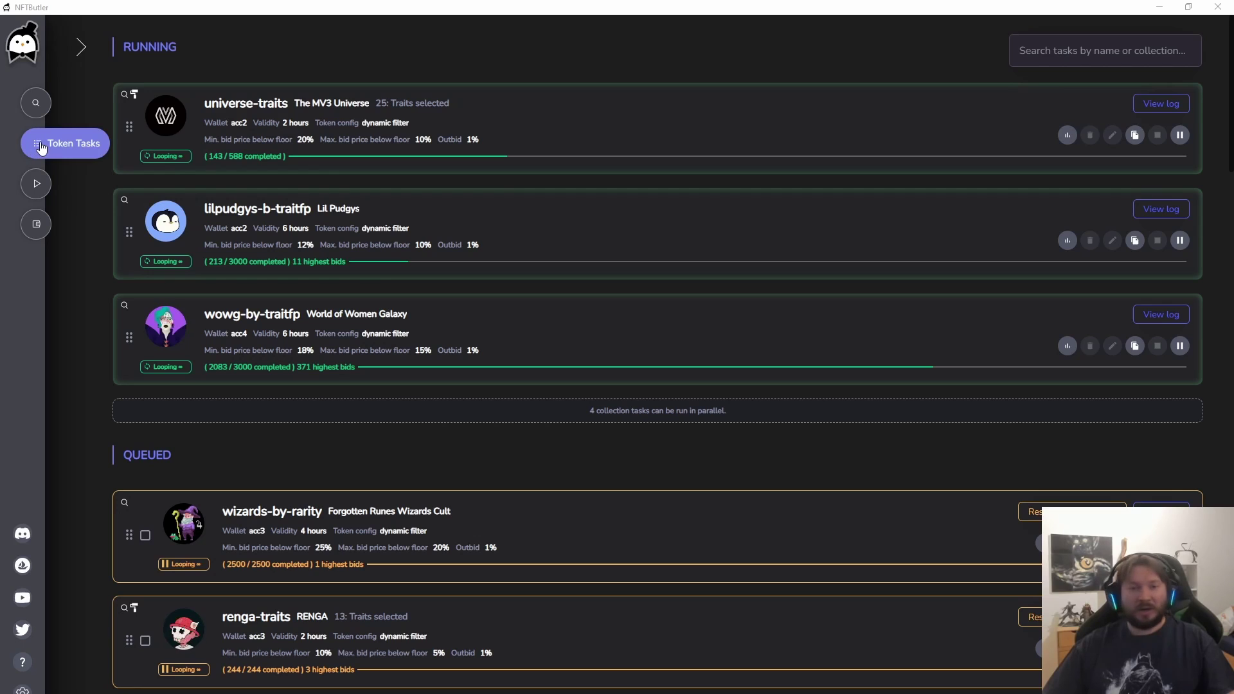
Step: Open the collection tasks overview and look through all the task cards
left_click(51, 191)
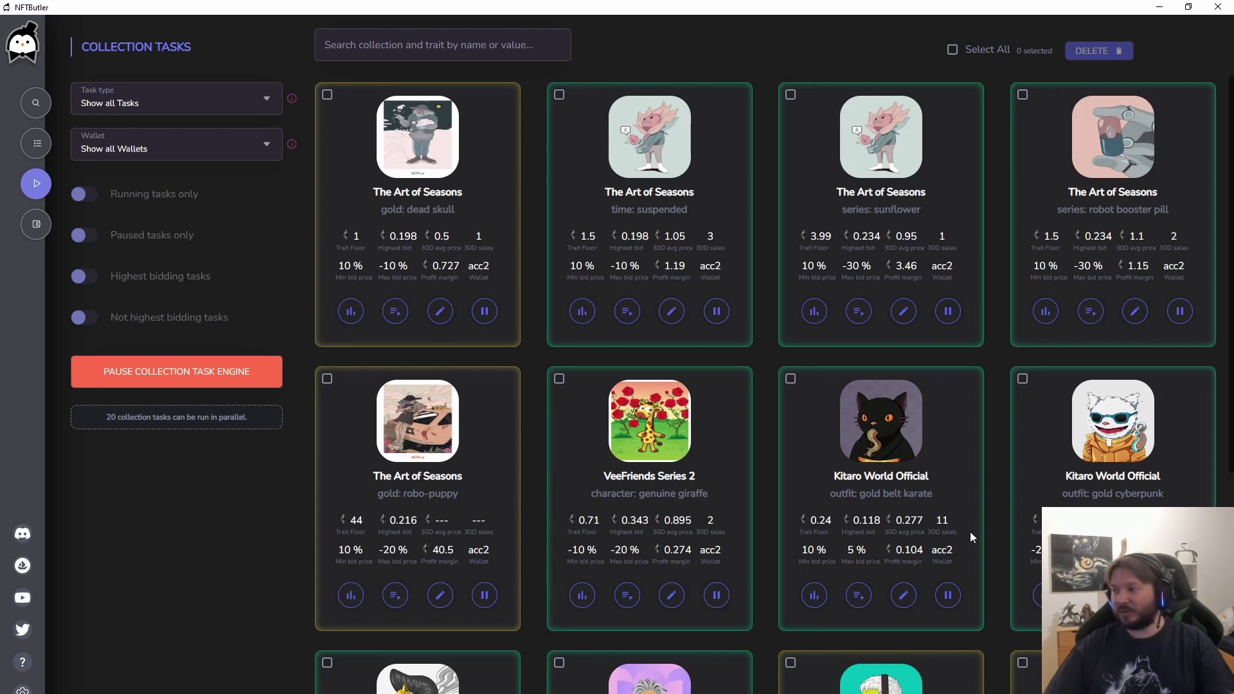
scroll(840, 320, "down", 5)
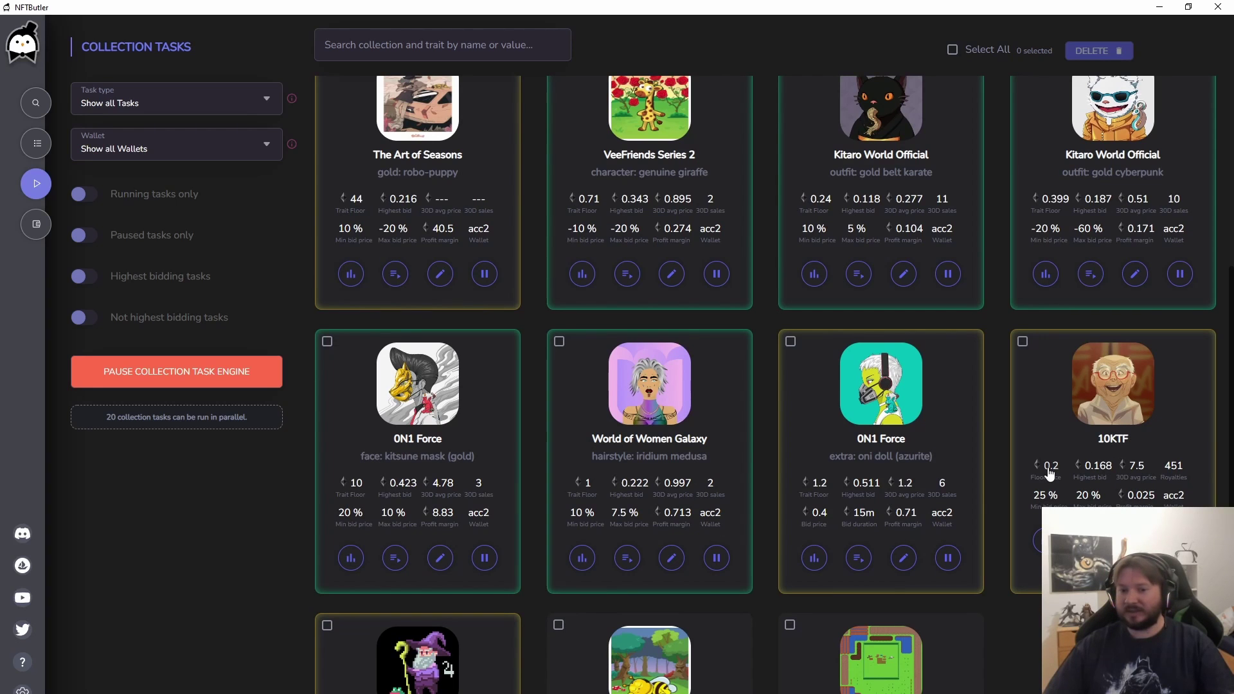
scroll(485, 564, "down", 2)
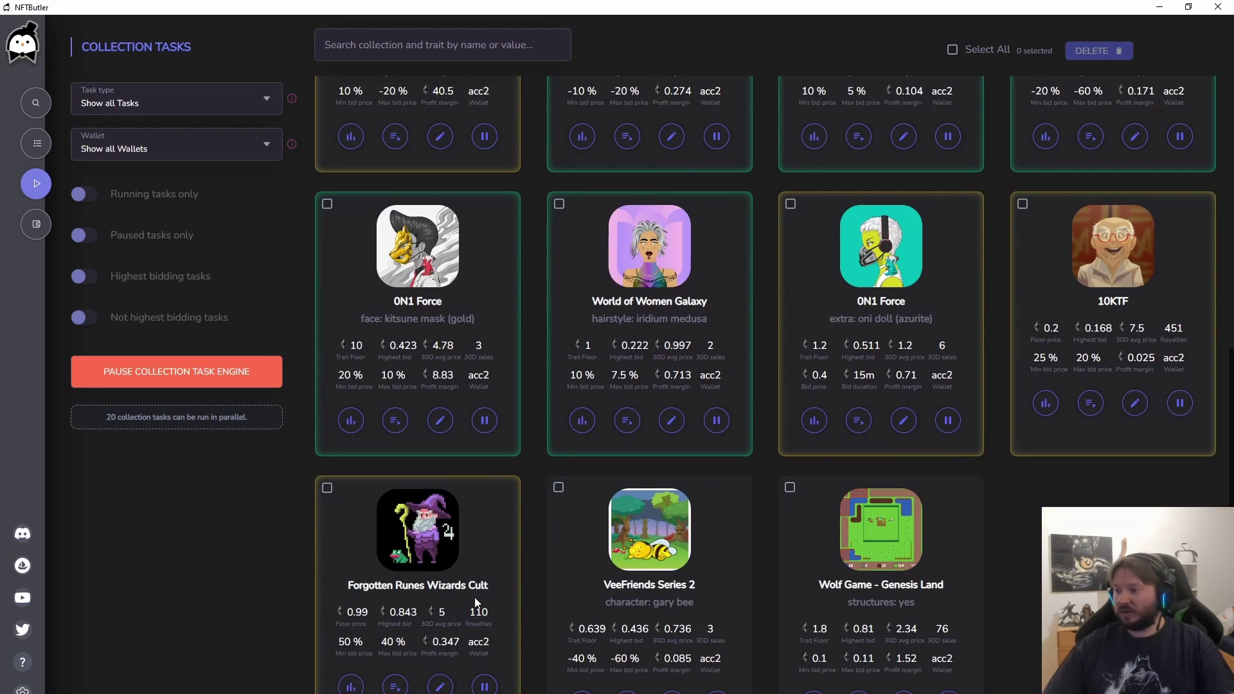
scroll(475, 597, "up", 5)
scroll(475, 596, "up", 1)
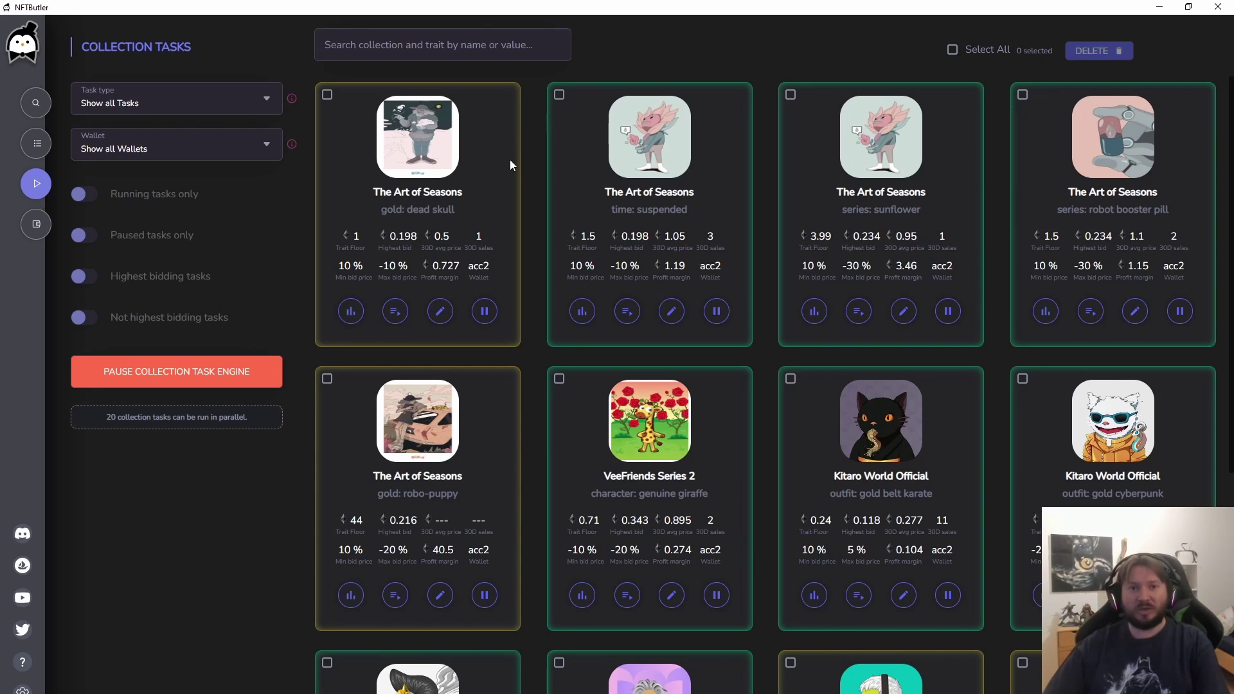
Step: View the statistics of the Art of Seasons "gold: dead skull" and "series: sunflower" tasks, closing each
left_click(351, 312)
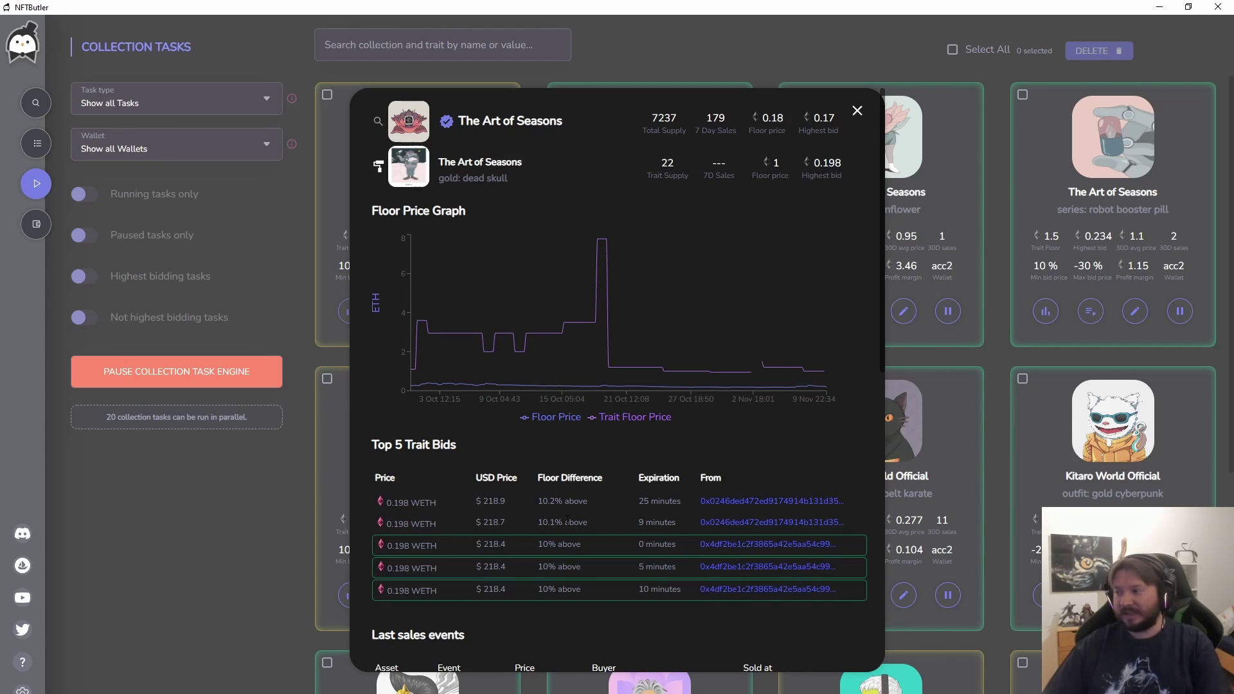
left_click(857, 113)
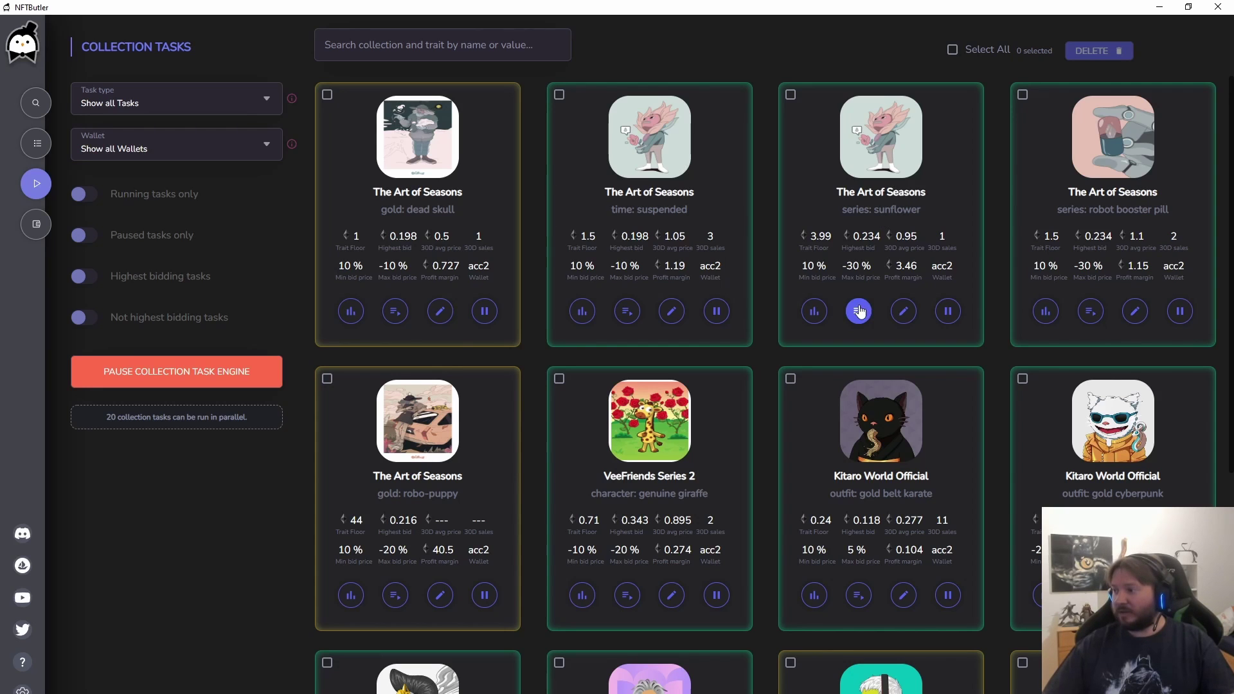
left_click(813, 312)
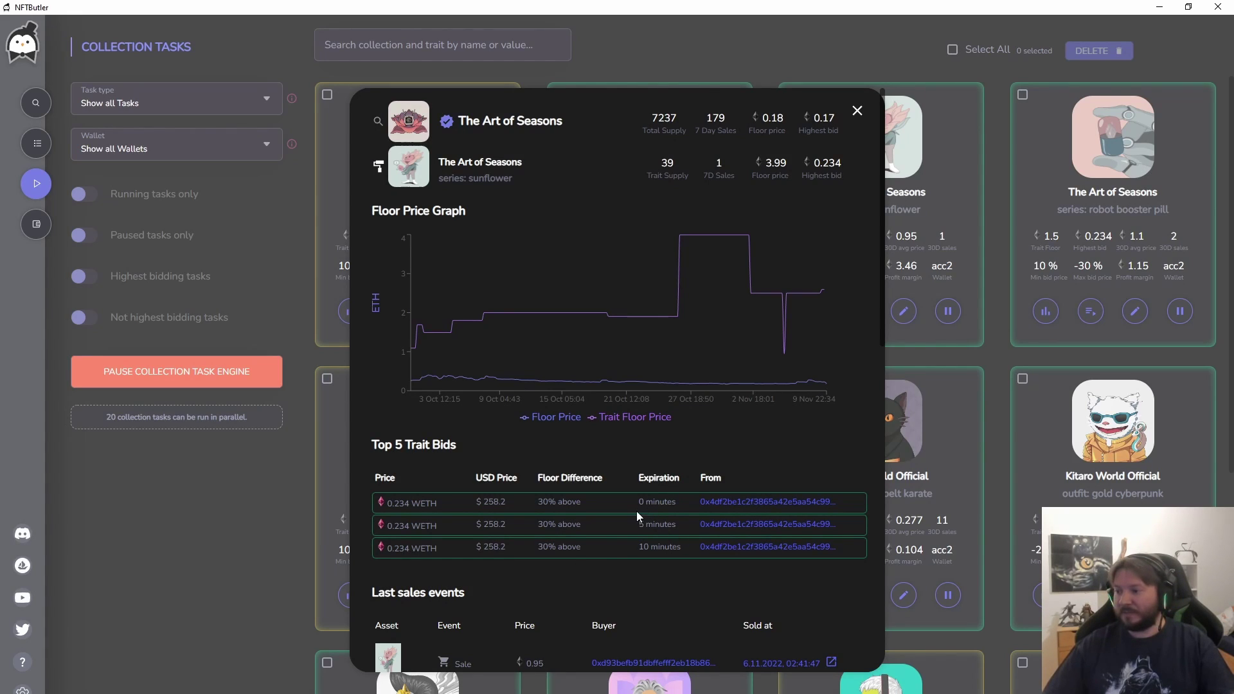
left_click(858, 113)
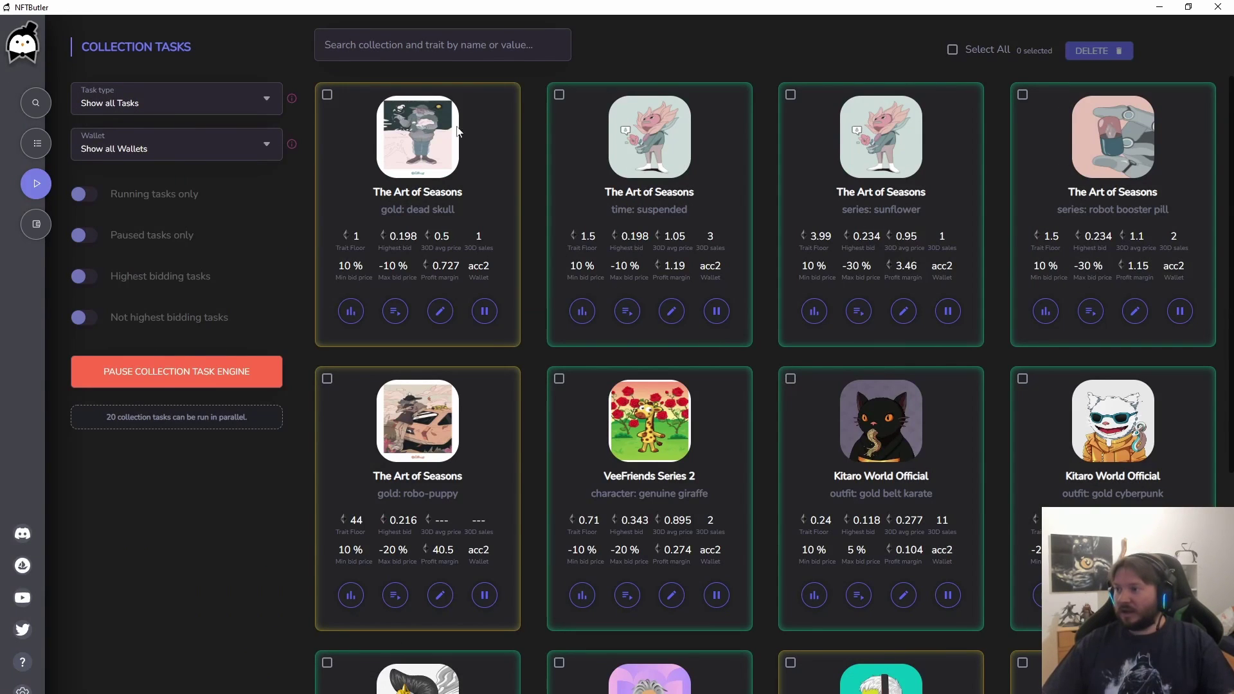
Step: Search the collection tasks for "sea" and clear the search term
left_click(441, 57)
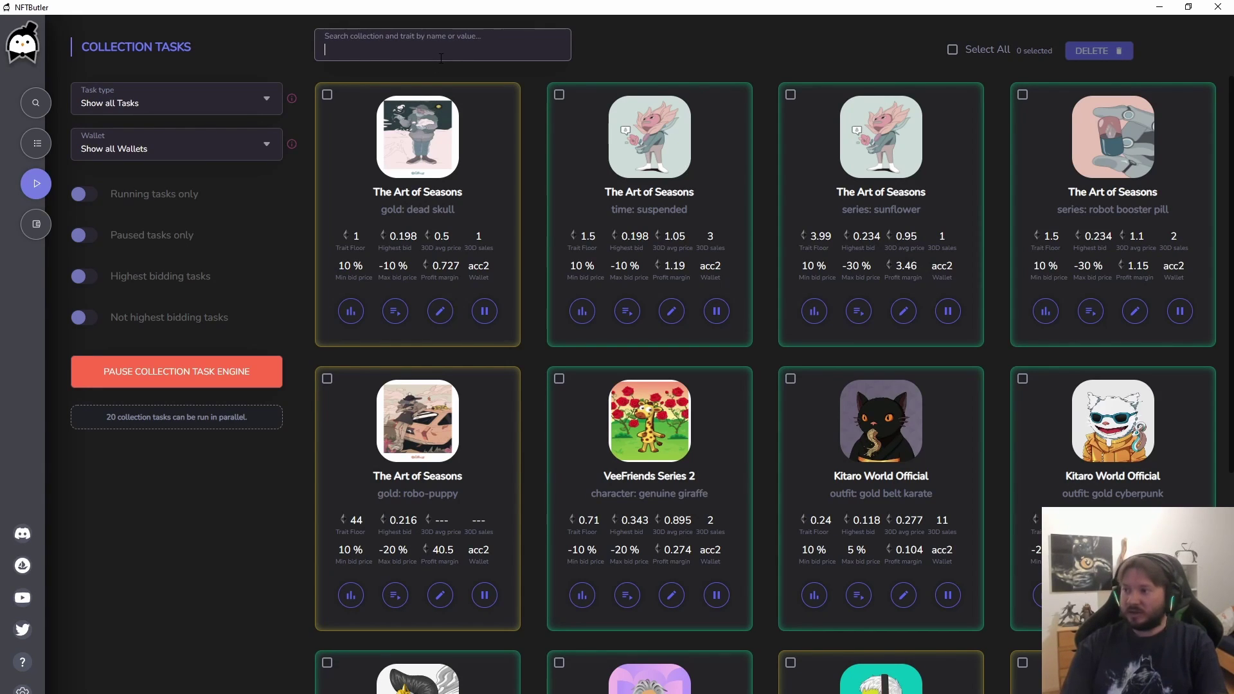
type("sea")
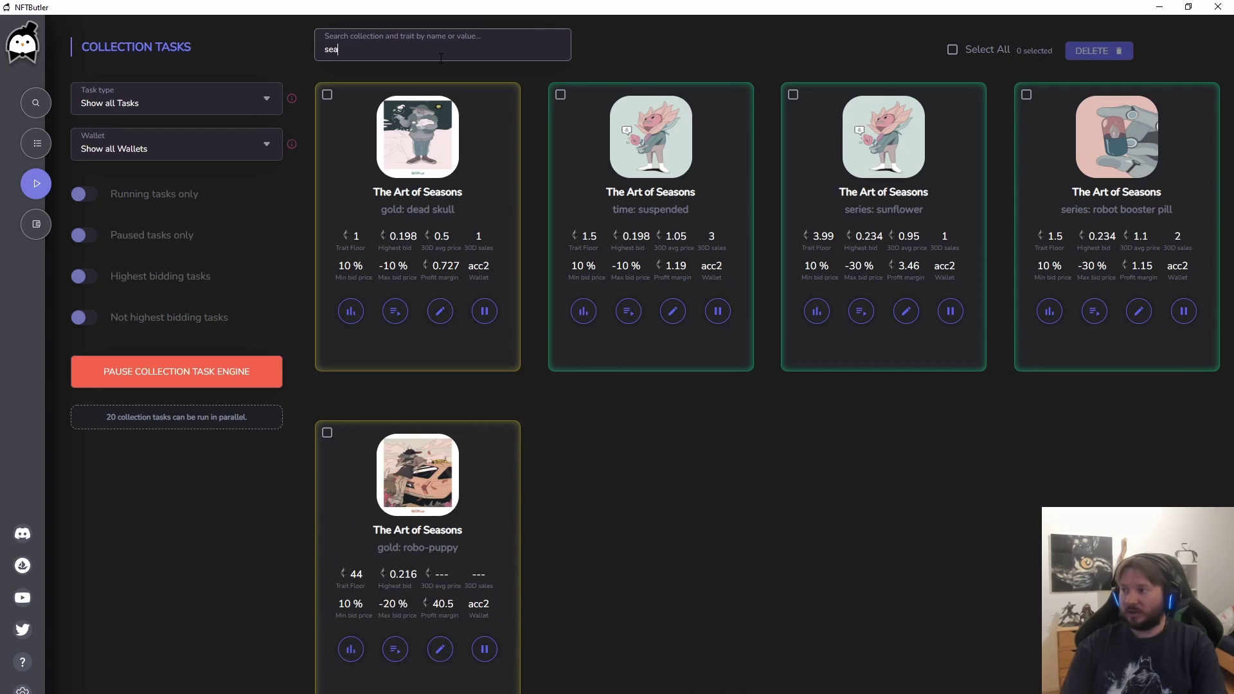
key("BackSpace")
key("BackSpace")
key("BackSpace")
Step: Search the collection tasks for the trait name "time" and clear the search again
type("time")
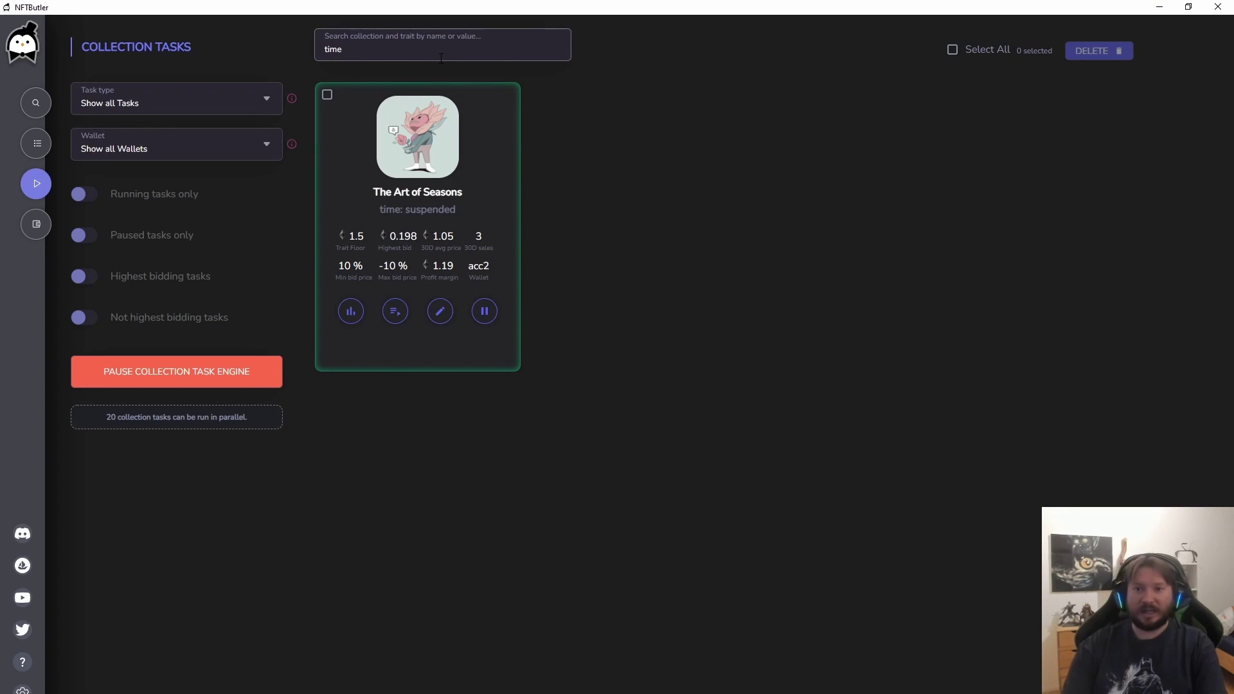
key("BackSpace")
key("BackSpace")
key("BackSpace")
key("BackSpace")
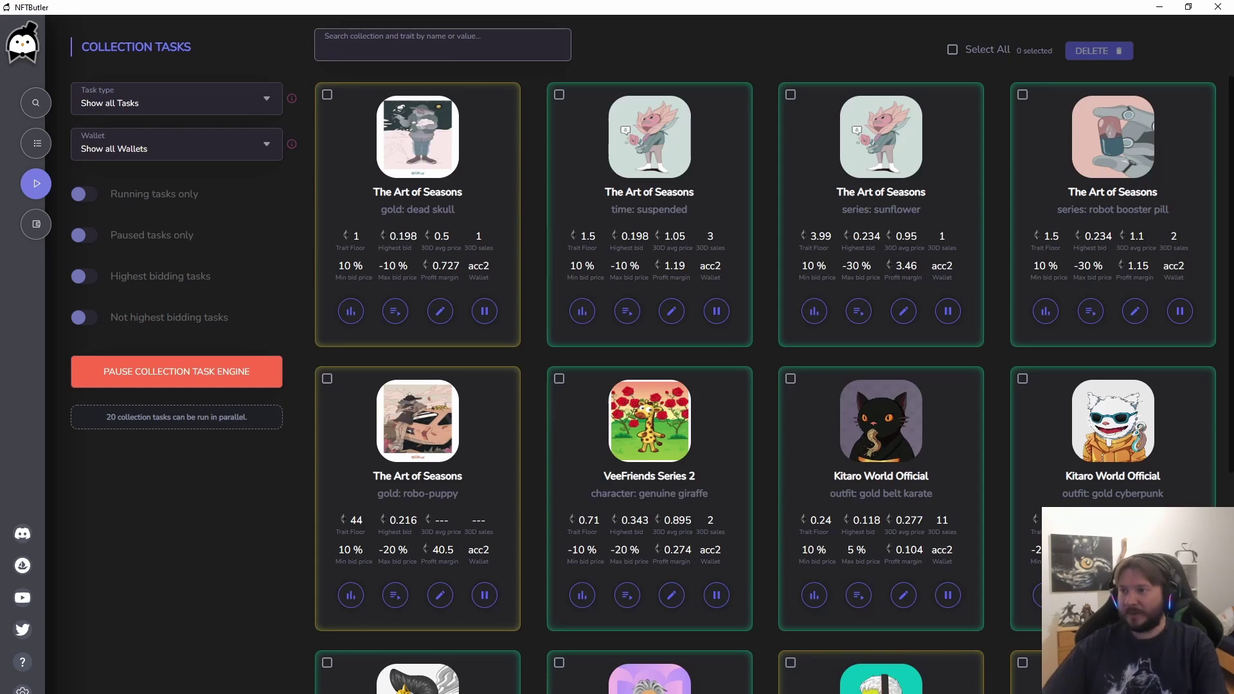
Step: Filter the task list by type to show collection tasks only
left_click(136, 106)
left_click(228, 67)
left_click(205, 107)
left_click(180, 159)
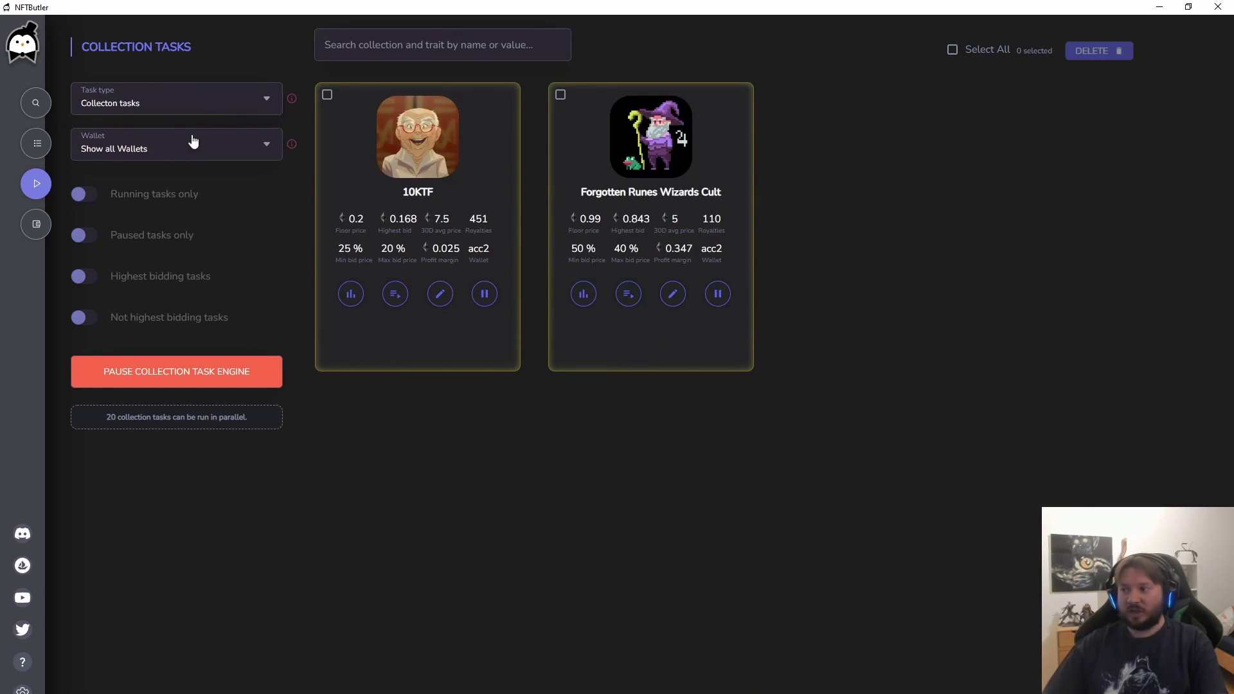
Step: Restore the task type filter to all tasks and check the options of the wallet filter
left_click(196, 99)
left_click(176, 190)
left_click(213, 116)
left_click(201, 127)
left_click(159, 148)
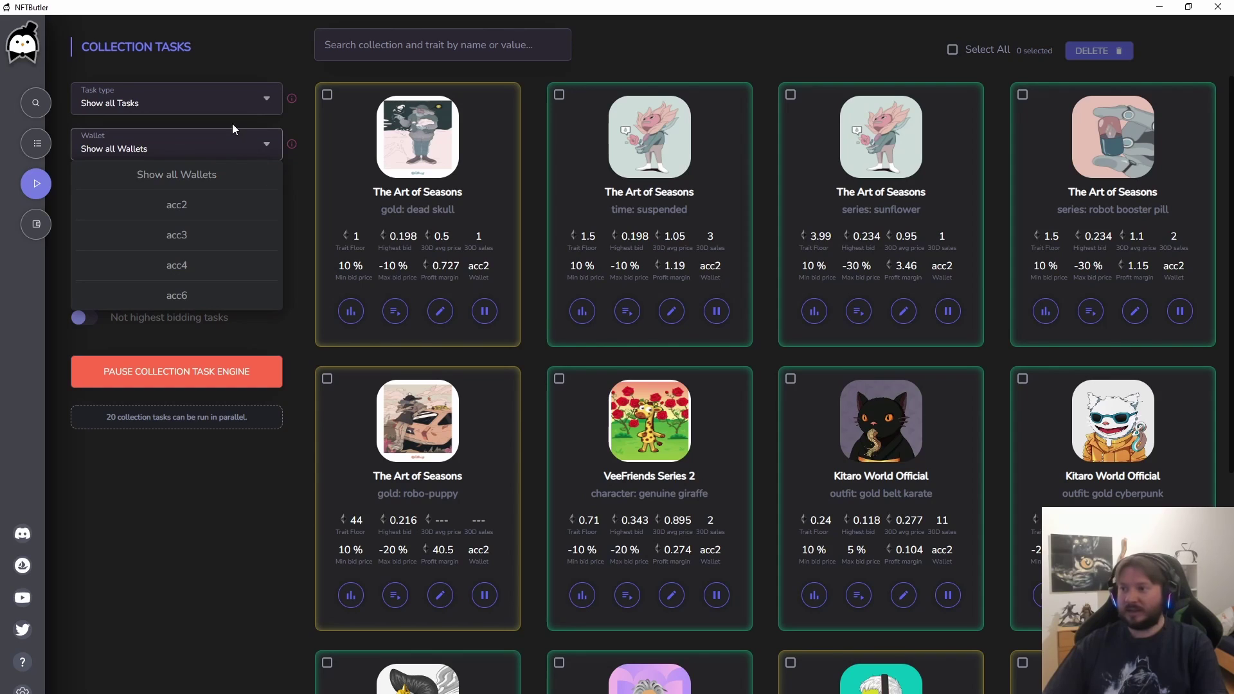
left_click(214, 511)
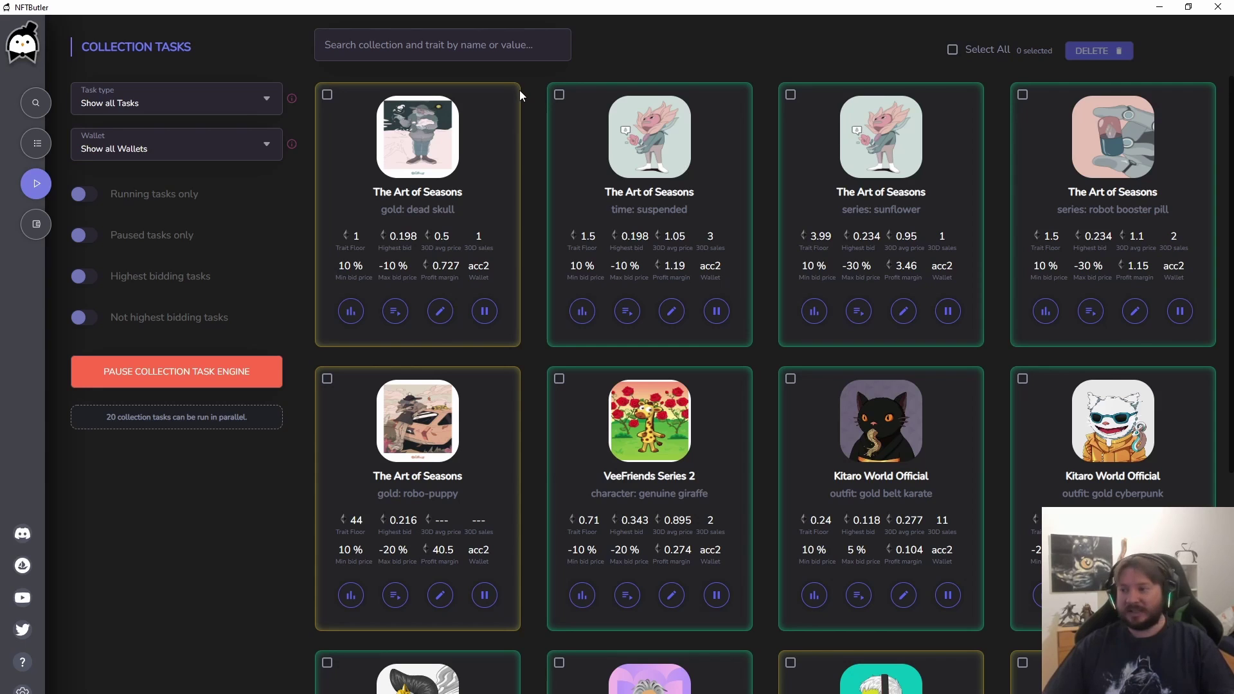
Step: Read the "gold: dead skull" task's log, highlighting the highest bid, maximum price and offer price, and close it
left_click(395, 311)
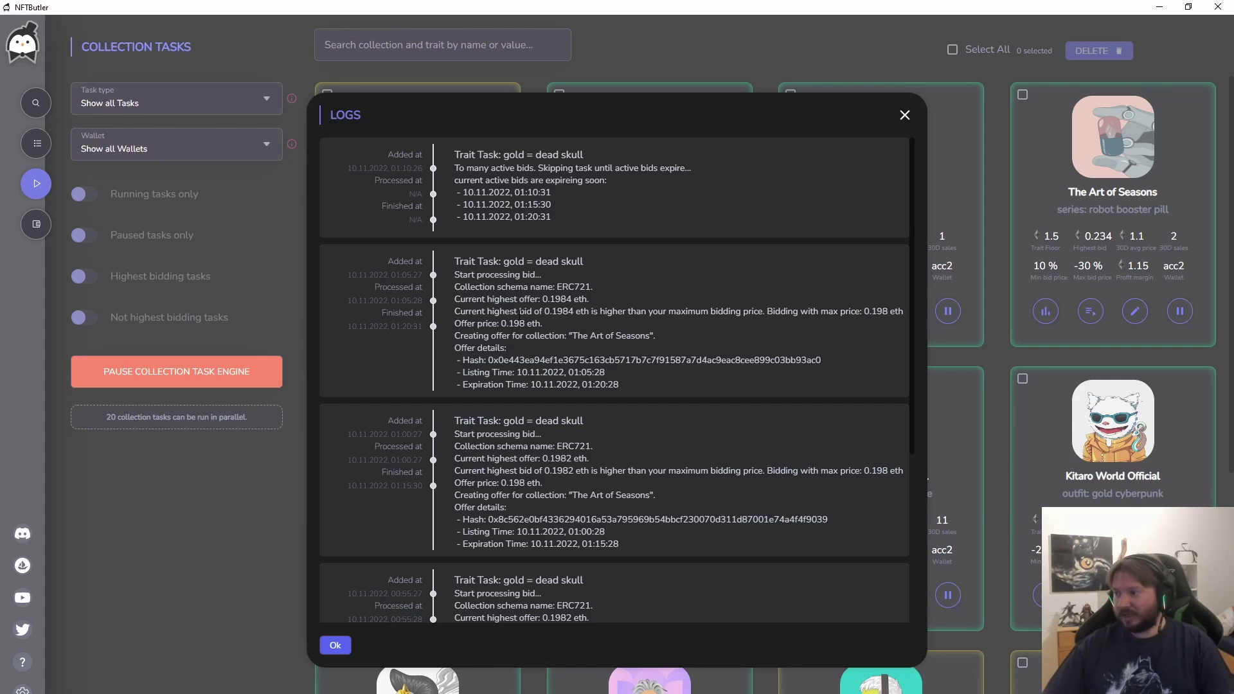
double_click(552, 312)
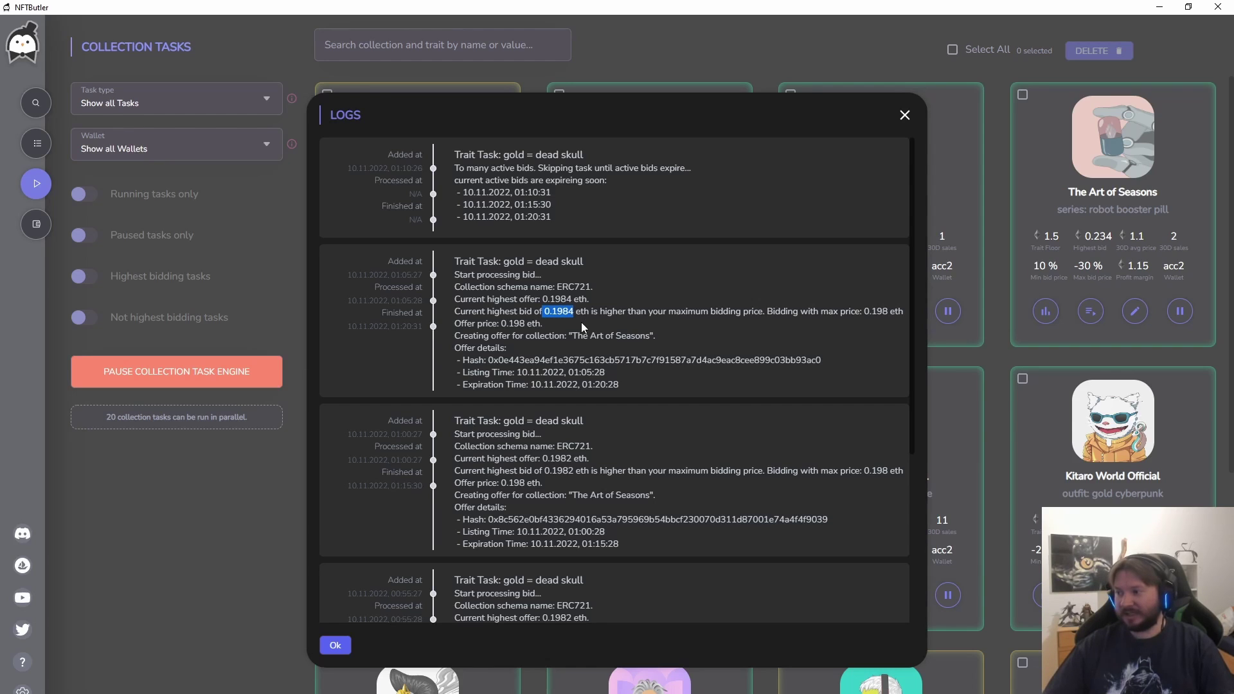
left_click_drag(839, 312, 899, 313)
left_click_drag(461, 323, 541, 325)
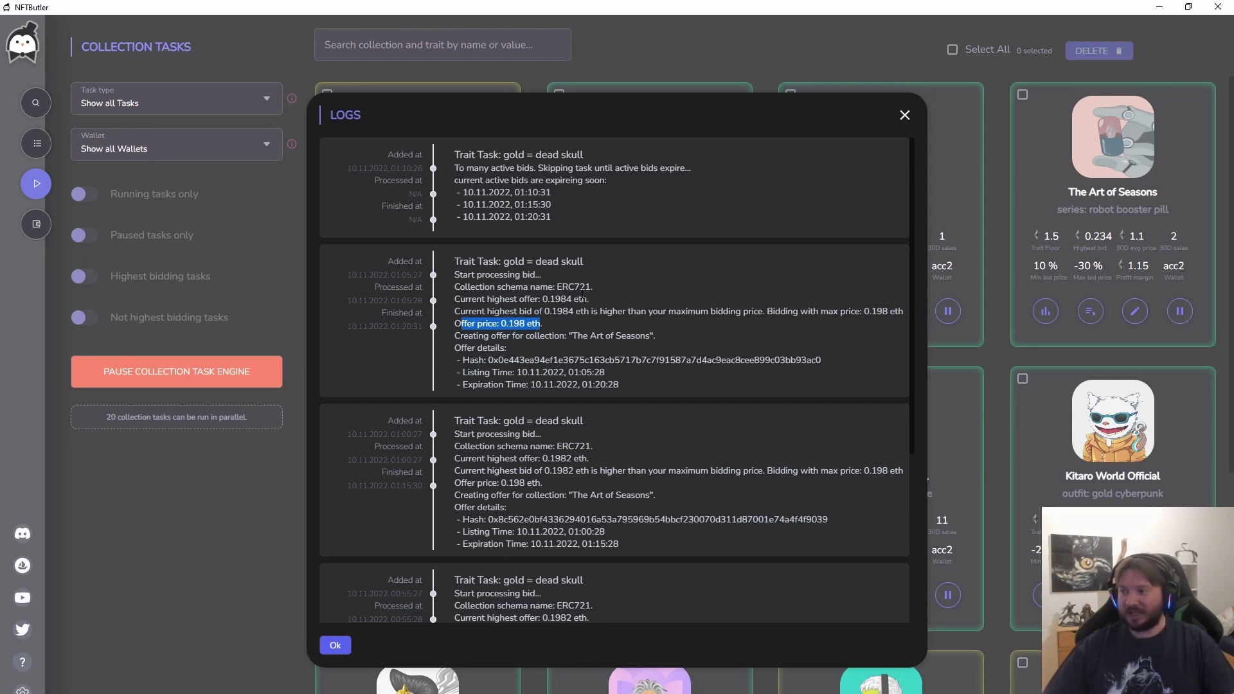
left_click_drag(547, 299, 595, 300)
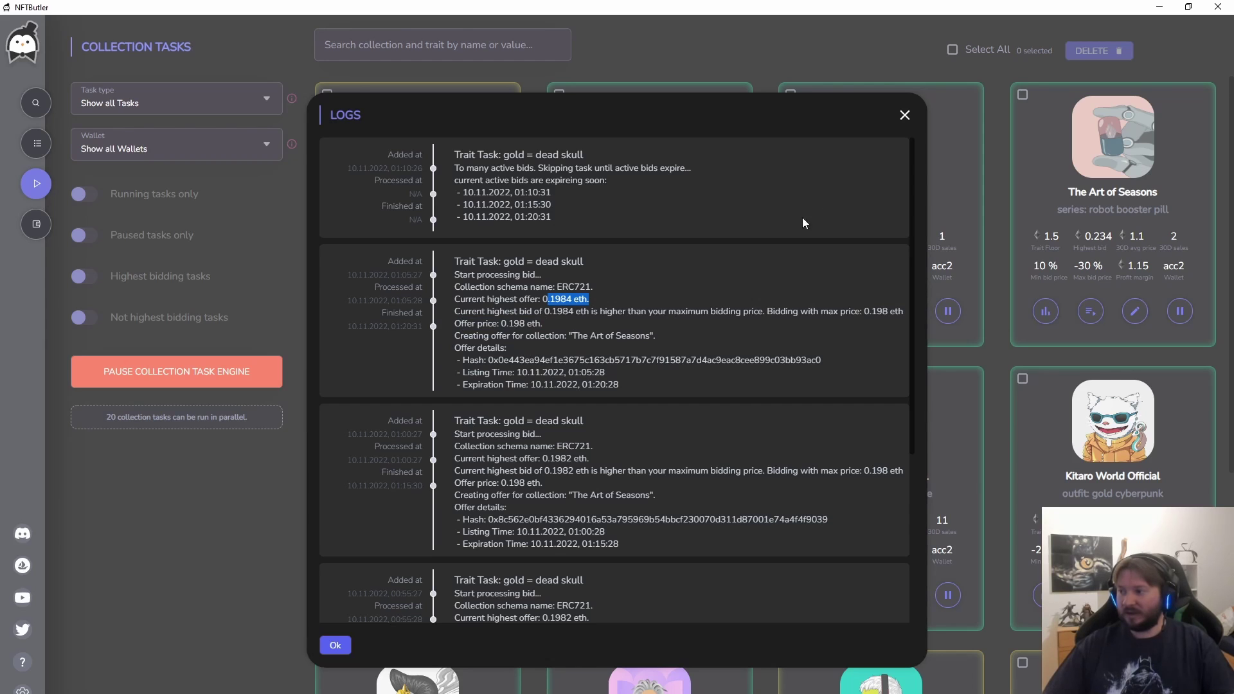
left_click(905, 115)
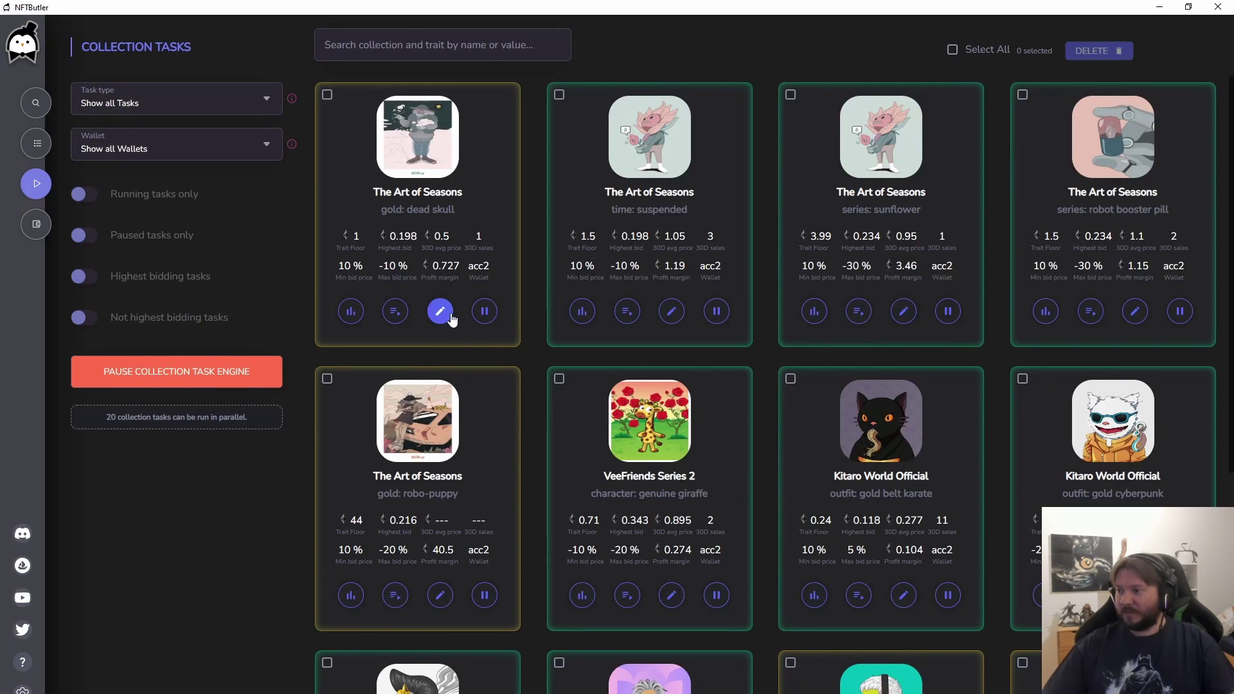
left_click(495, 320)
scroll(711, 460, "down", 5)
scroll(711, 454, "down", 3)
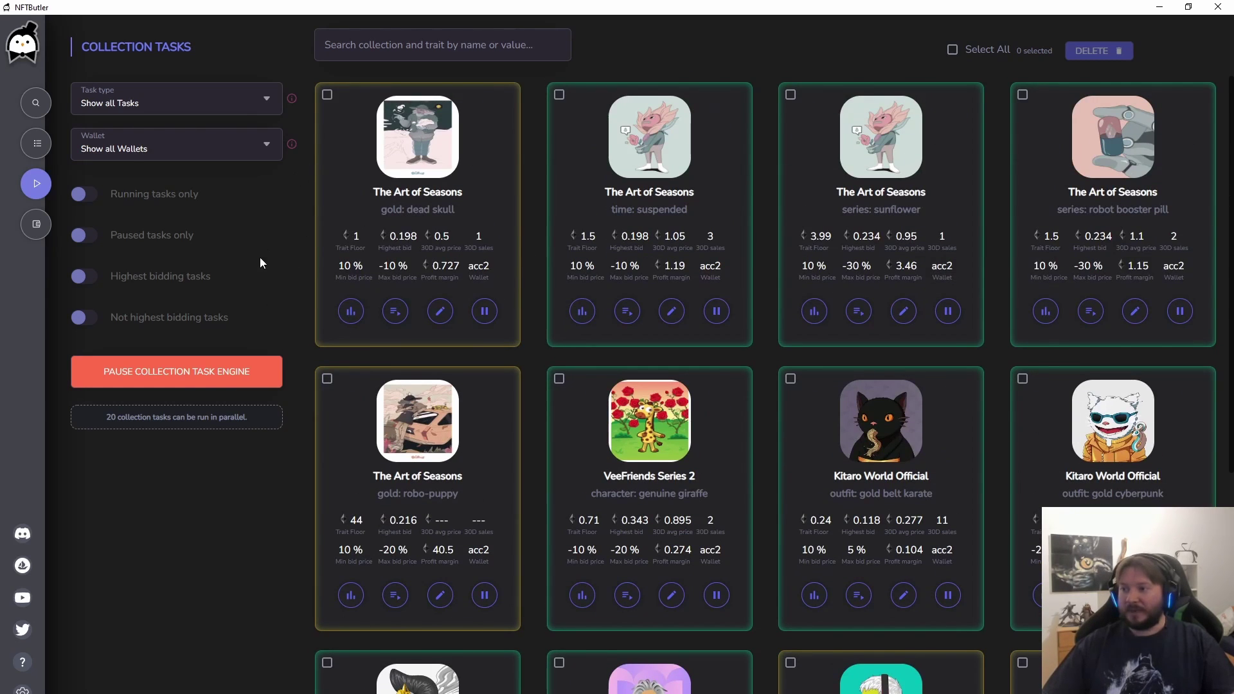
Step: Pause the collection task engine and start it again
left_click(208, 383)
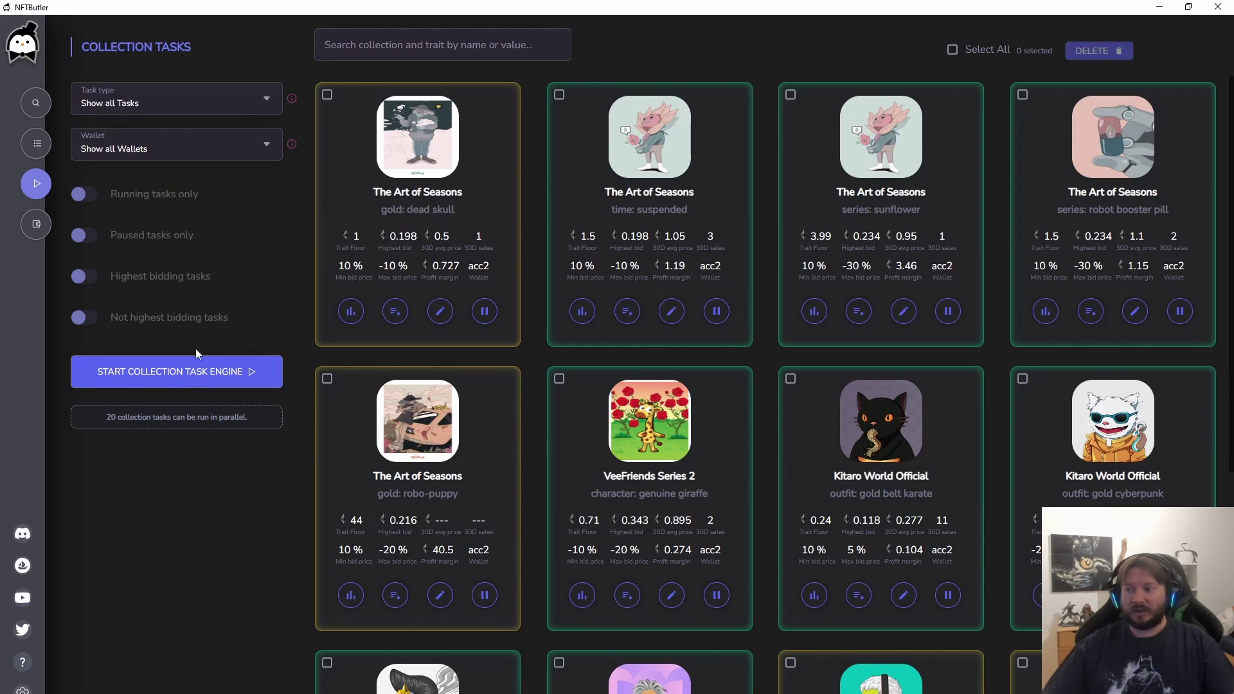
left_click(192, 384)
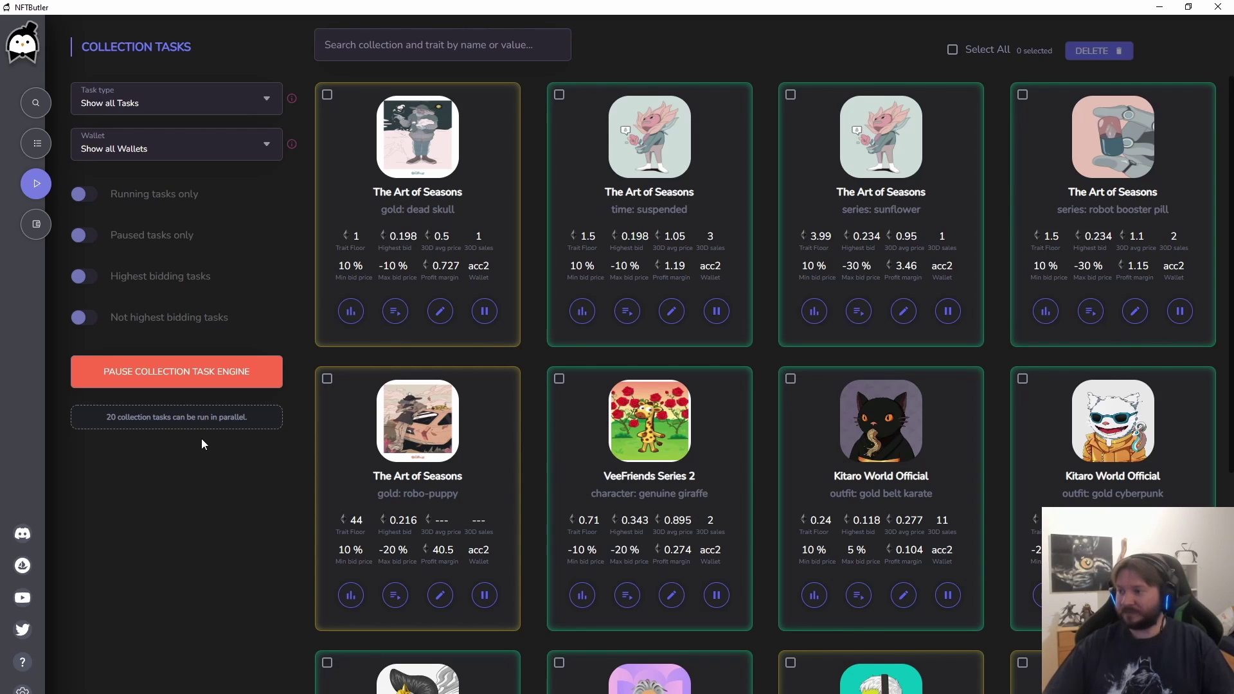
Step: Open the "gold: dead skull" task for editing, disable outbidding and set the bidding price to 0.15 eth
left_click(440, 311)
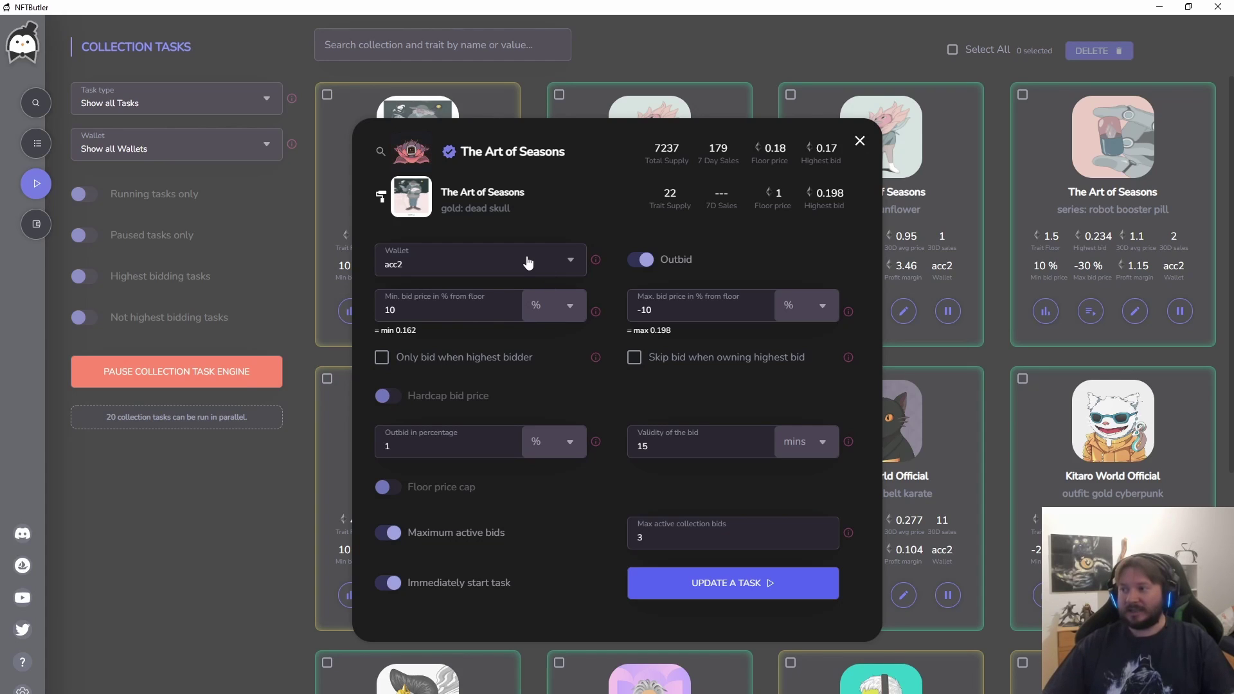
left_click(645, 259)
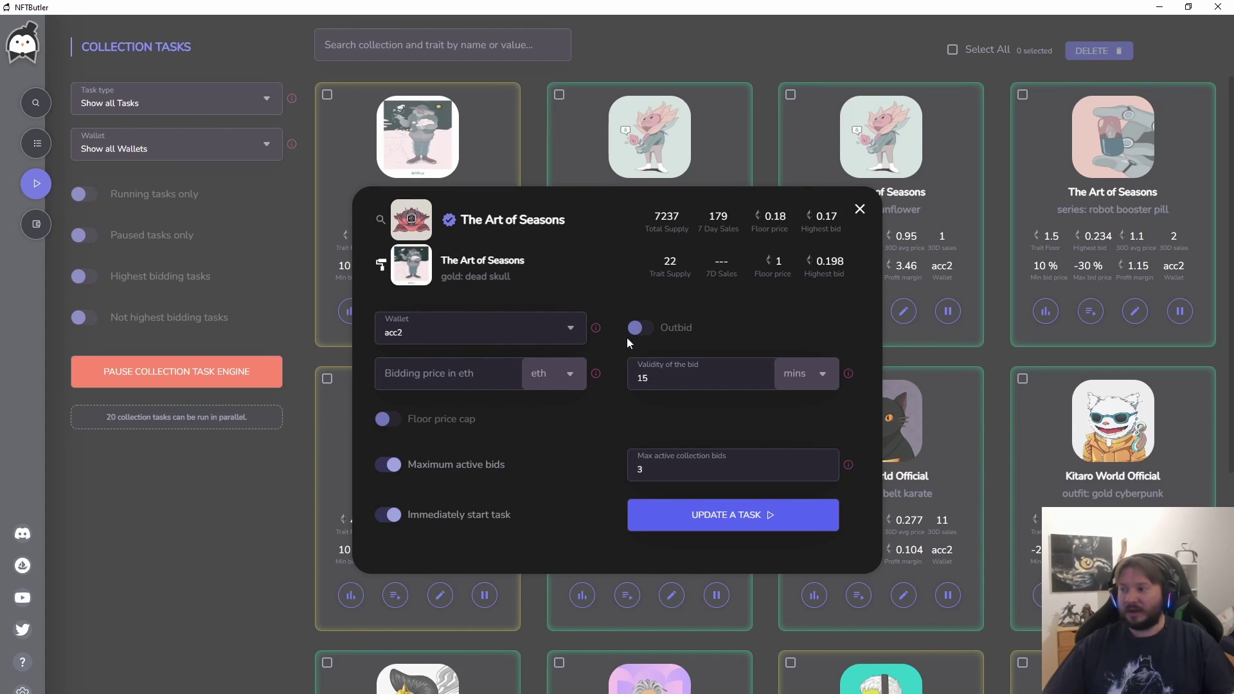
left_click(463, 379)
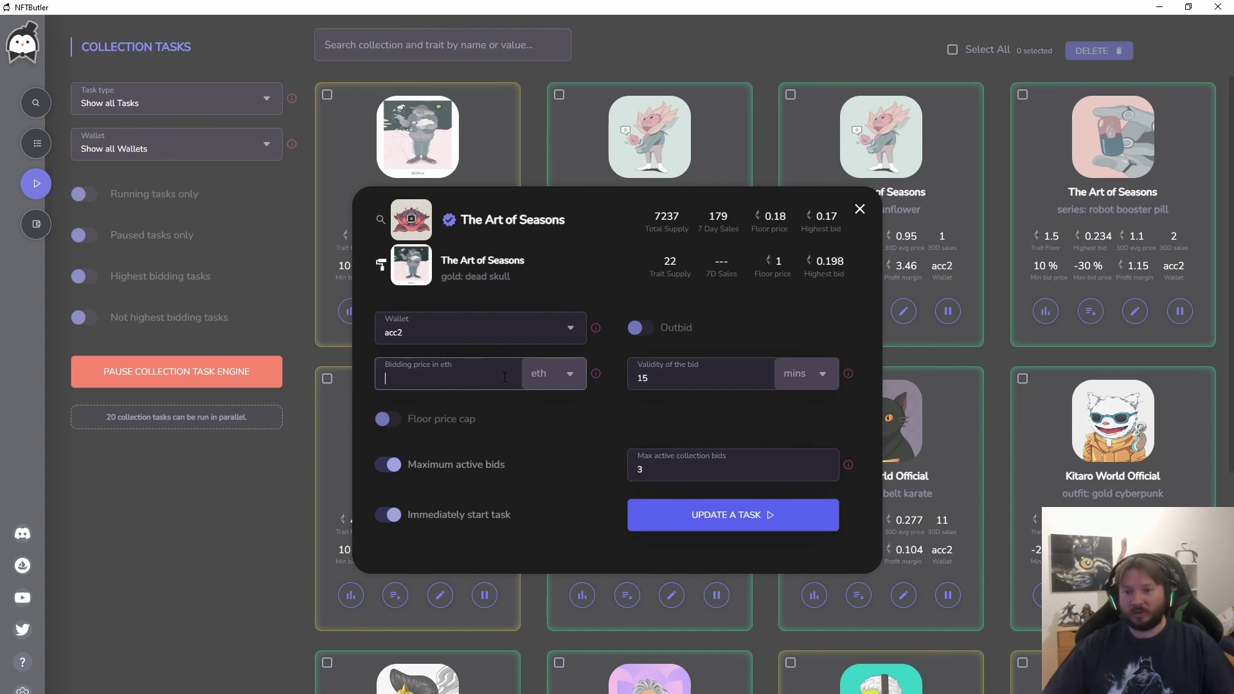
type("0.2")
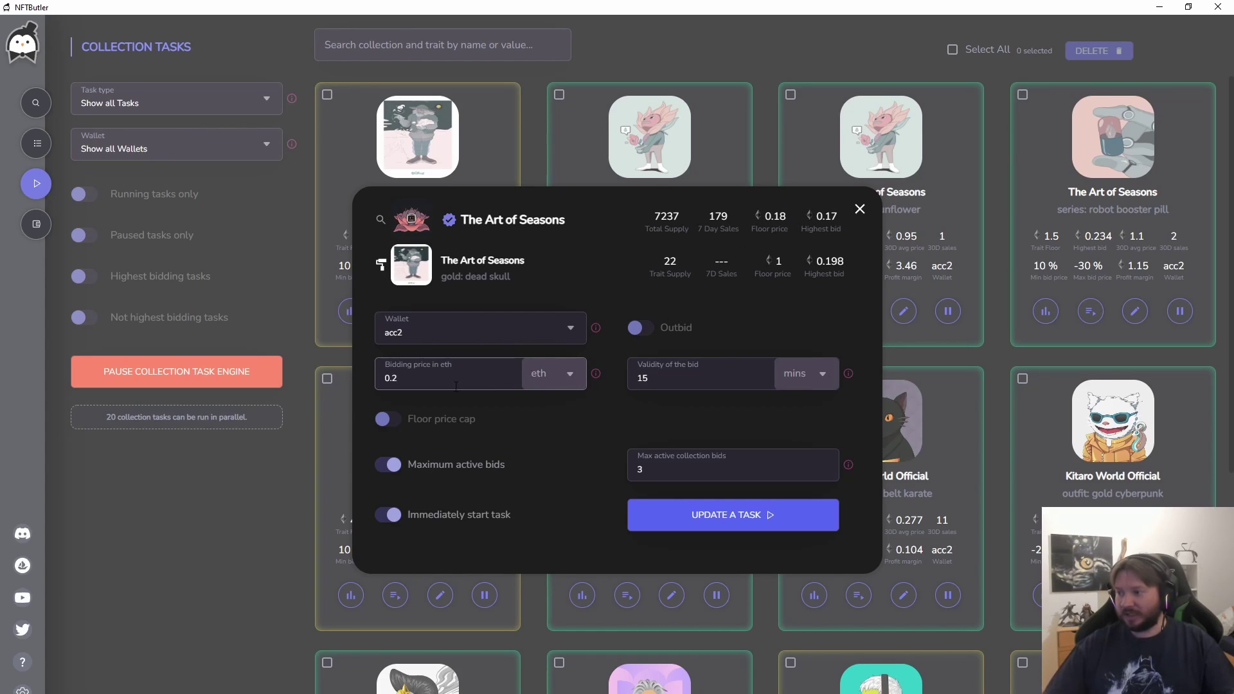
key("BackSpace")
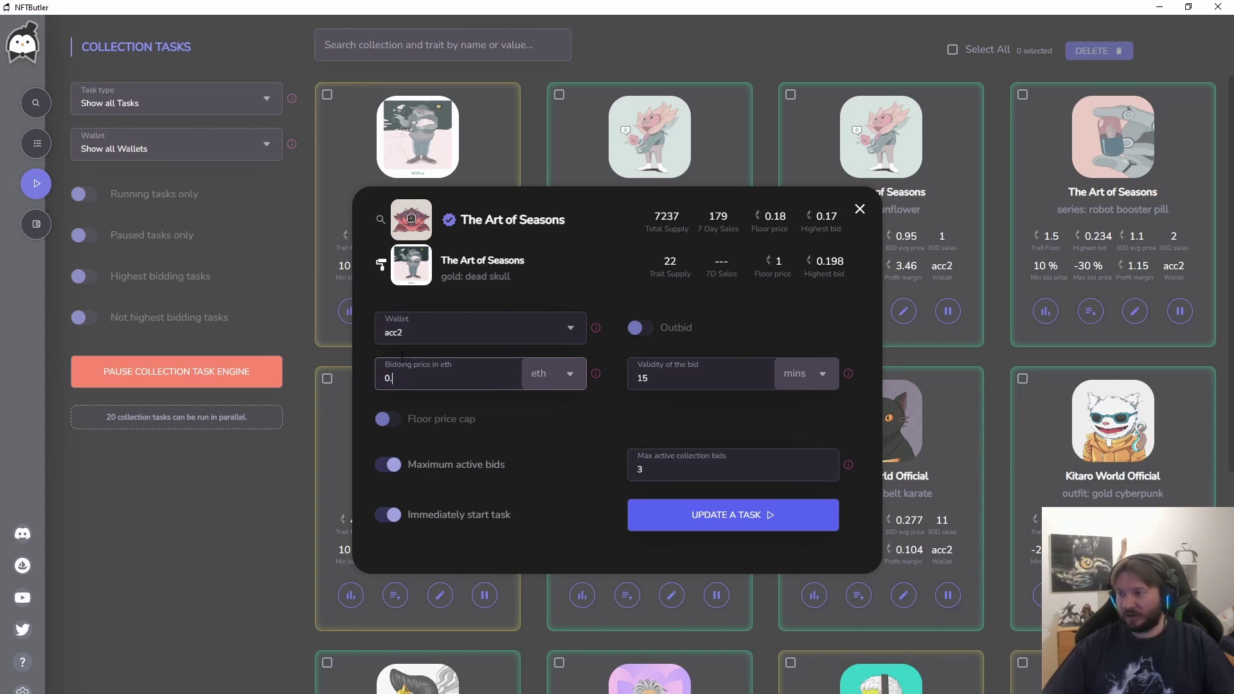
type("15")
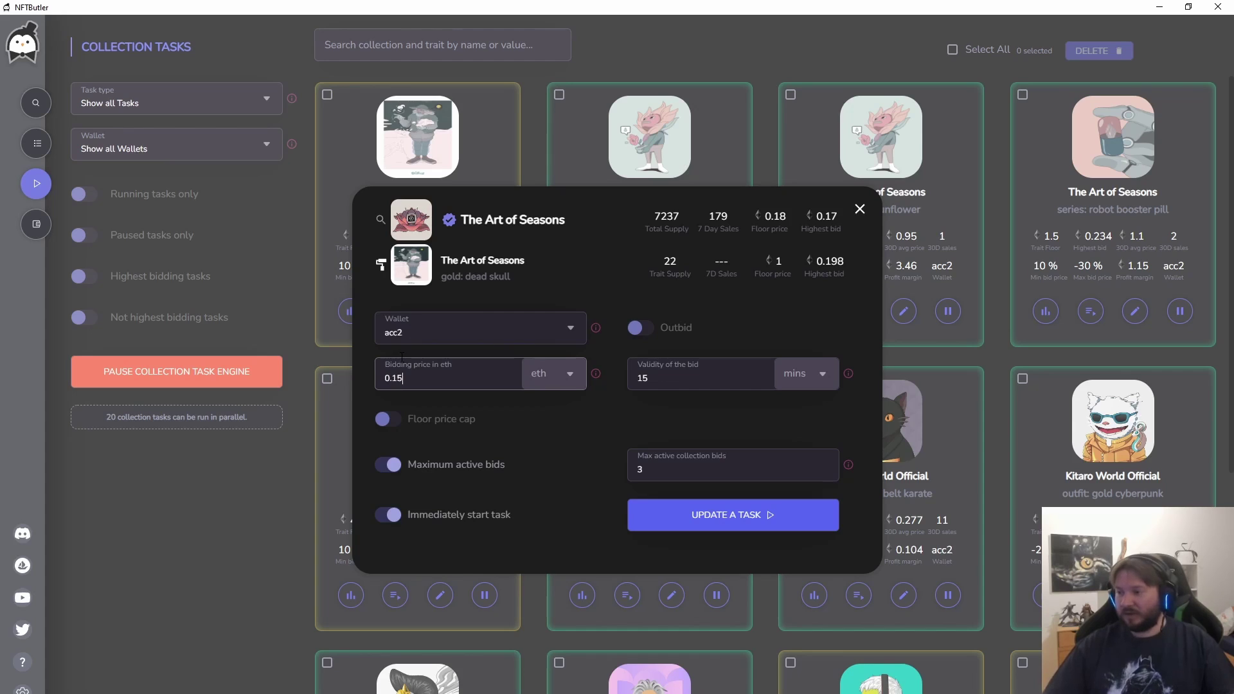
Step: Switch the bidding price unit to percent from floor and set it to 20 %
left_click(558, 371)
left_click(560, 403)
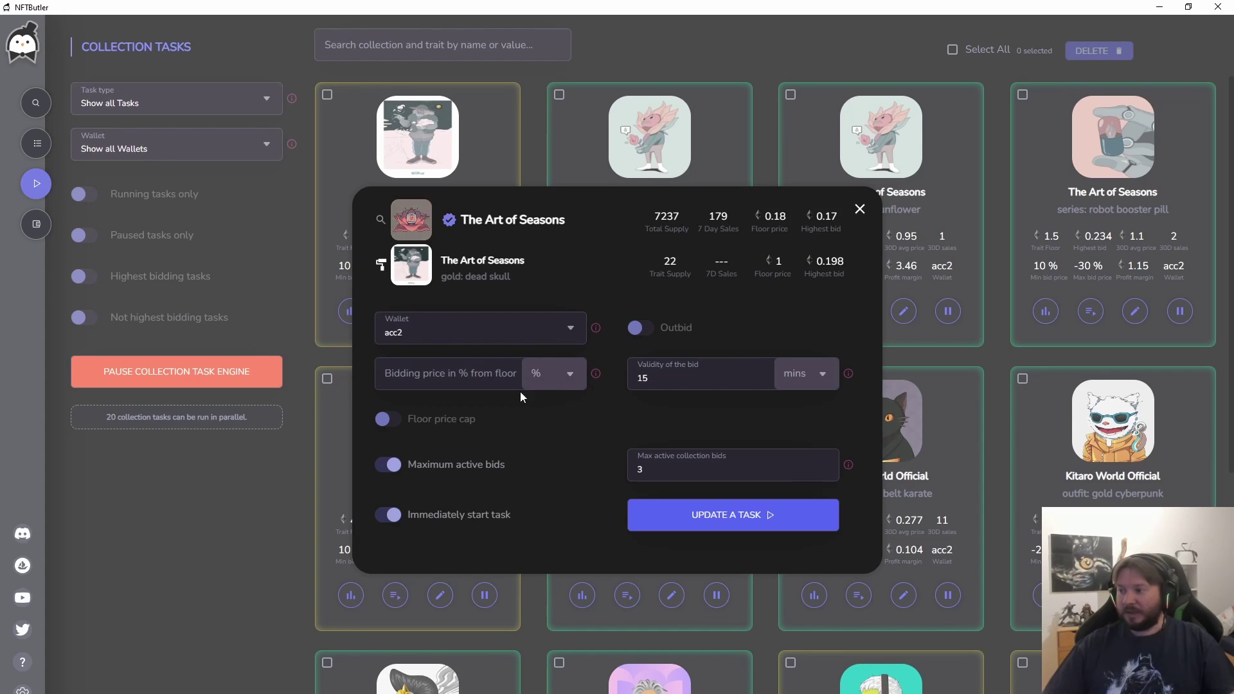
left_click(482, 372)
type("20")
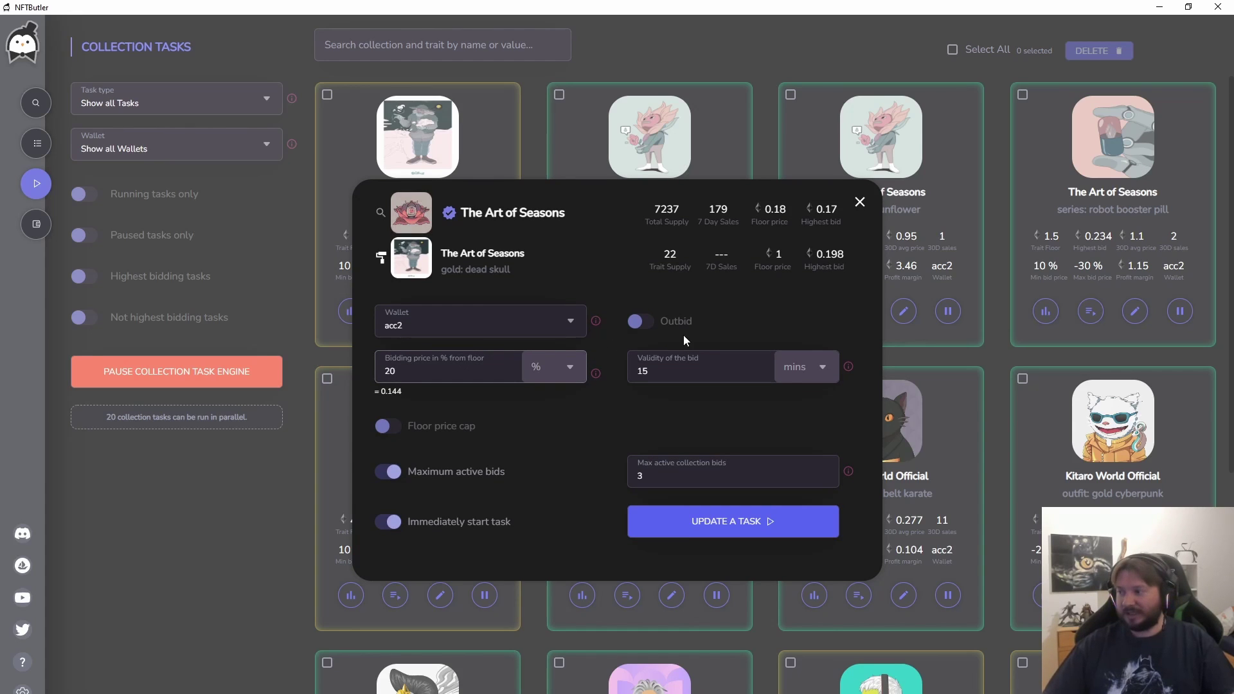
Step: Enable outbidding again and set the minimum bid price to 25 % from floor
left_click(638, 325)
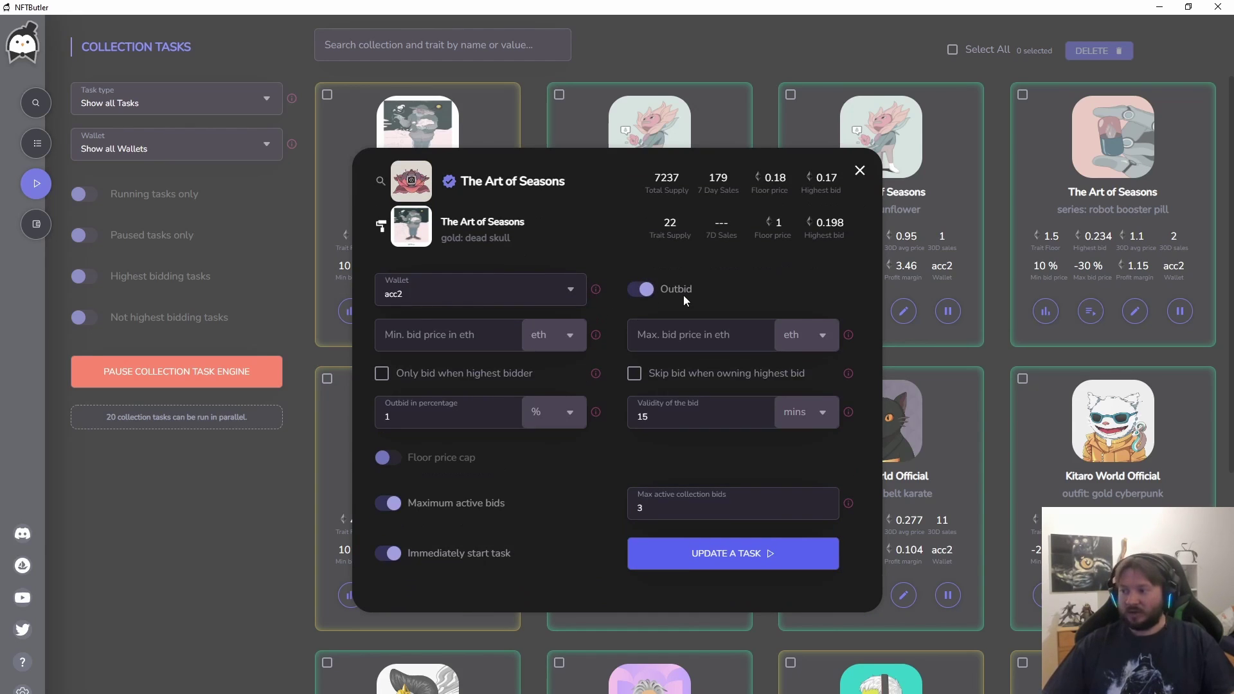
left_click(570, 336)
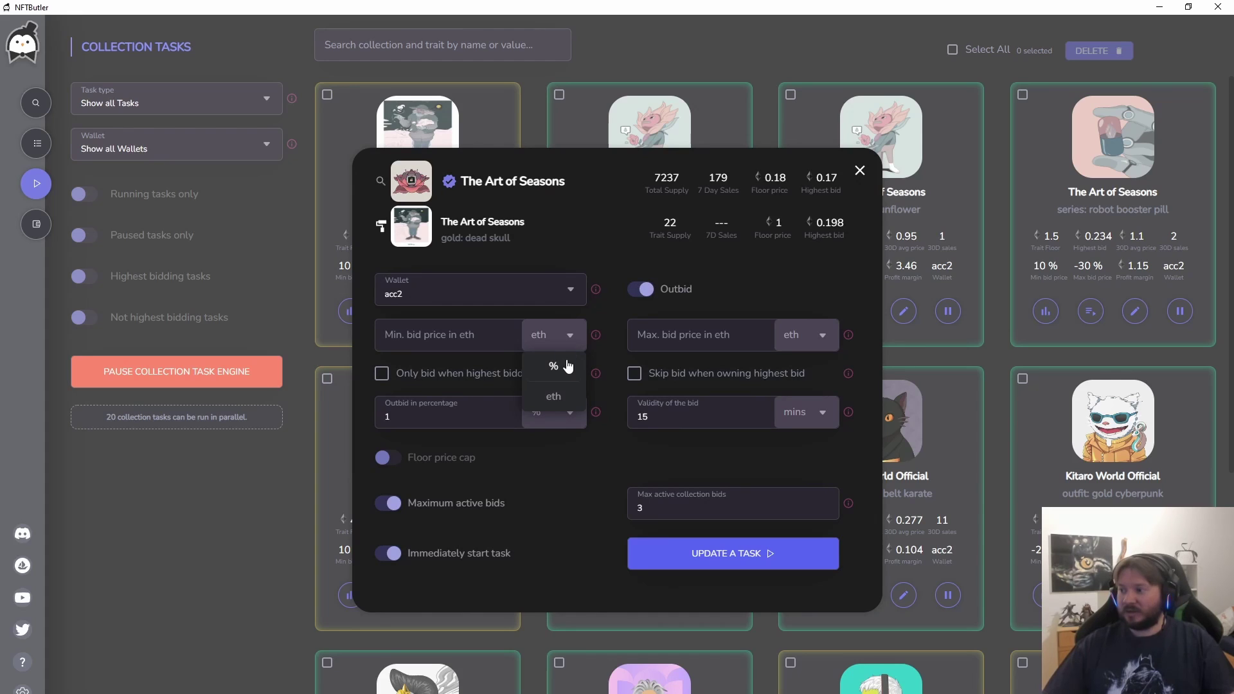
left_click(554, 365)
left_click(467, 306)
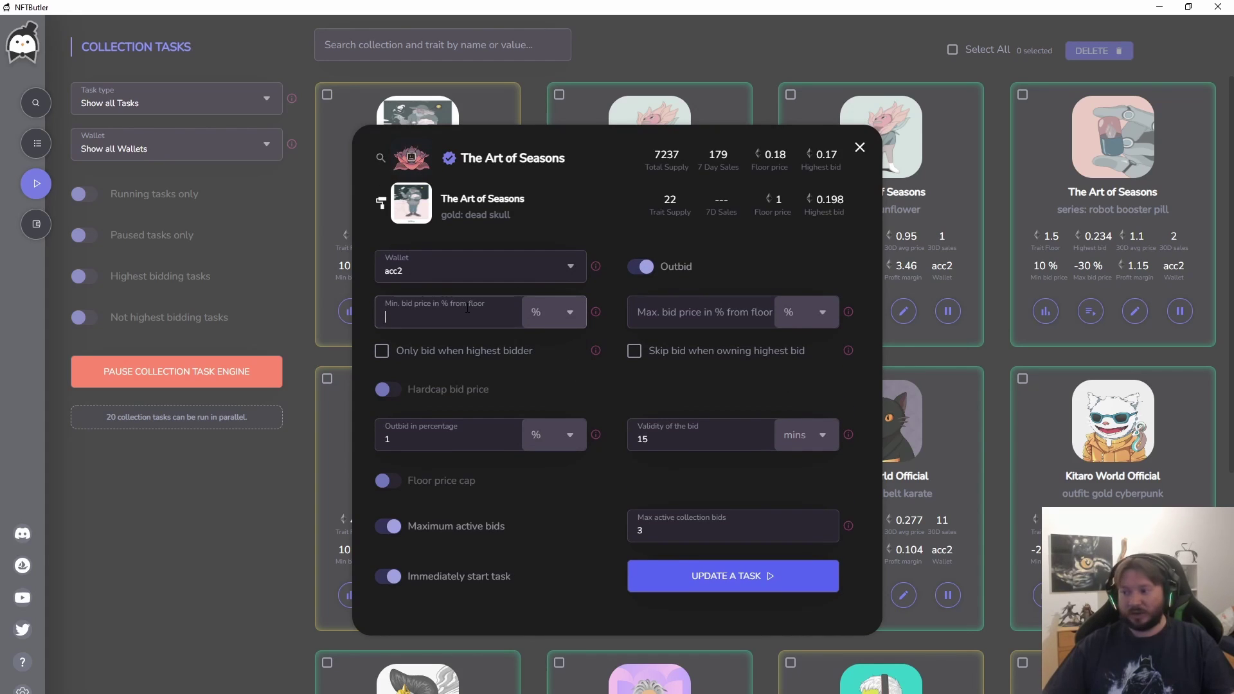
type("25")
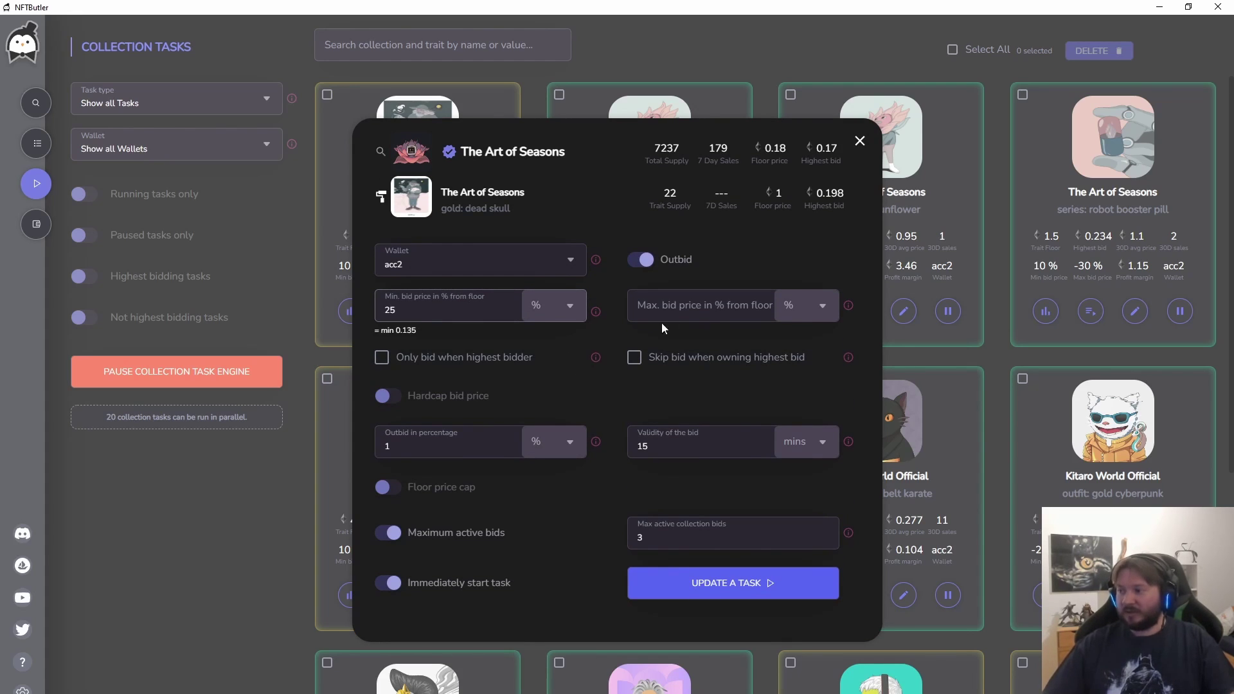
Step: Set the maximum bid price to 15 % from floor, and switch the highest-bidder-only and skip-when-owning-highest-bid options on and off again
left_click(709, 317)
type("15")
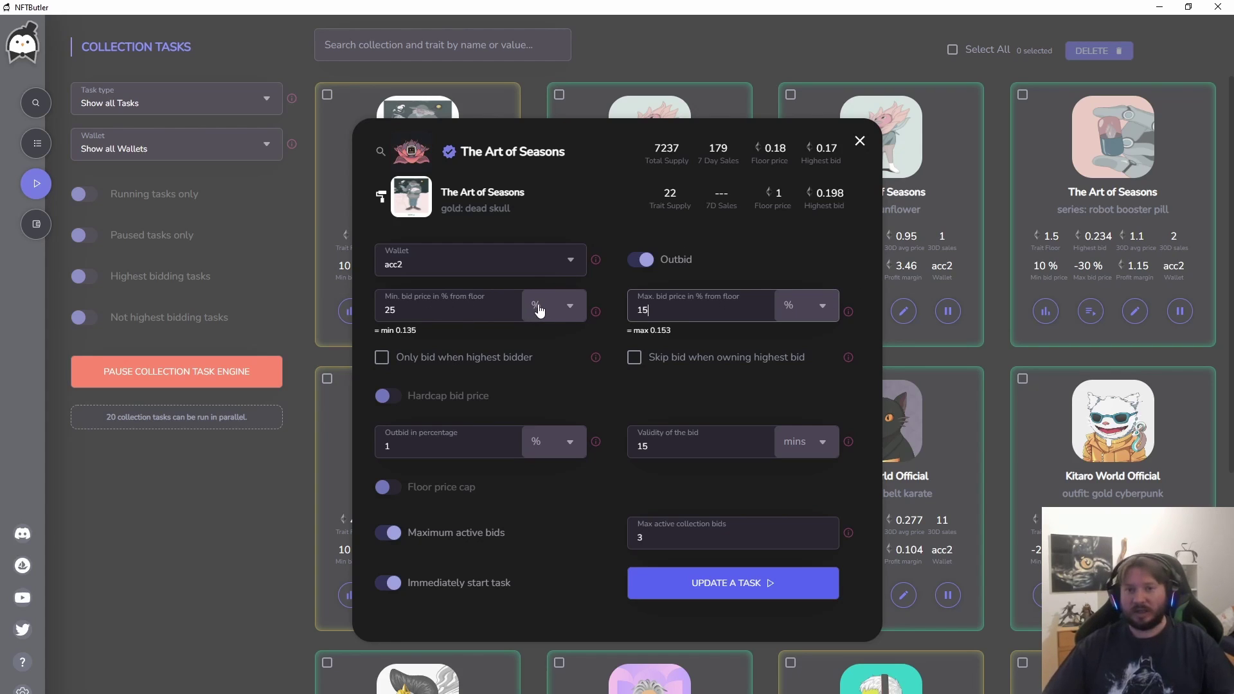
left_click(423, 366)
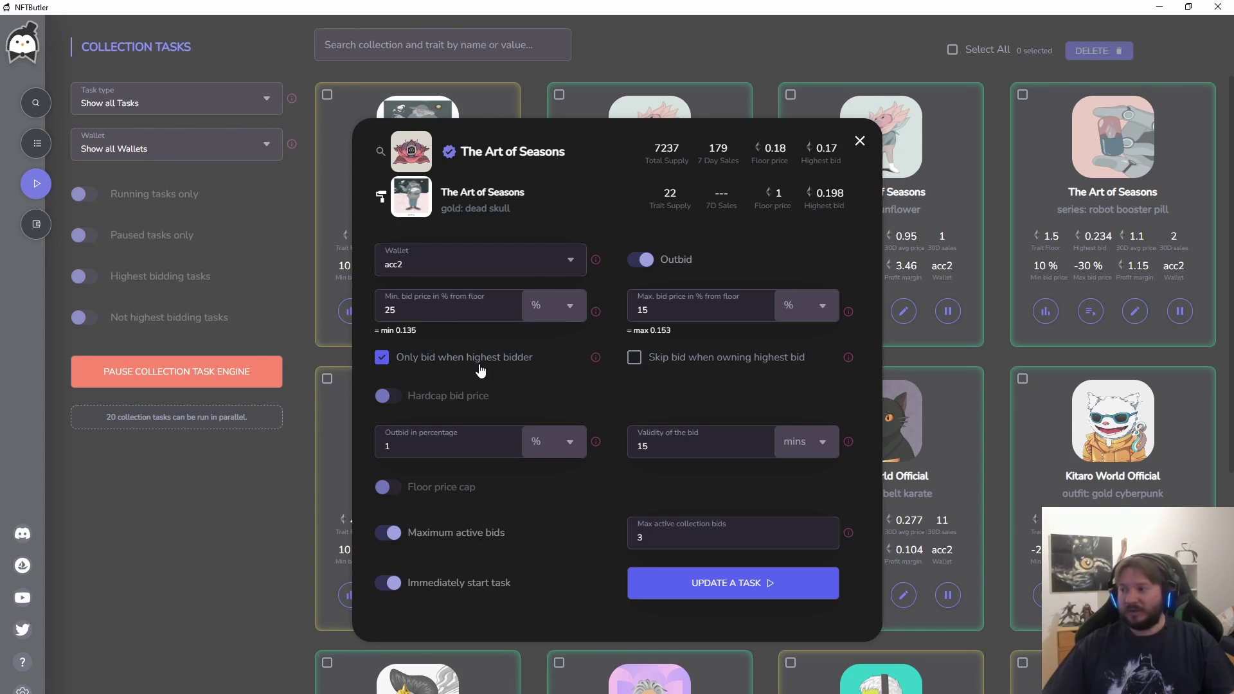
left_click(639, 361)
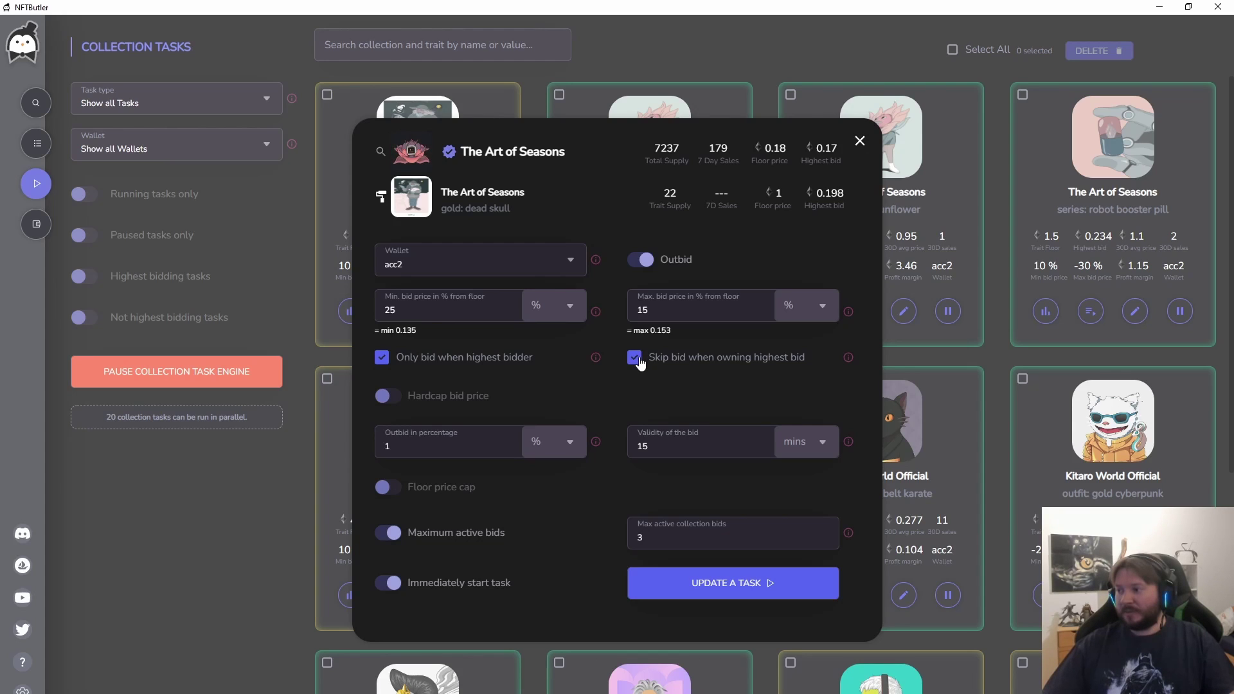
left_click(383, 359)
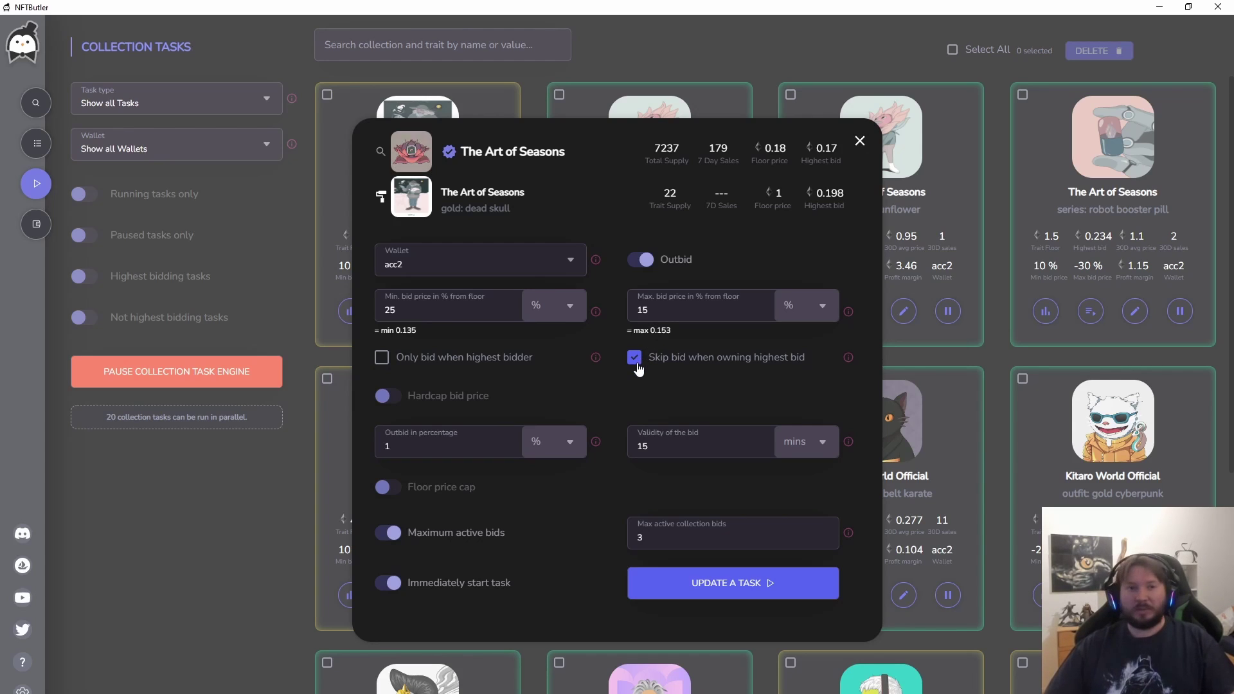
left_click(635, 362)
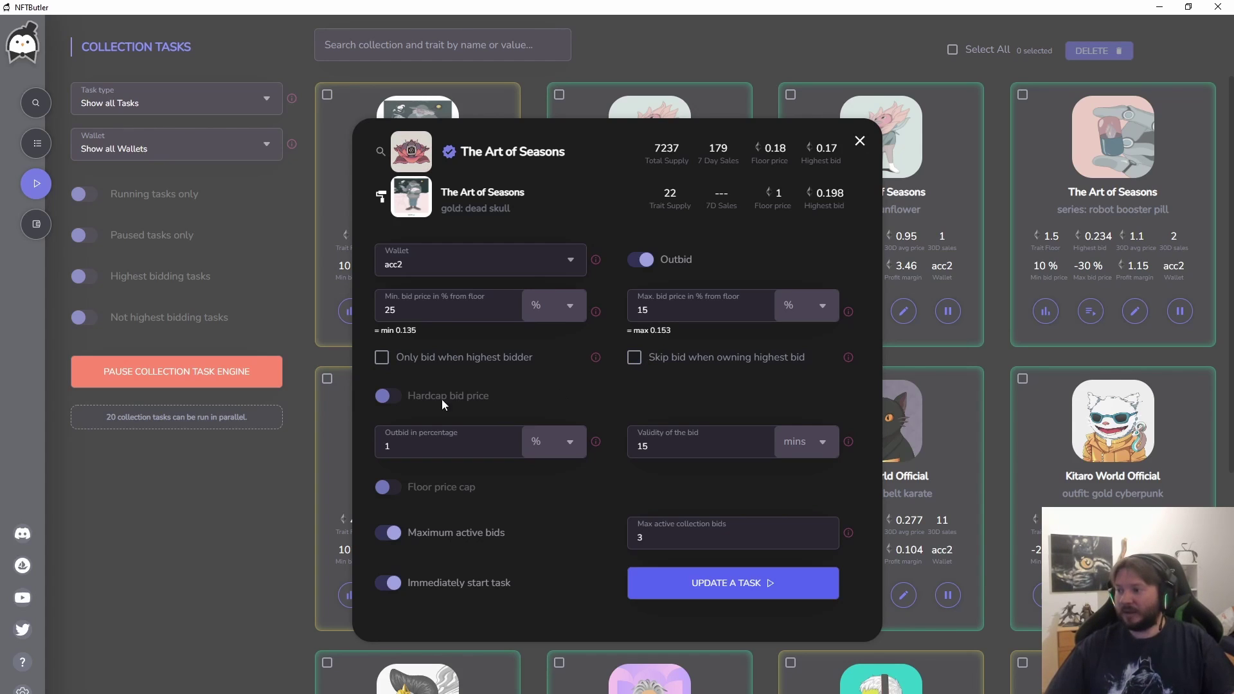
Step: Enable the hardcap bid price for the "gold: dead skull" task and set its maximum to 0.2 eth
left_click(387, 396)
left_click(720, 398)
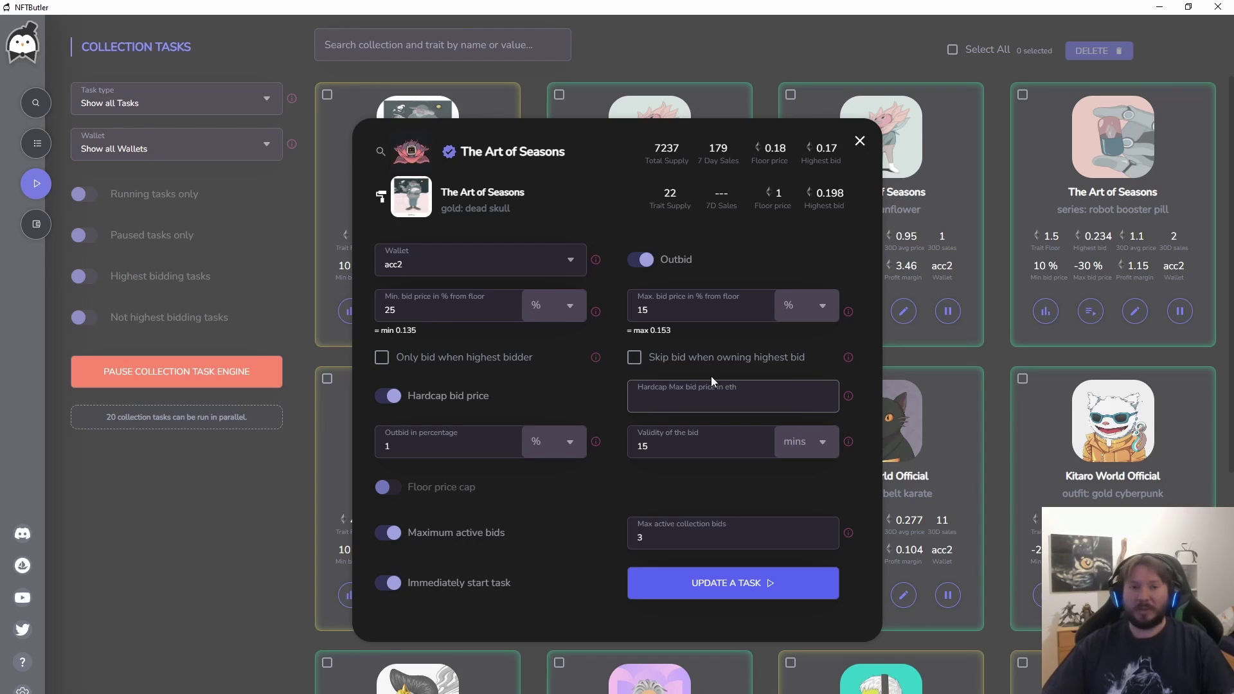
type("0.23")
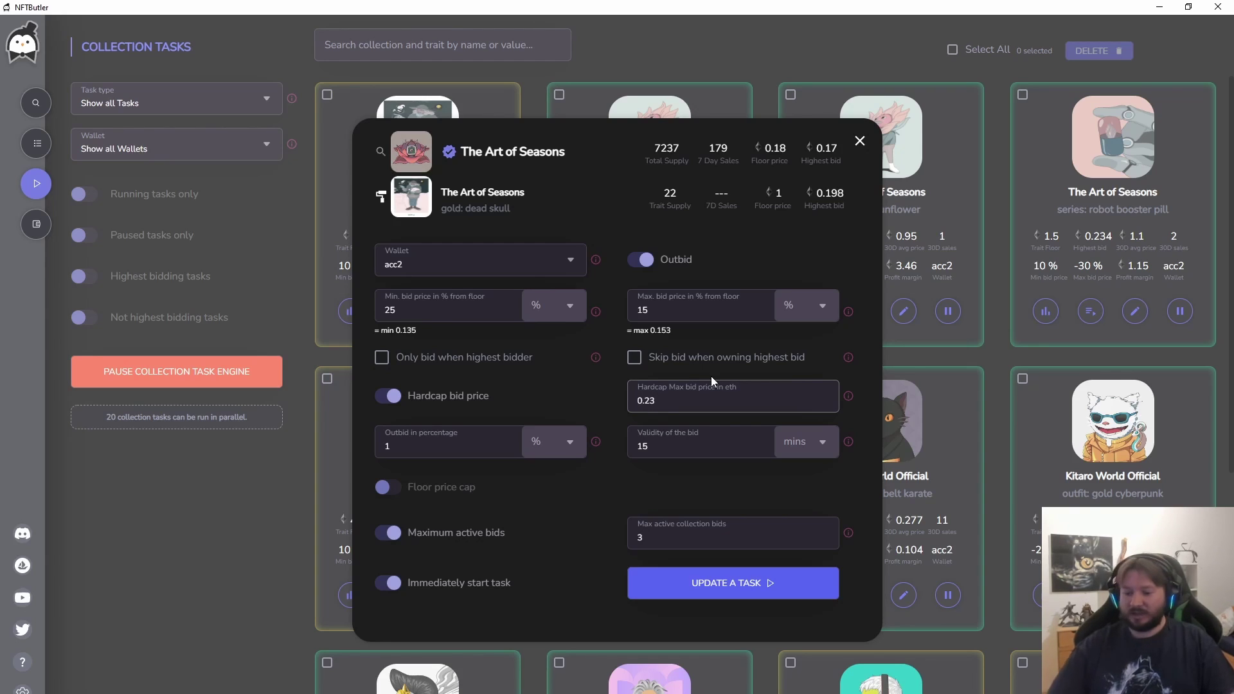
key("BackSpace")
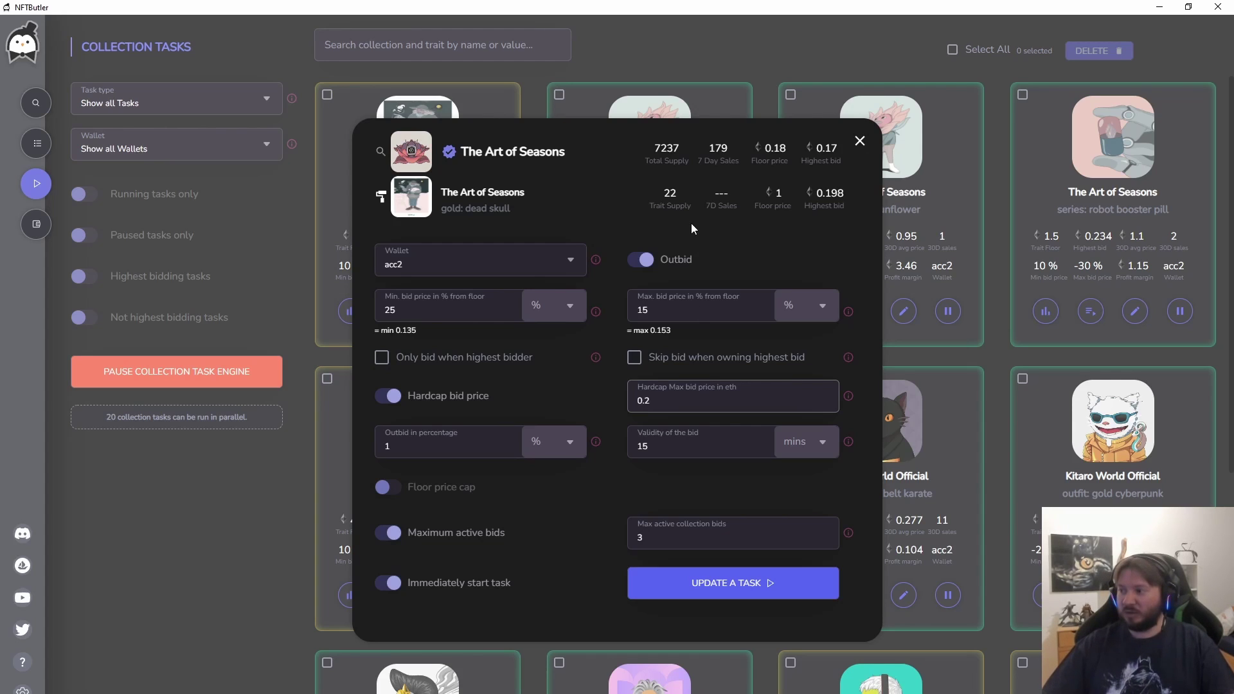
left_click_drag(650, 310, 644, 310)
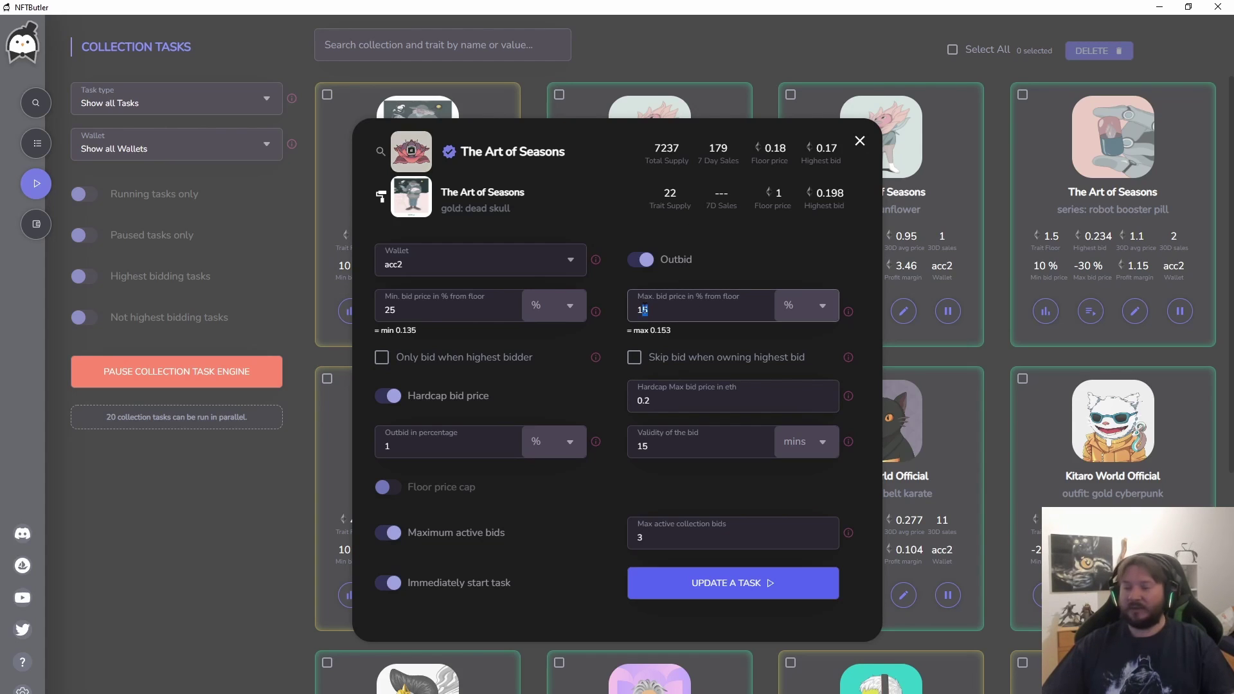
left_click(657, 400)
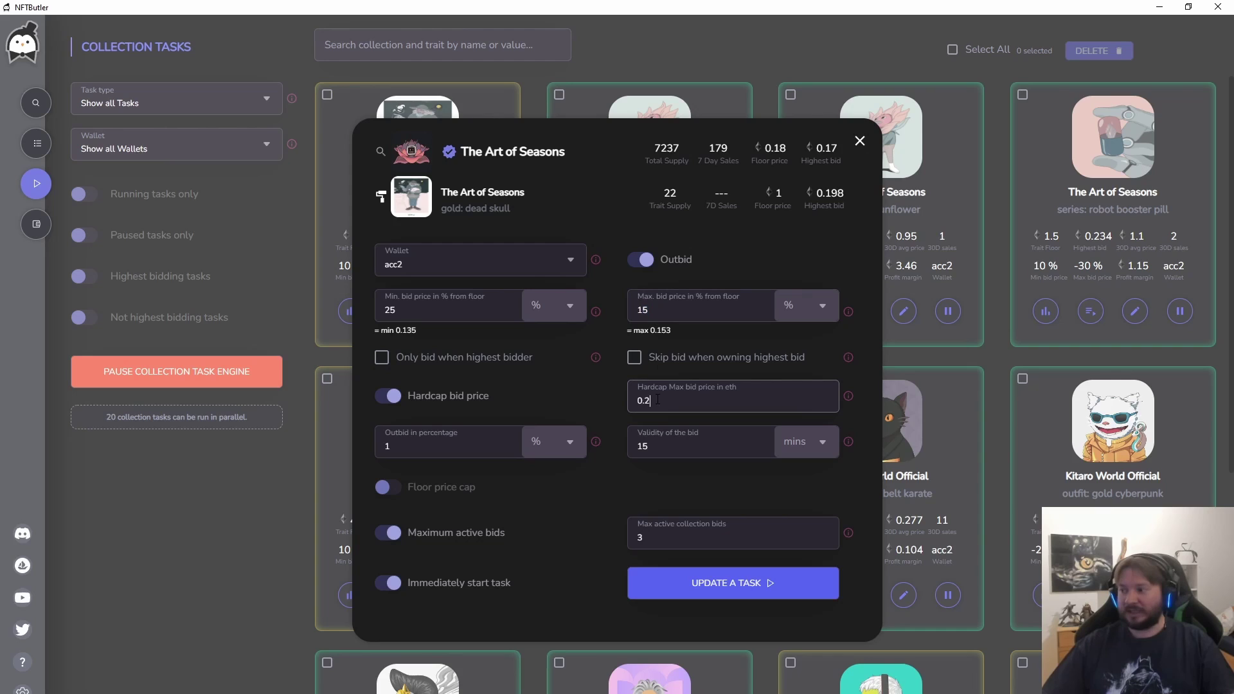
double_click(657, 397)
left_click(680, 405)
Step: Set the outbid percentage of the "gold: dead skull" task to 5 %
left_click(481, 441)
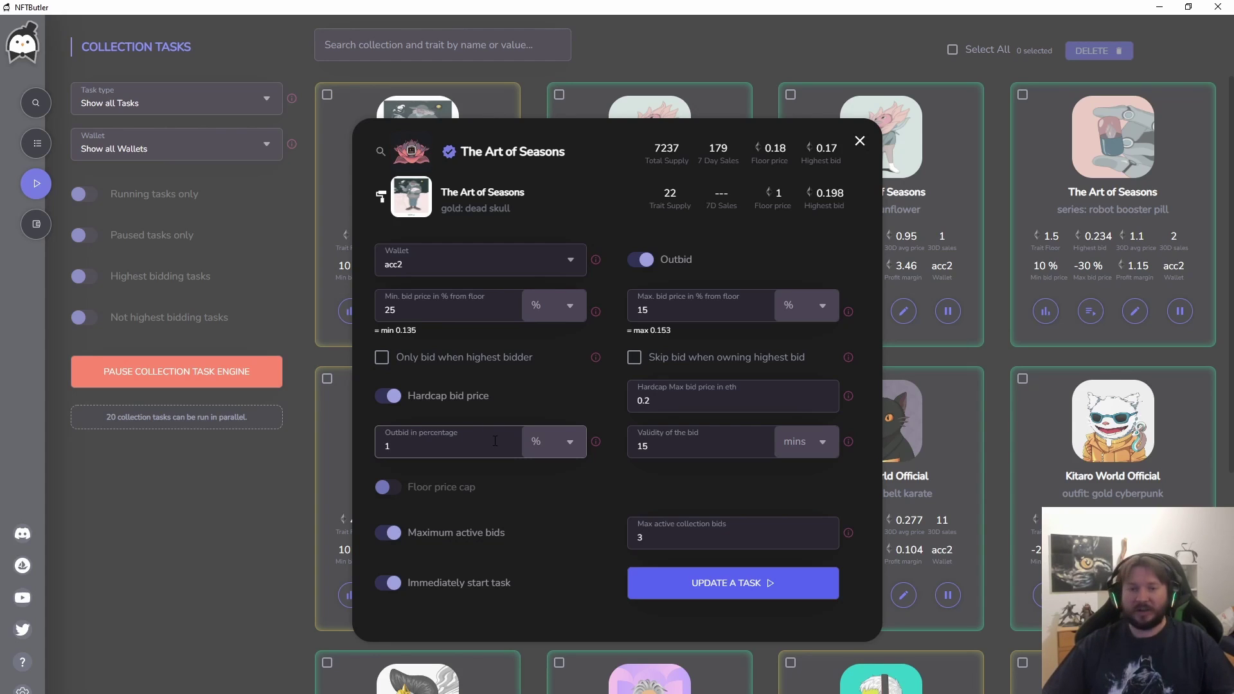
double_click(442, 445)
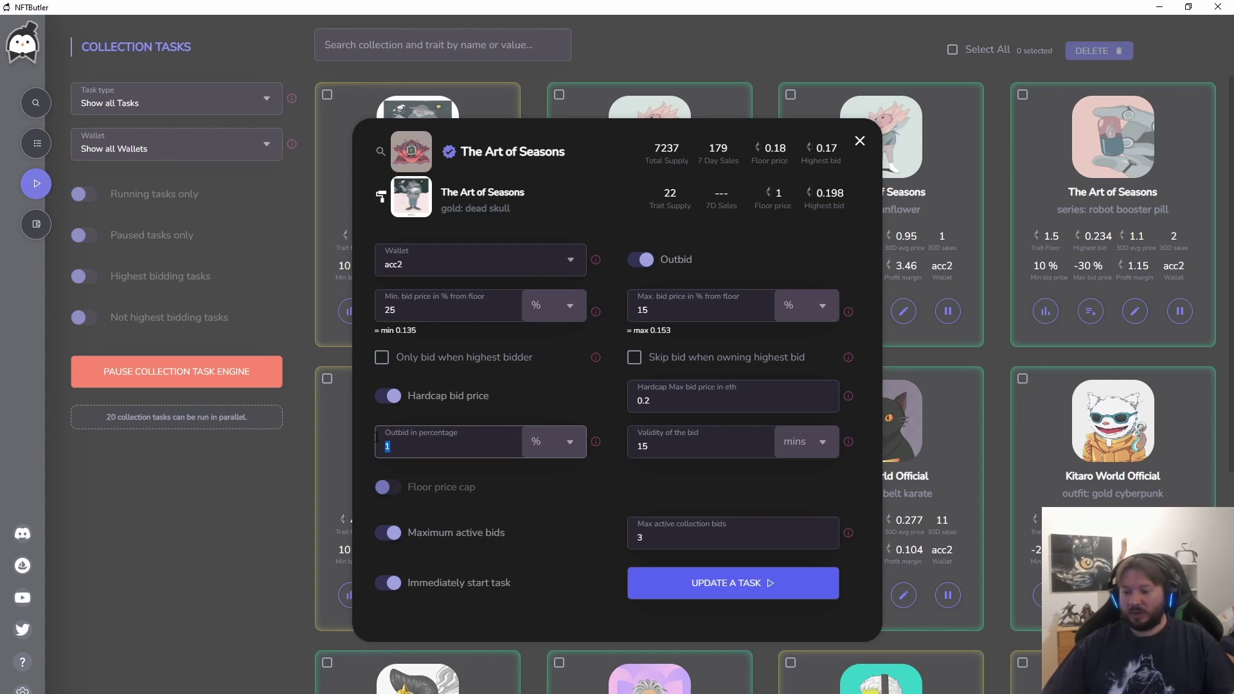
type("5")
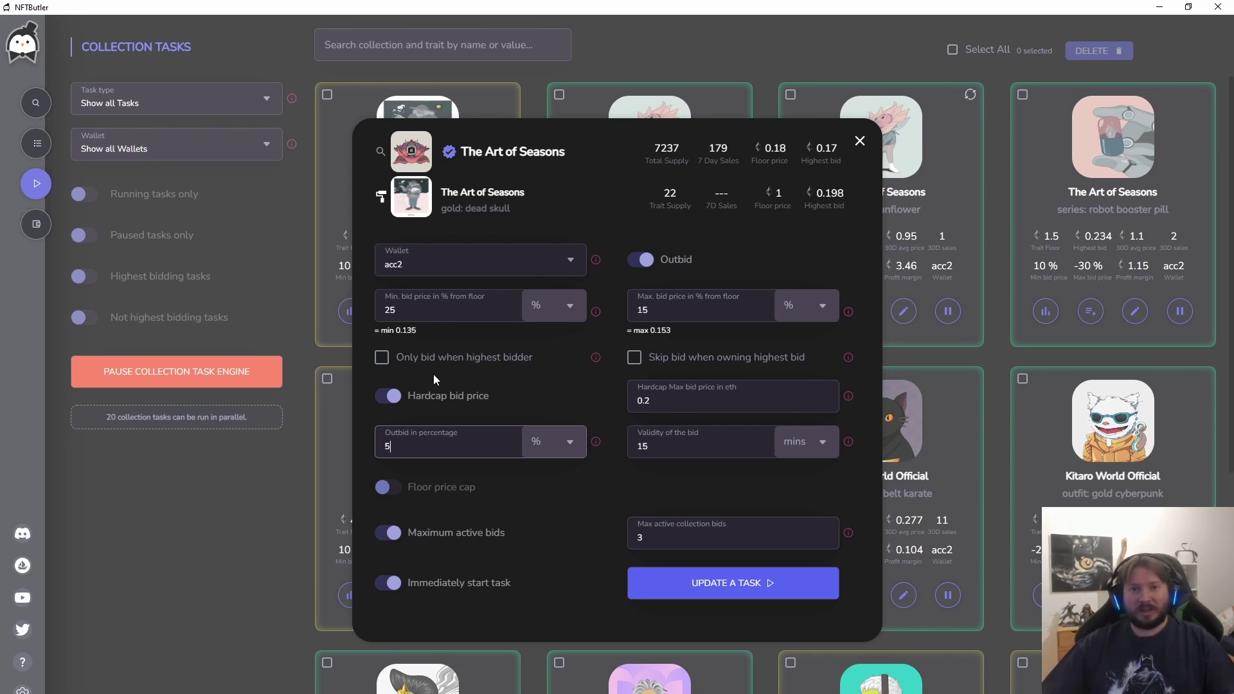
left_click(709, 440)
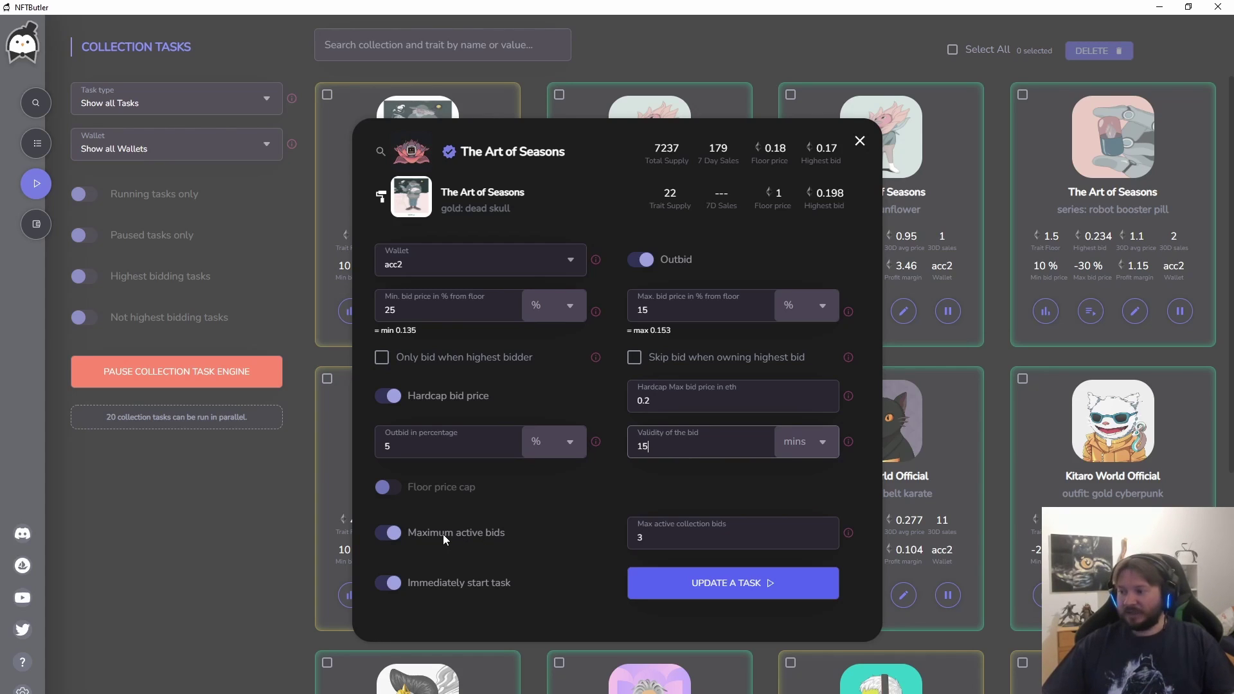
Step: Limit the maximum active collection bids of the task to 1
left_click(674, 538)
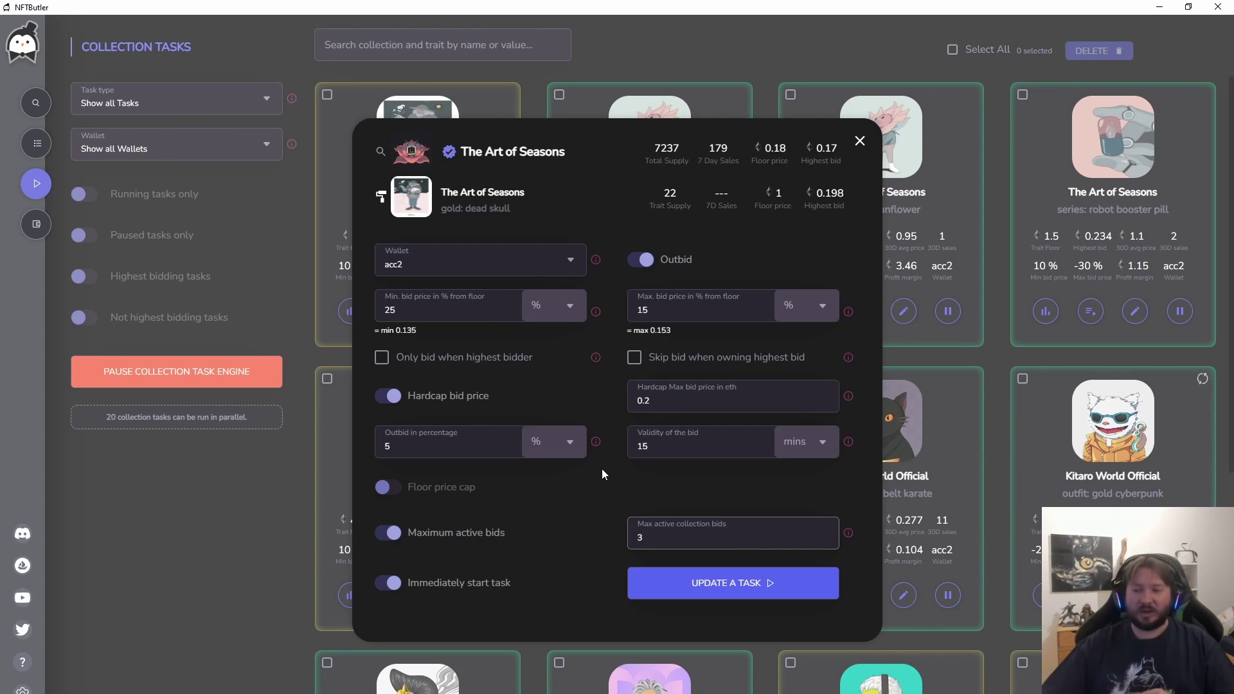
double_click(635, 533)
type("1")
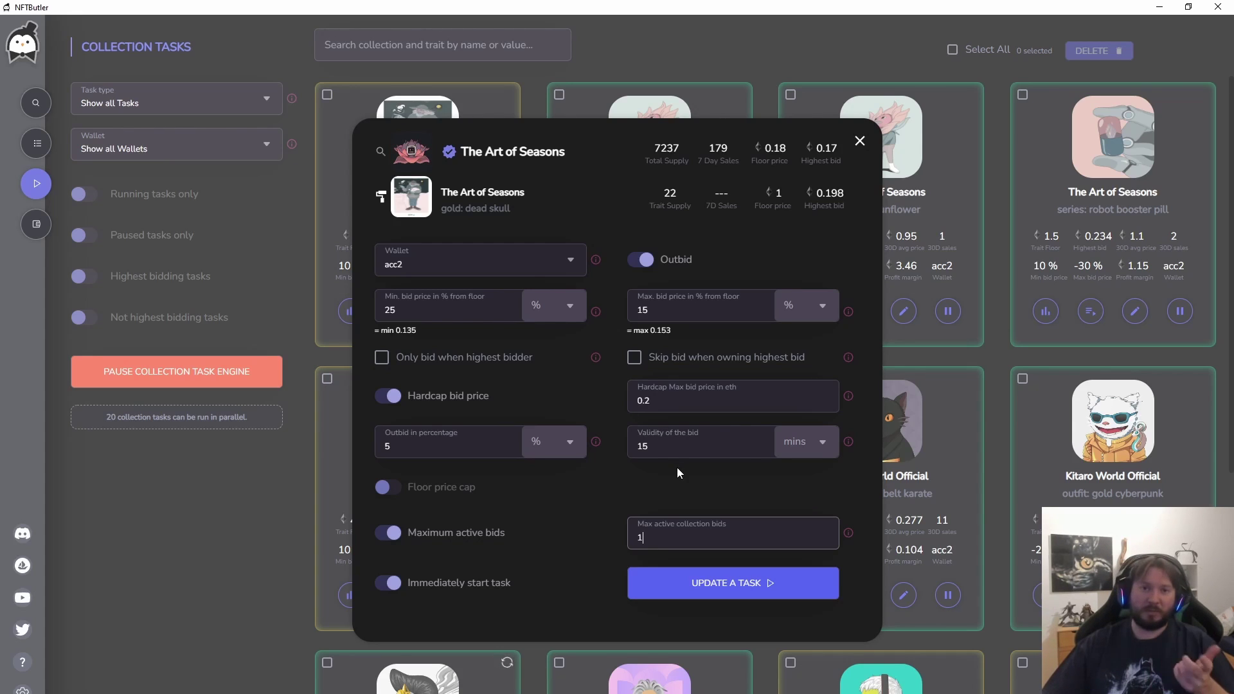
left_click_drag(688, 534, 605, 527)
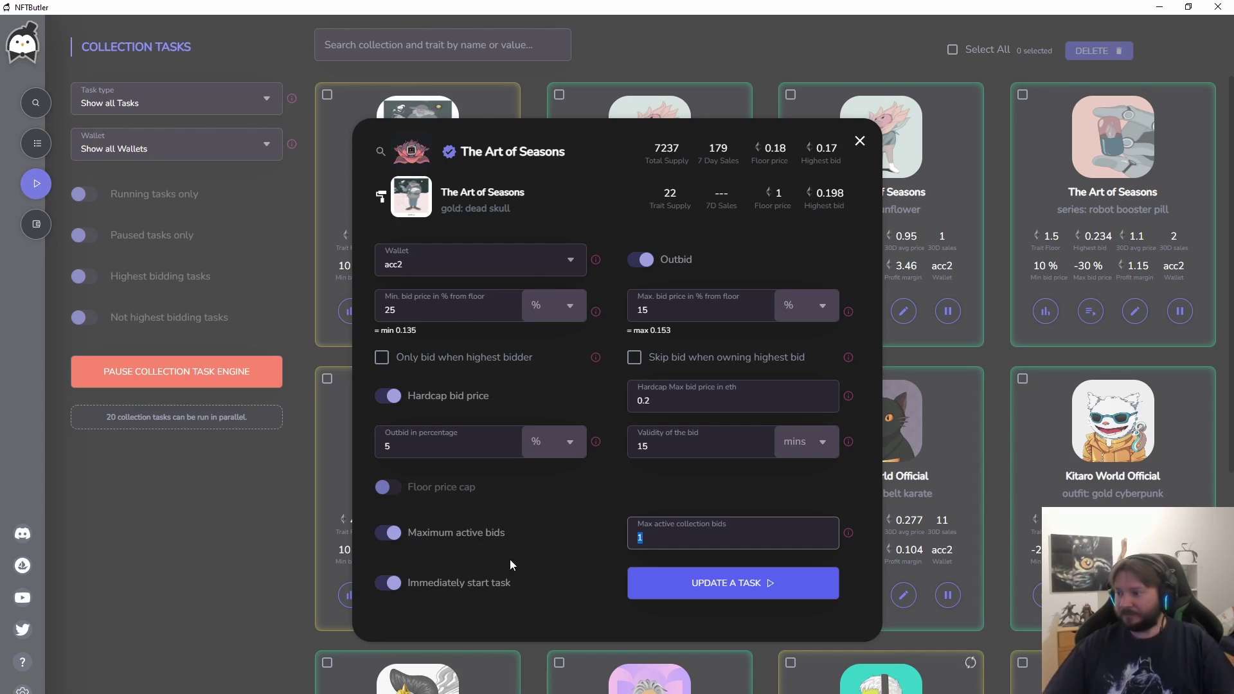
Step: Enable the floor price cap with a minimum floor price of 0.15 and a maximum floor price of 0.25
left_click(387, 487)
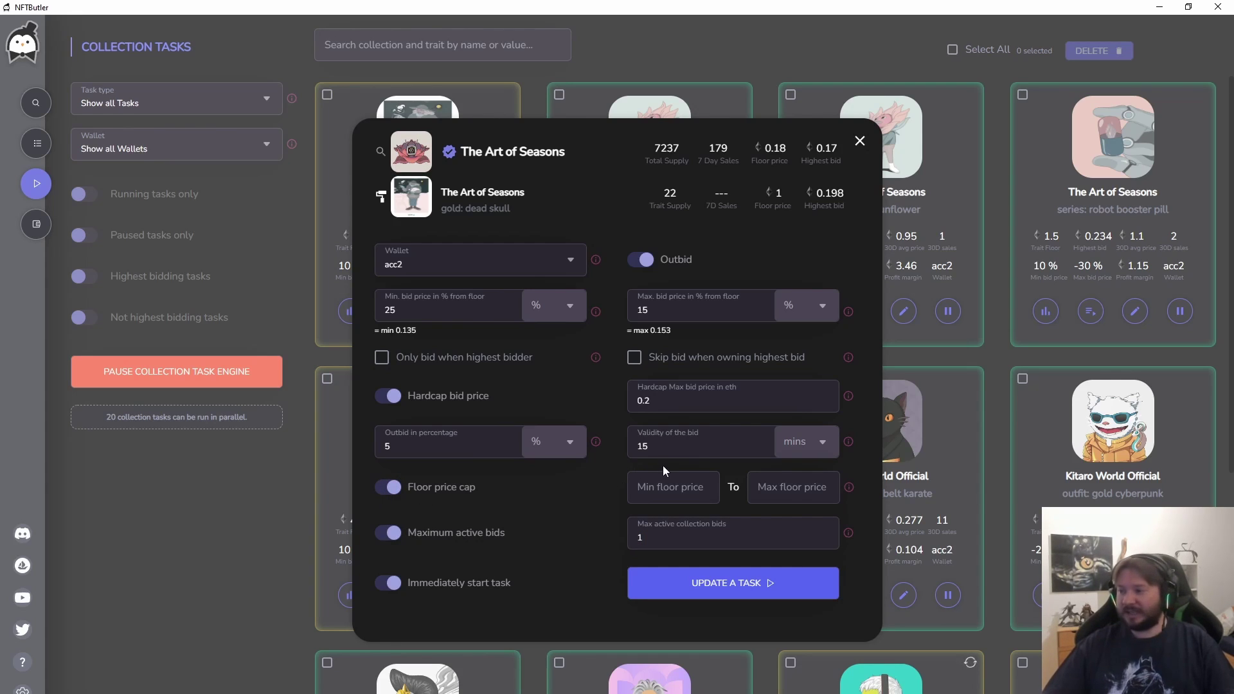
left_click(669, 484)
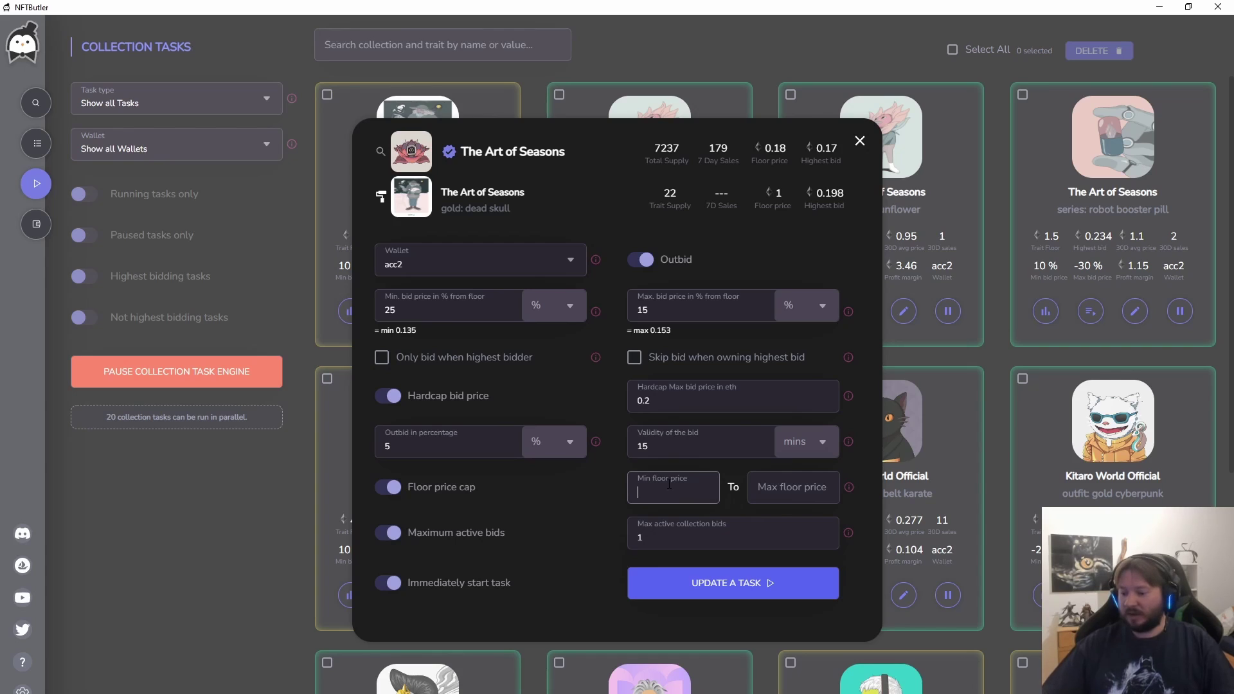
type("0.15")
left_click(797, 487)
type("0.25")
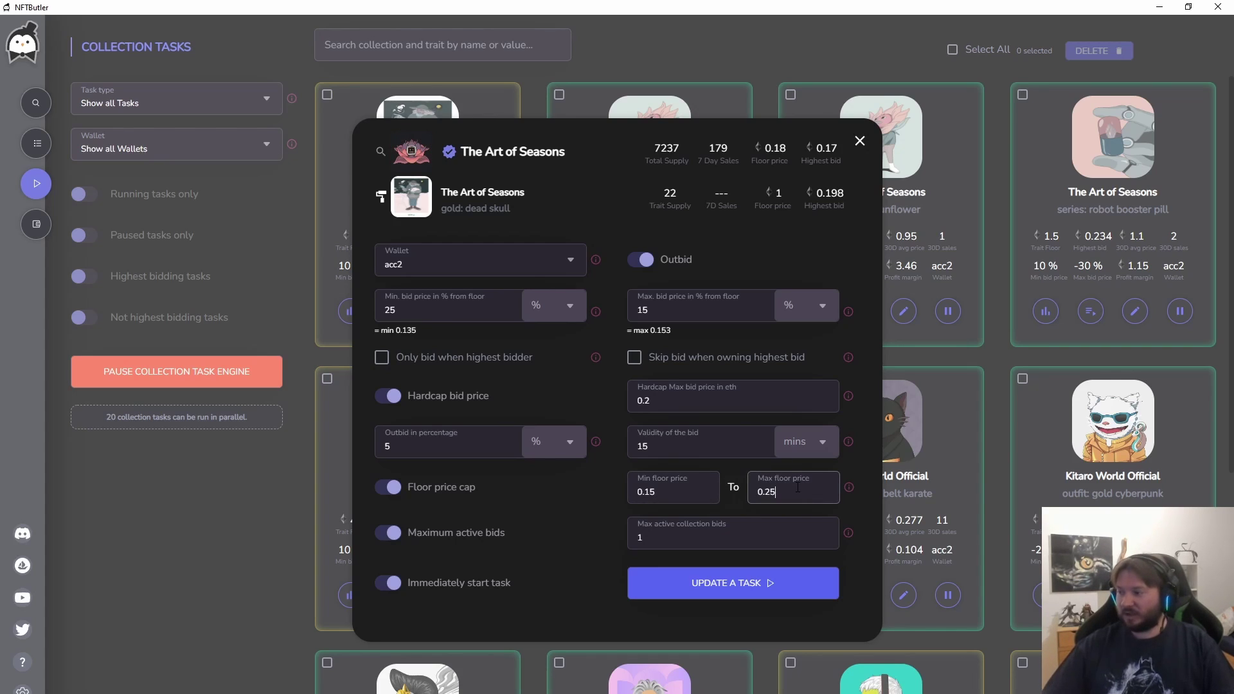
key("ctrl+a")
key("BackSpace")
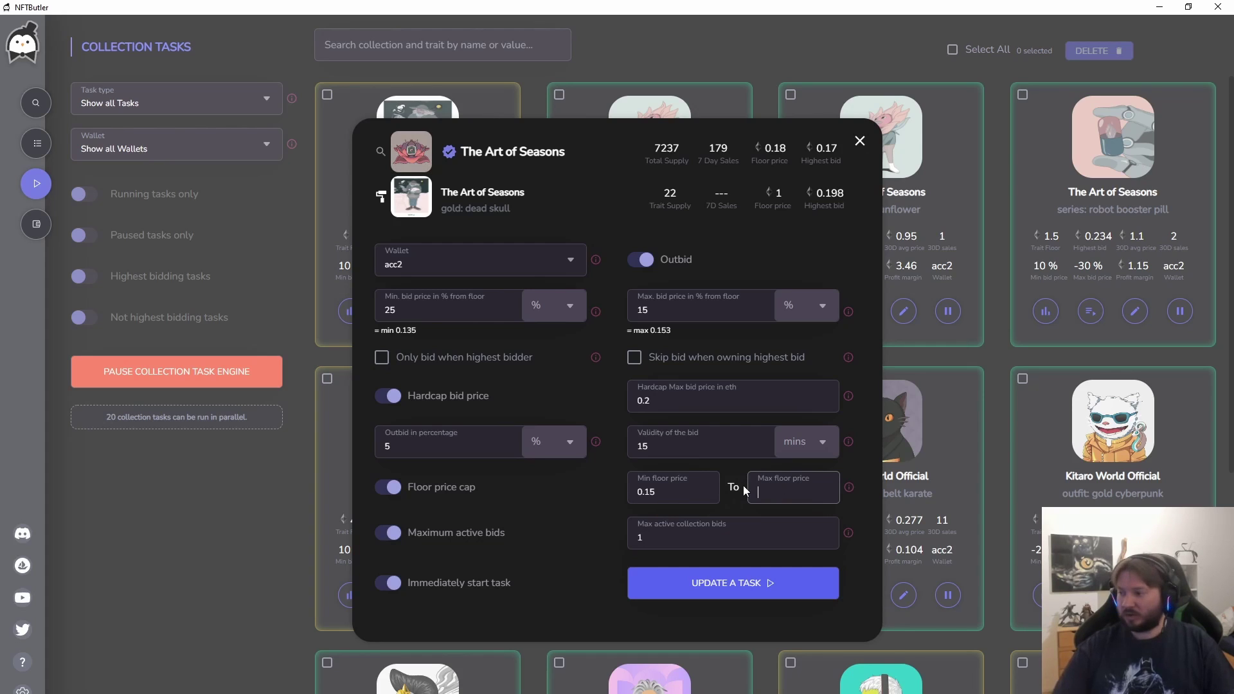
type("0.25")
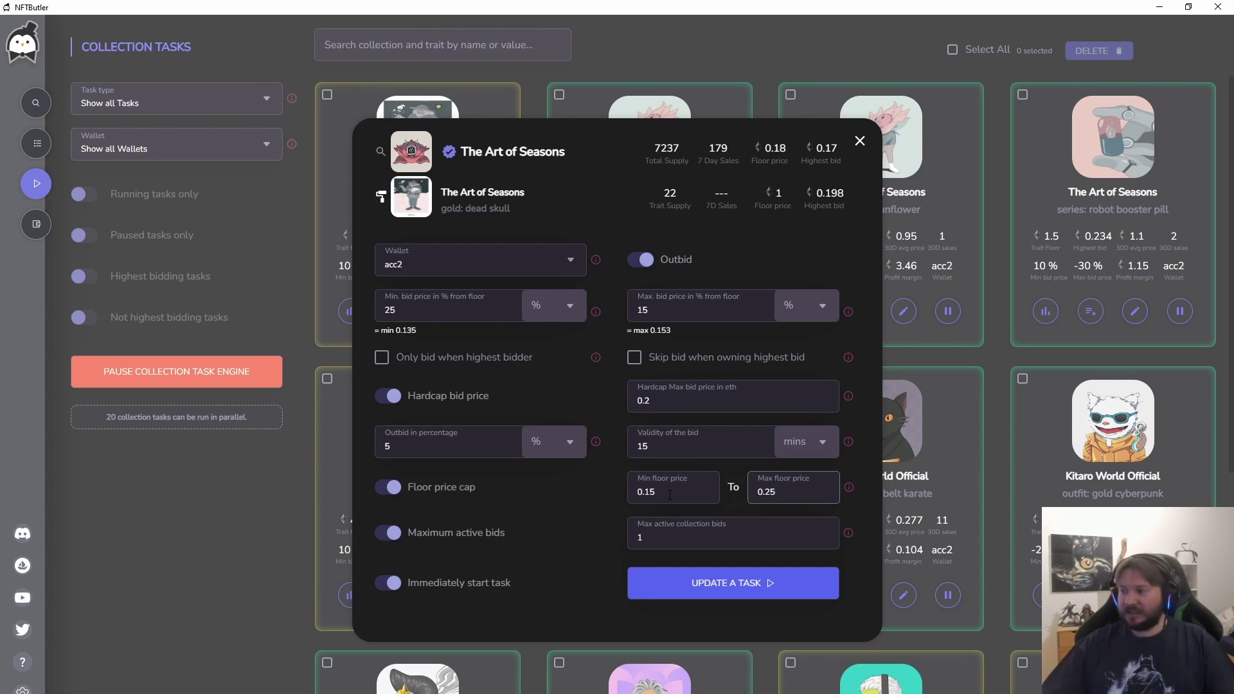
left_click(698, 494)
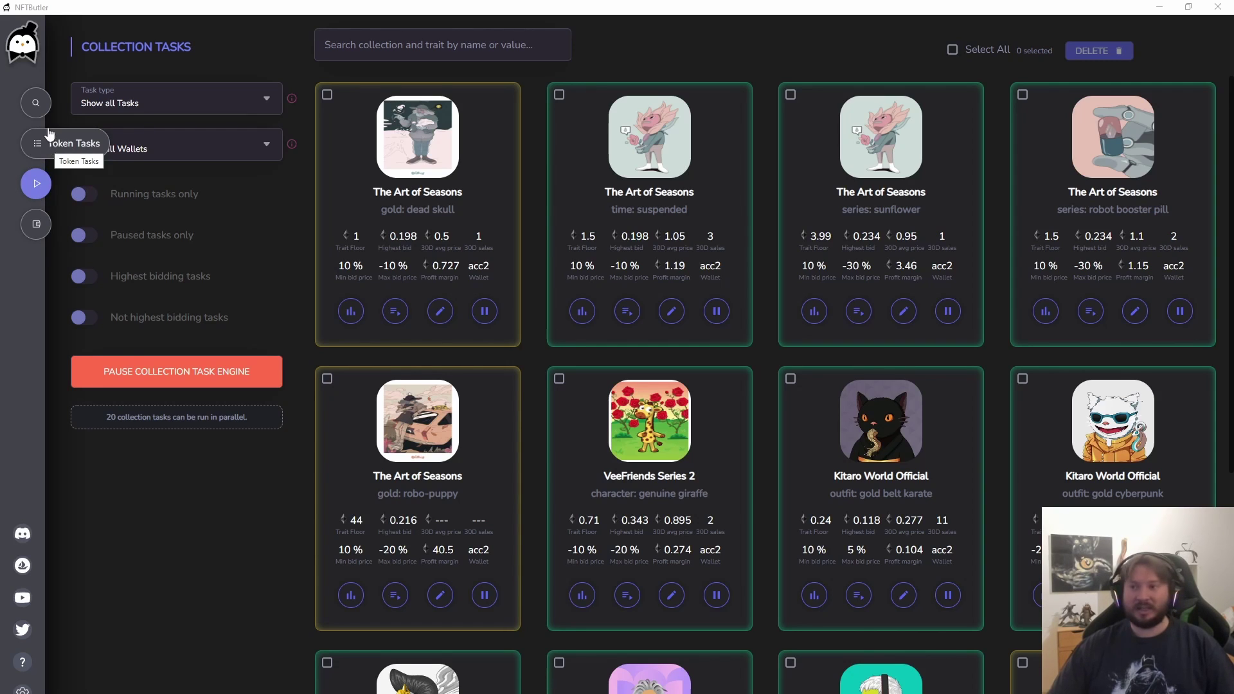
Step: Open the collection search page and filter for a minimum floor price of 0.2 eth and at least 100 items sold in 7 days
left_click(38, 103)
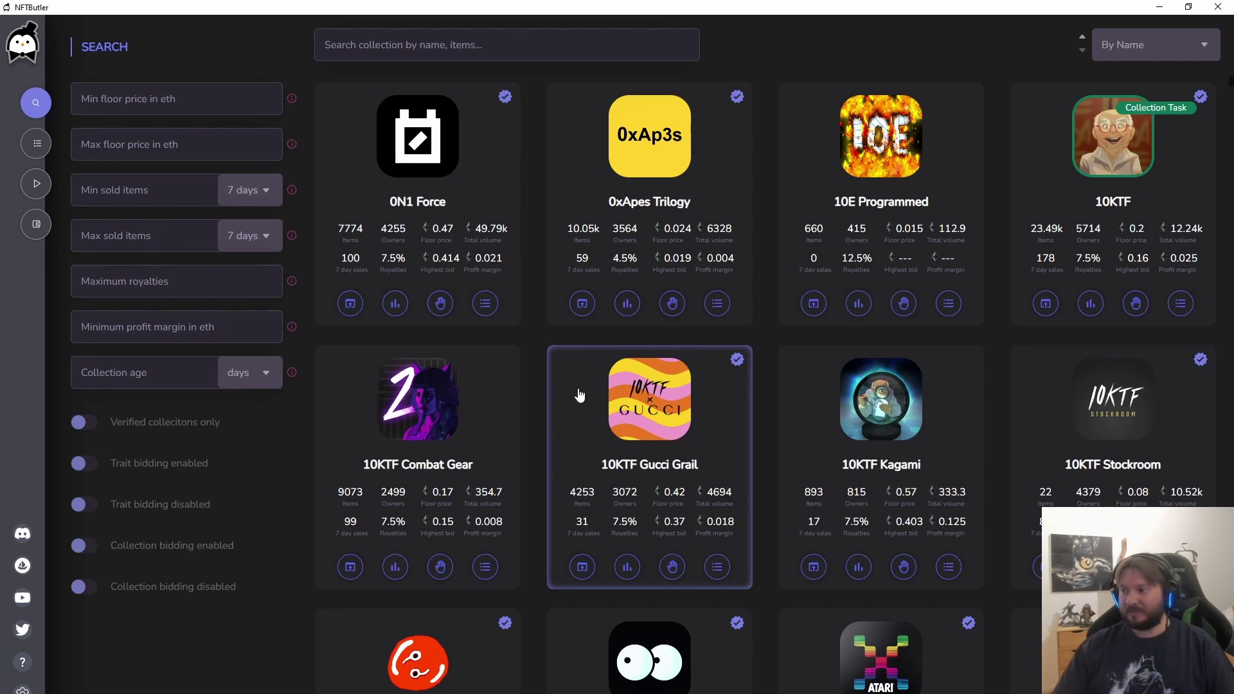
left_click(157, 100)
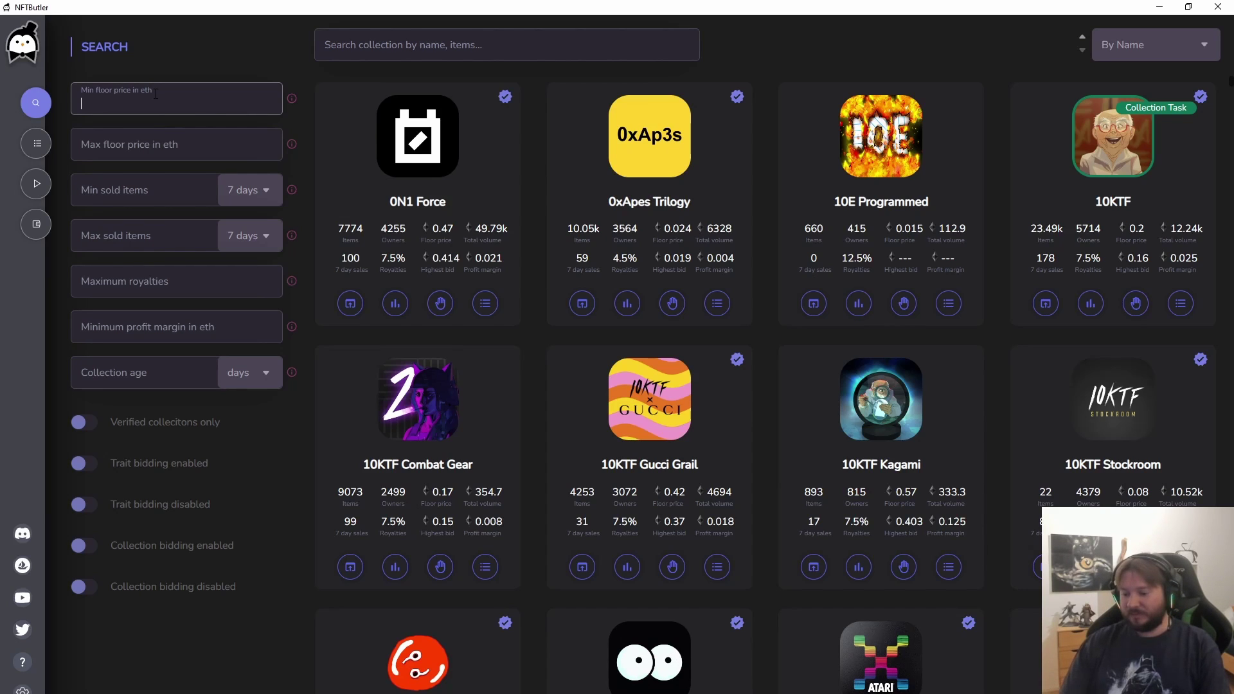
type("0.2")
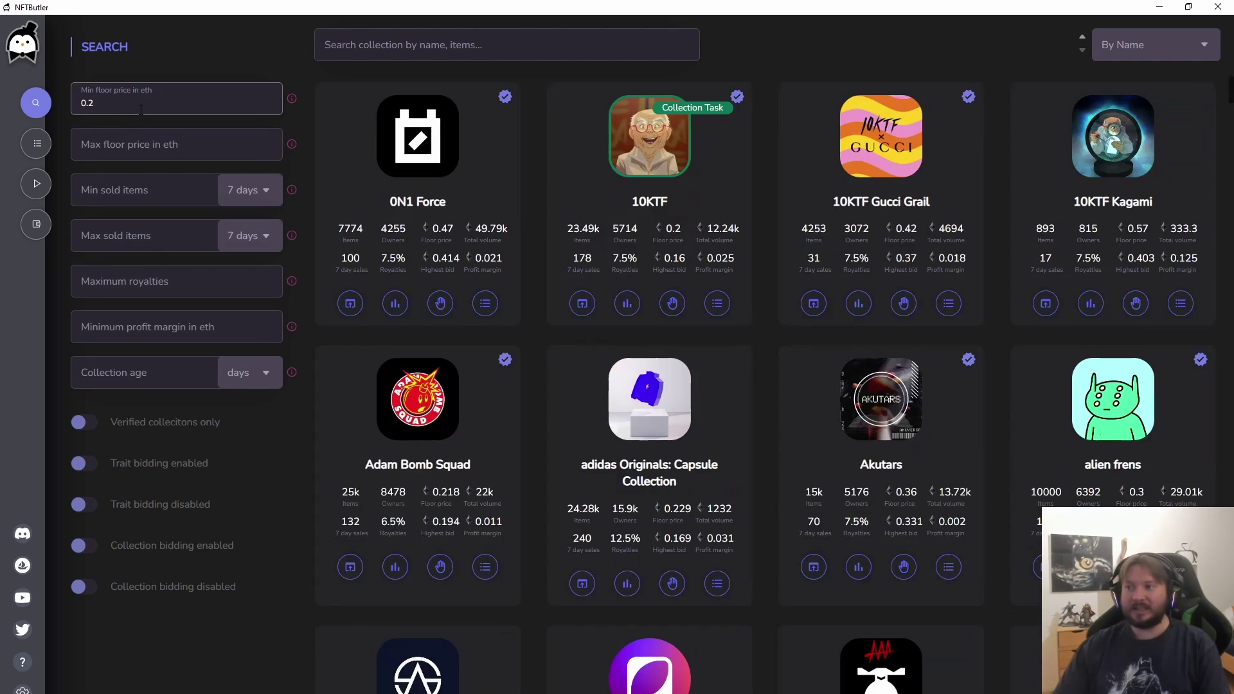
left_click(152, 188)
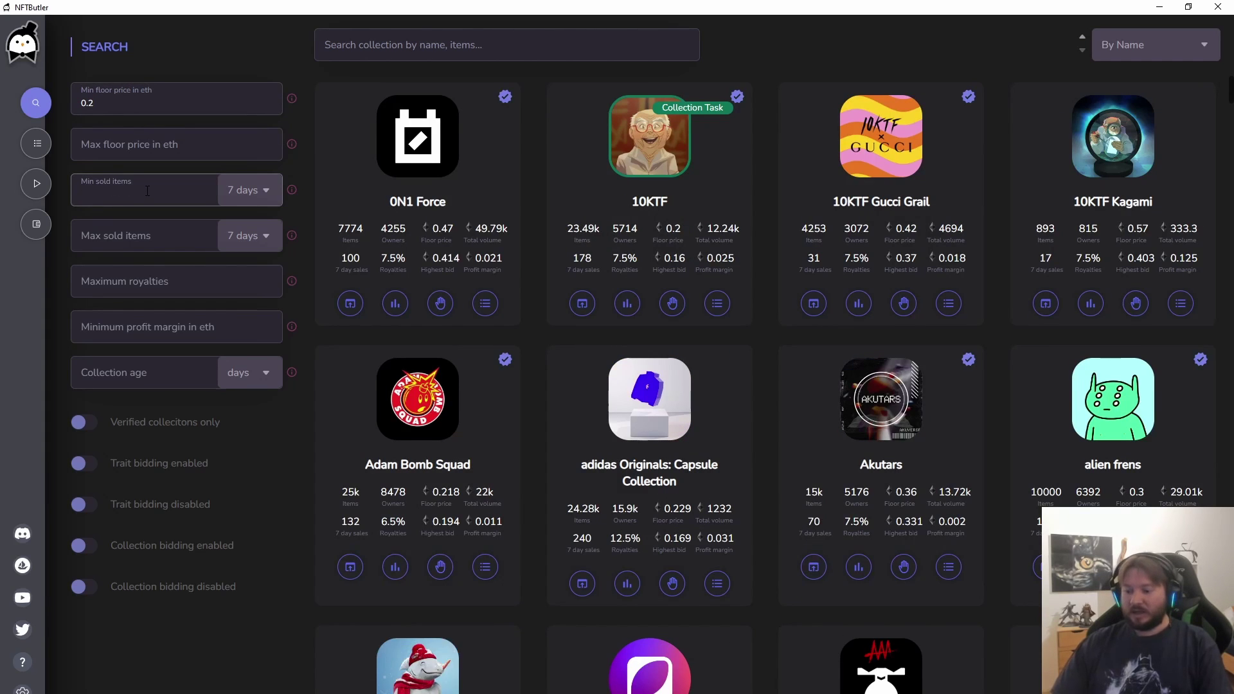
type("100")
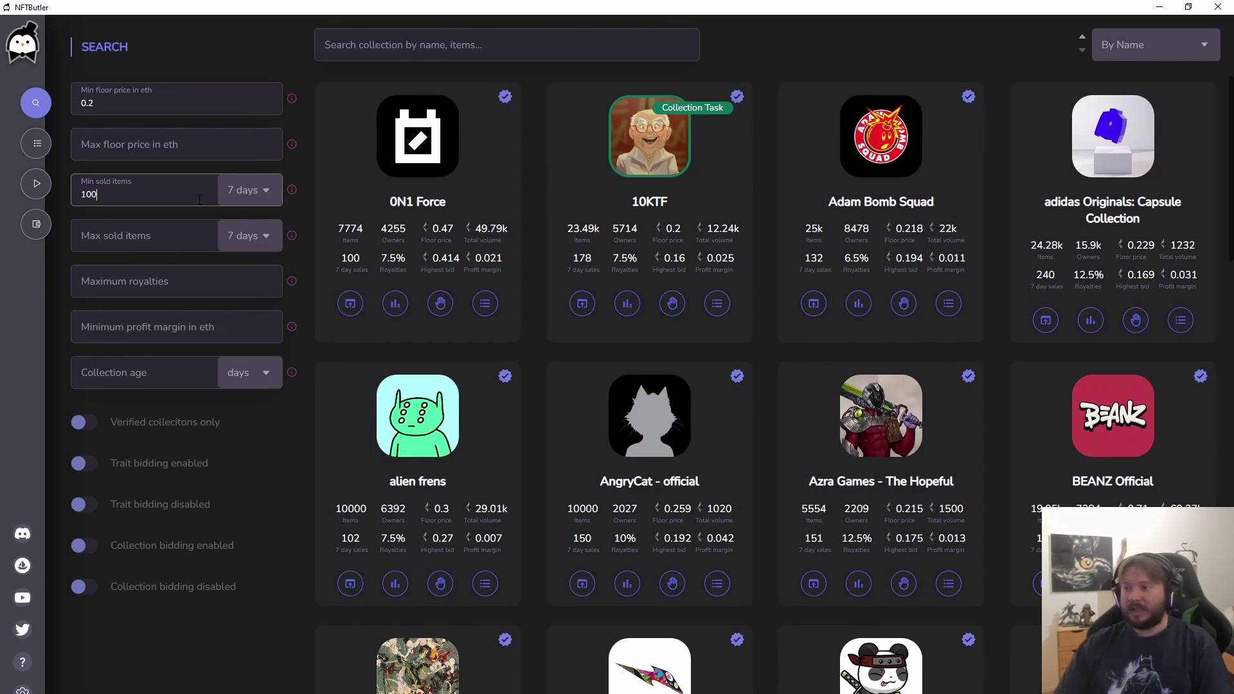
Step: Limit the collection search to maximum royalties of 7.5 and a collection age of 30 days
left_click(185, 273)
type("7.5")
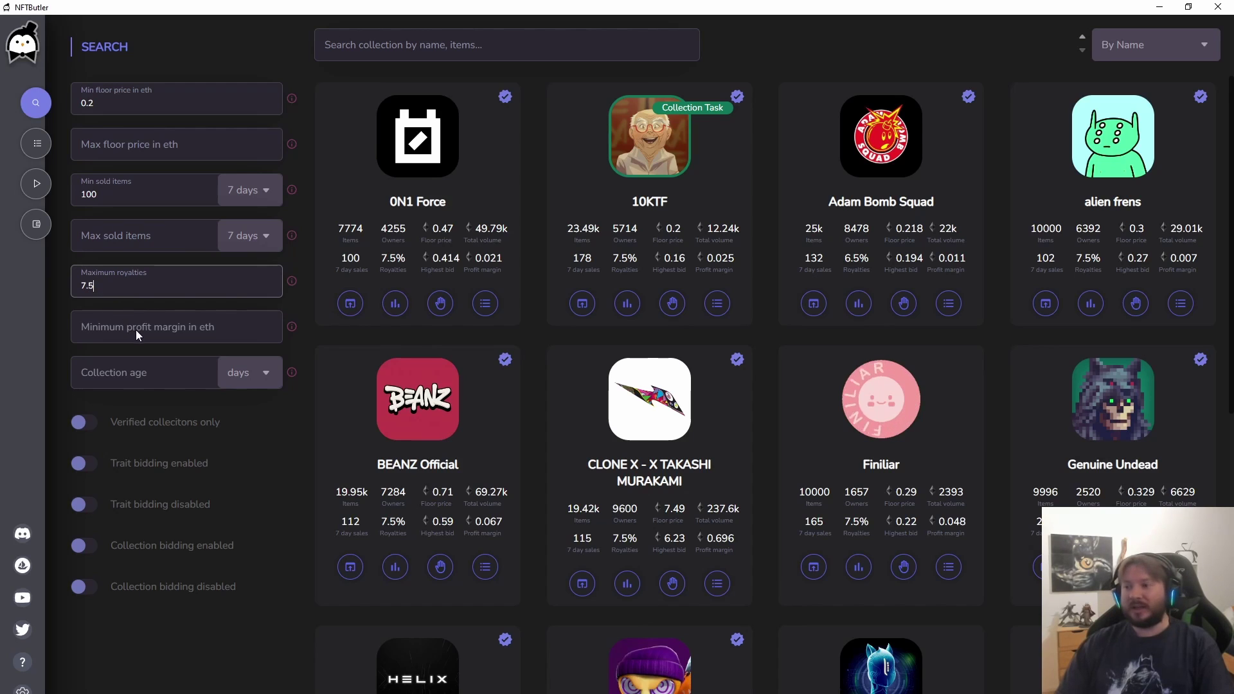
left_click(170, 334)
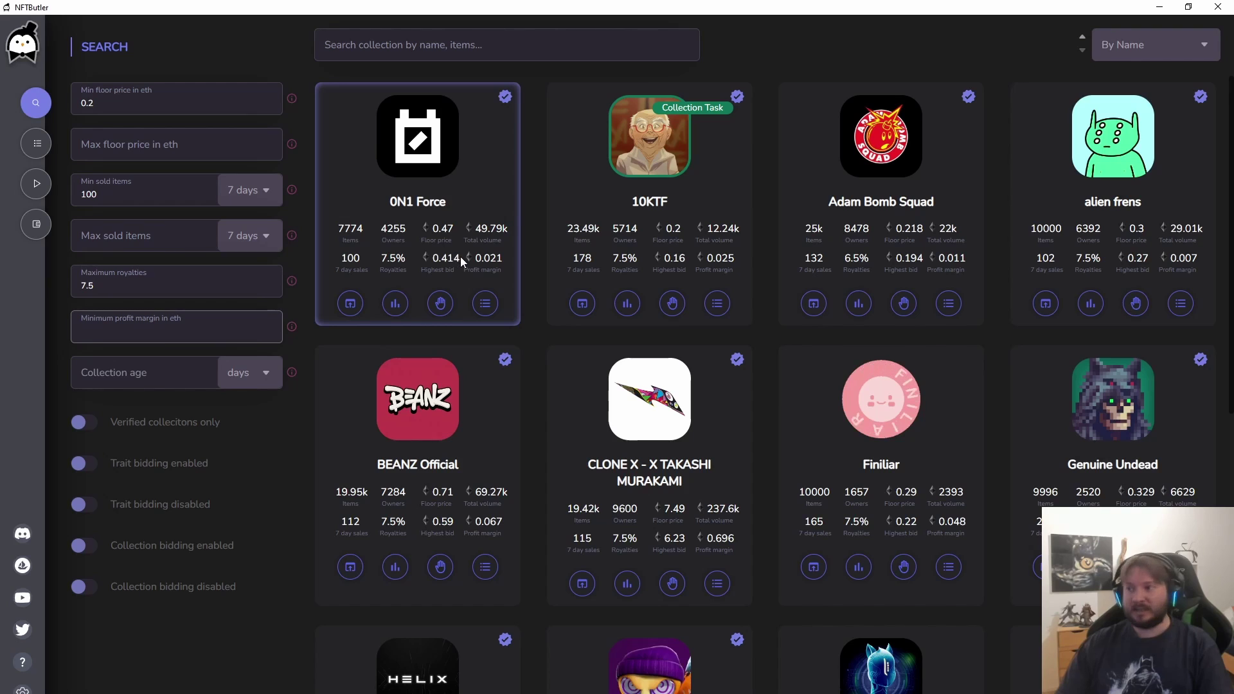
key("Tab")
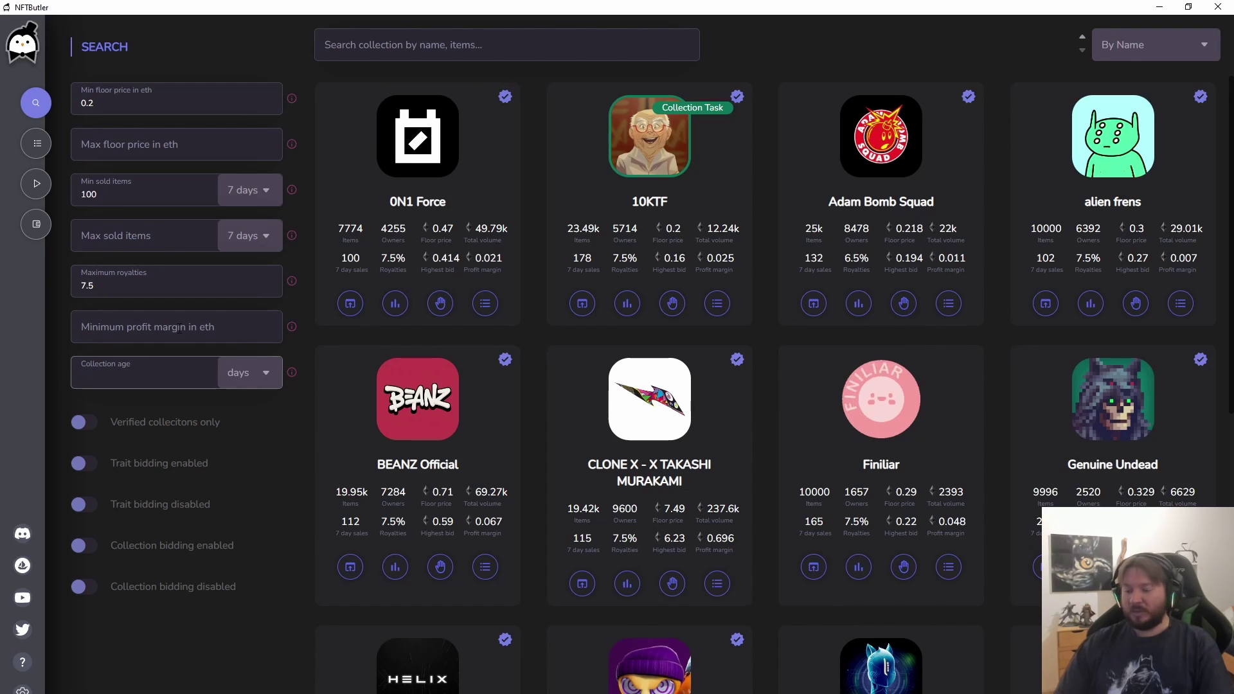
type("30")
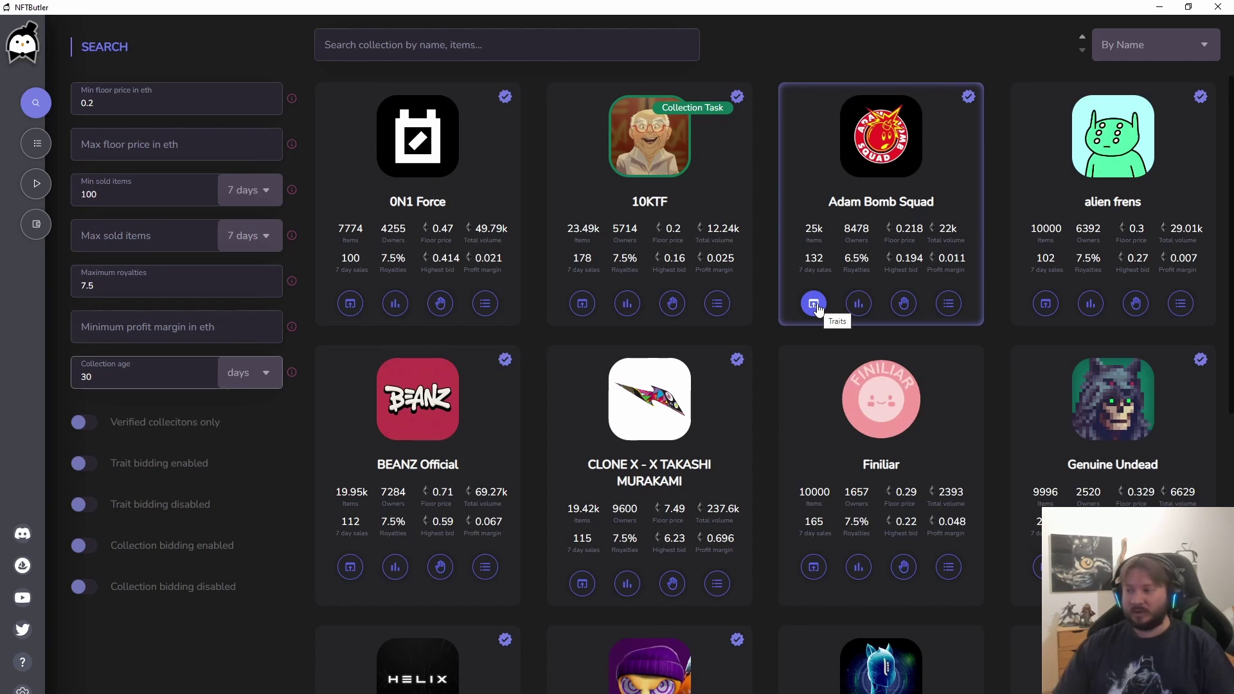
Step: View the floor price graph and top collection bids of Adam Bomb Squad, and close the statistics
left_click(859, 304)
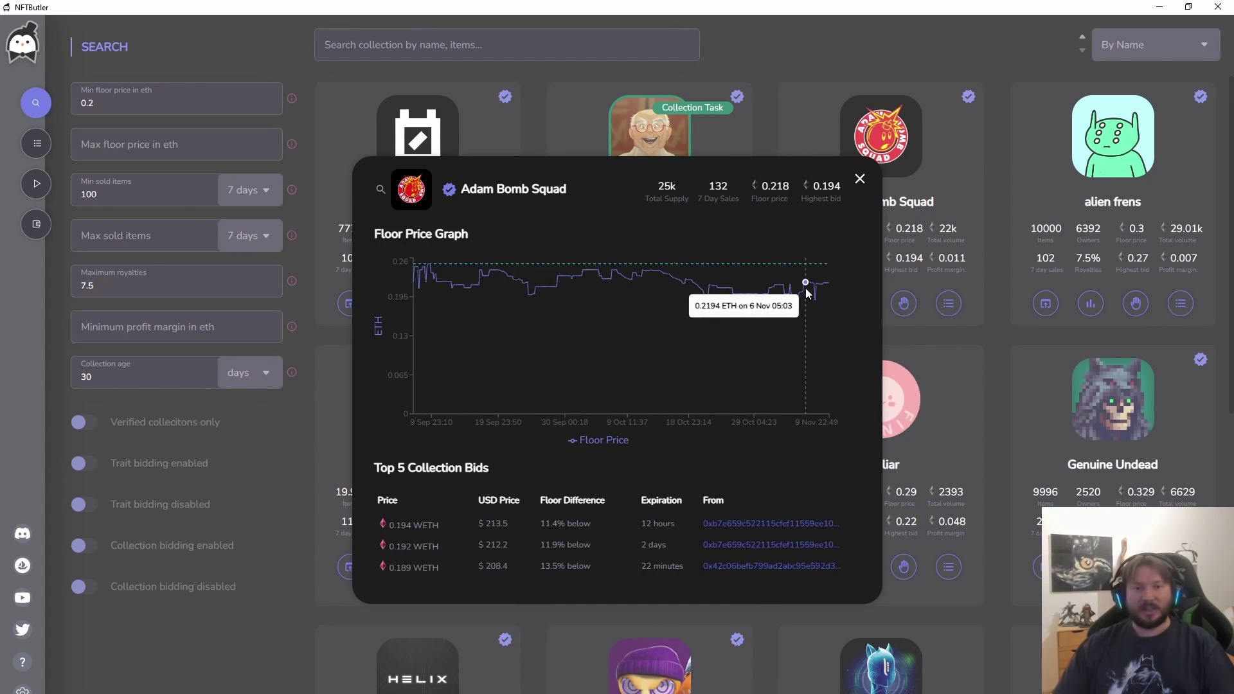
left_click(860, 181)
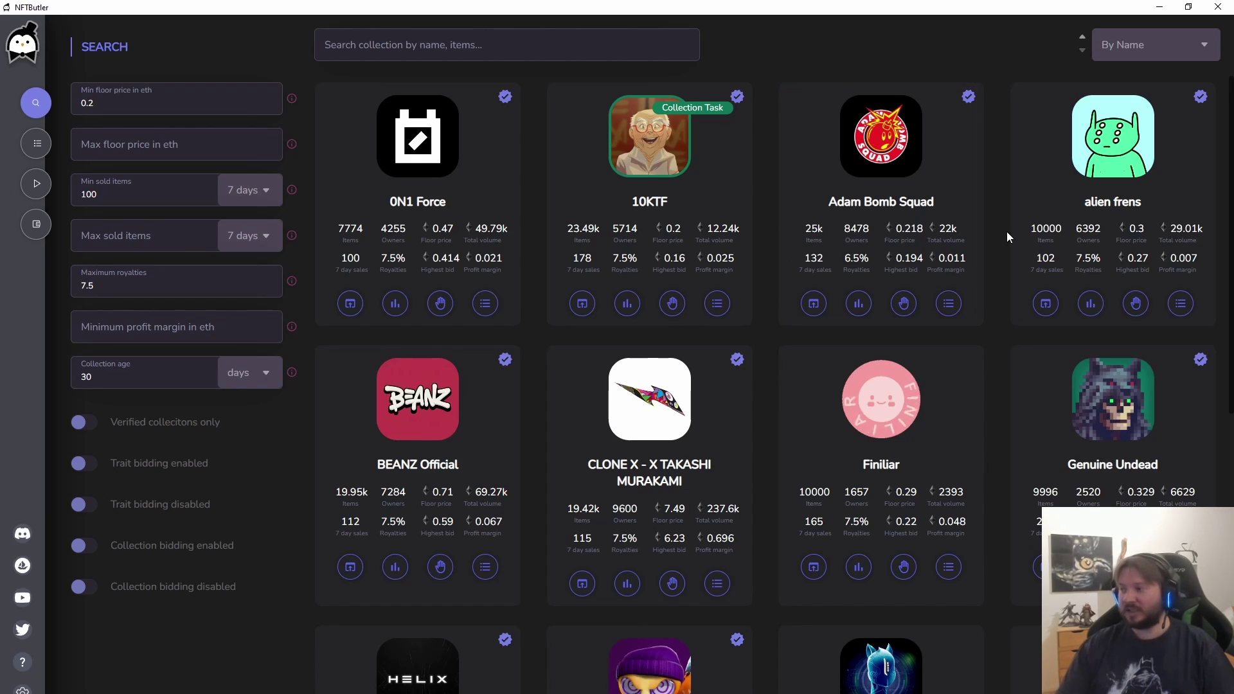
Step: Start a collection bid task for Adam Bomb Squad with a minimum bid of 25 % and a maximum bid of 15 % from floor
left_click(905, 308)
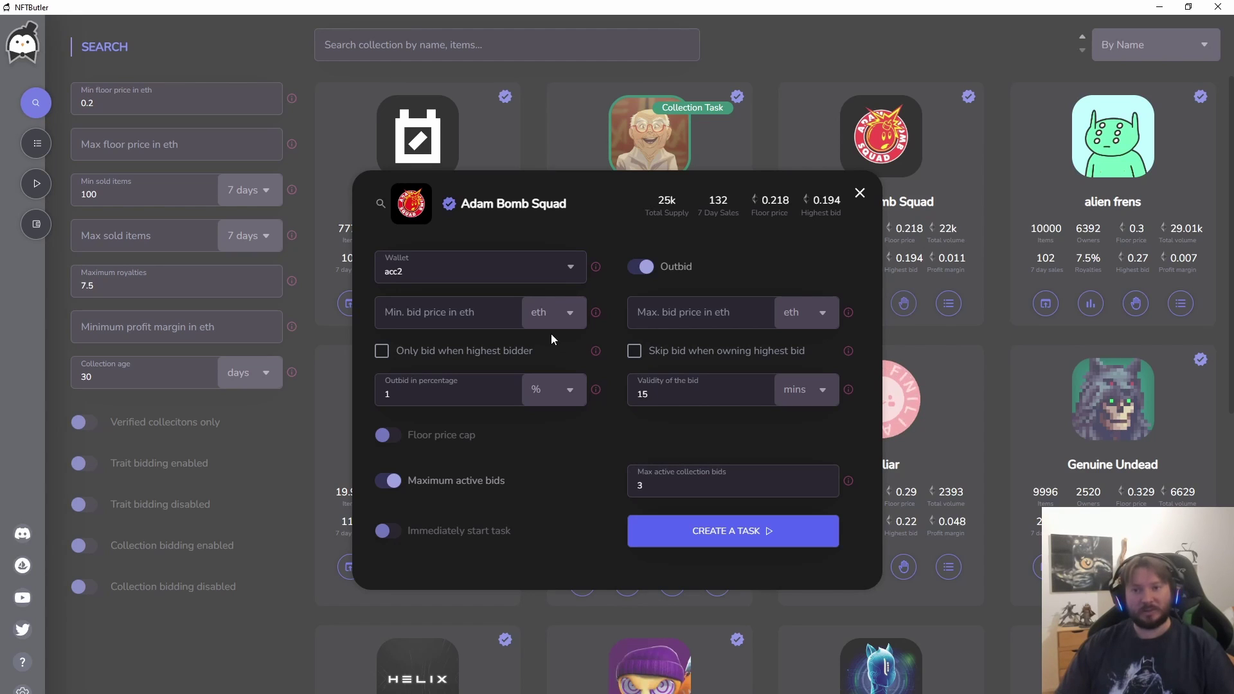
left_click(570, 313)
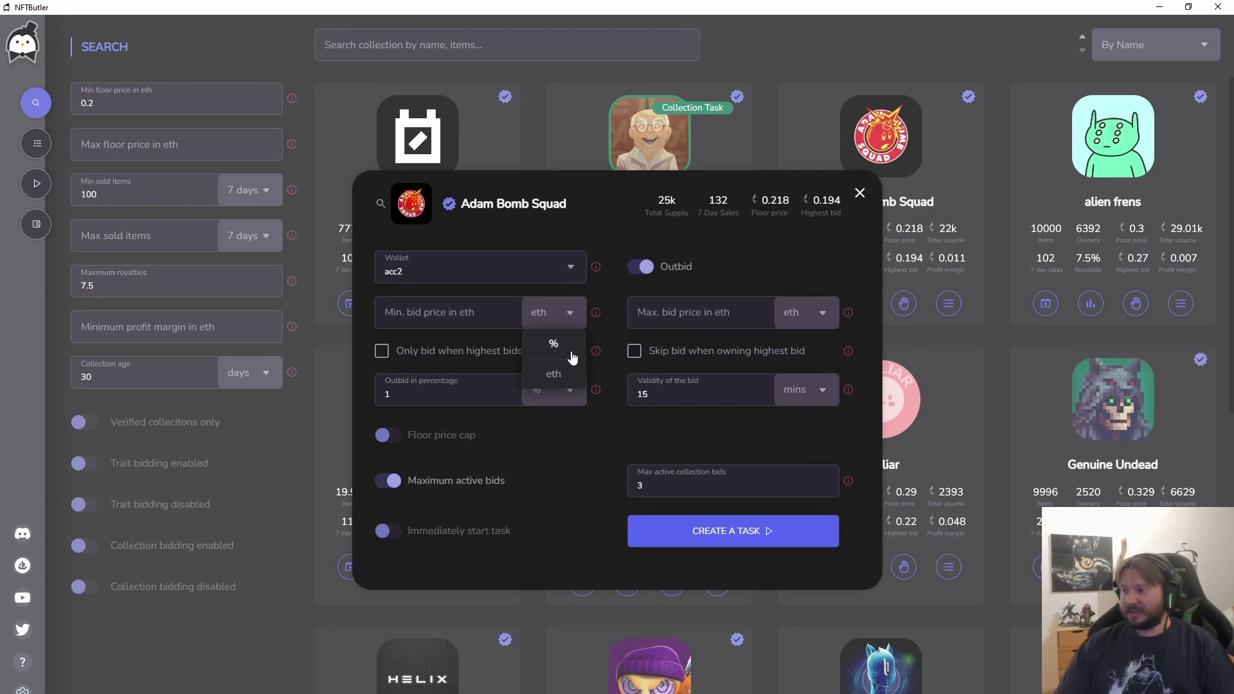
left_click(572, 347)
left_click(467, 304)
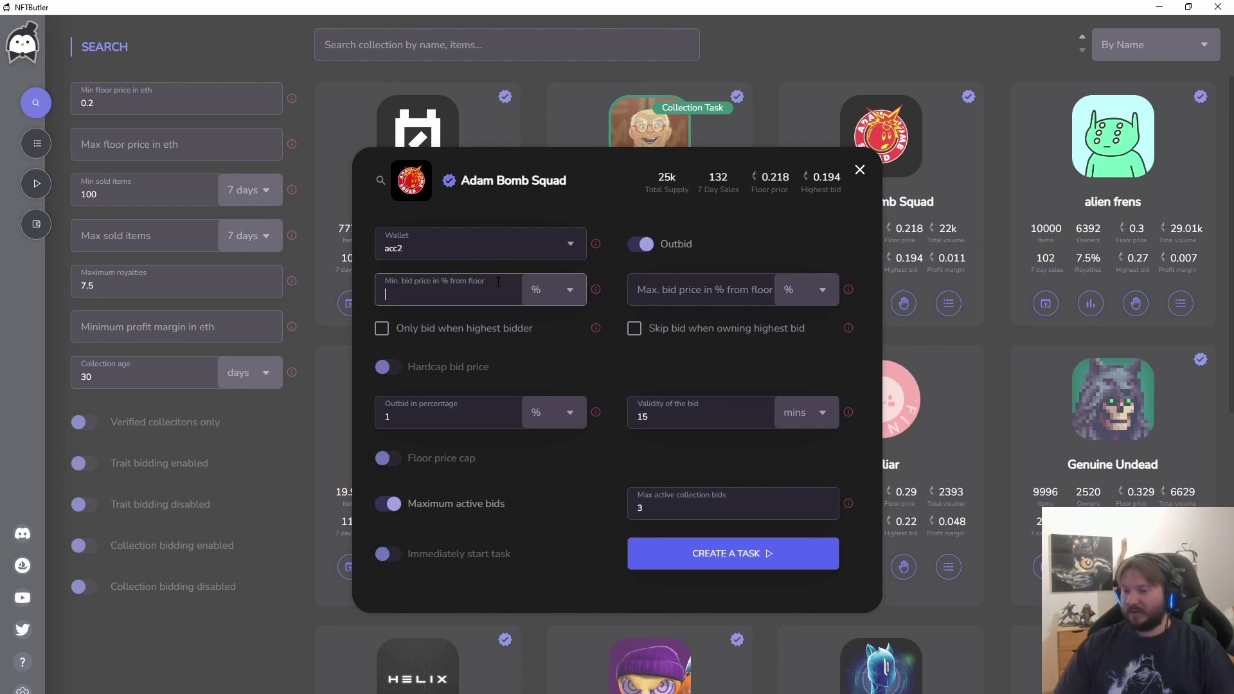
type("25")
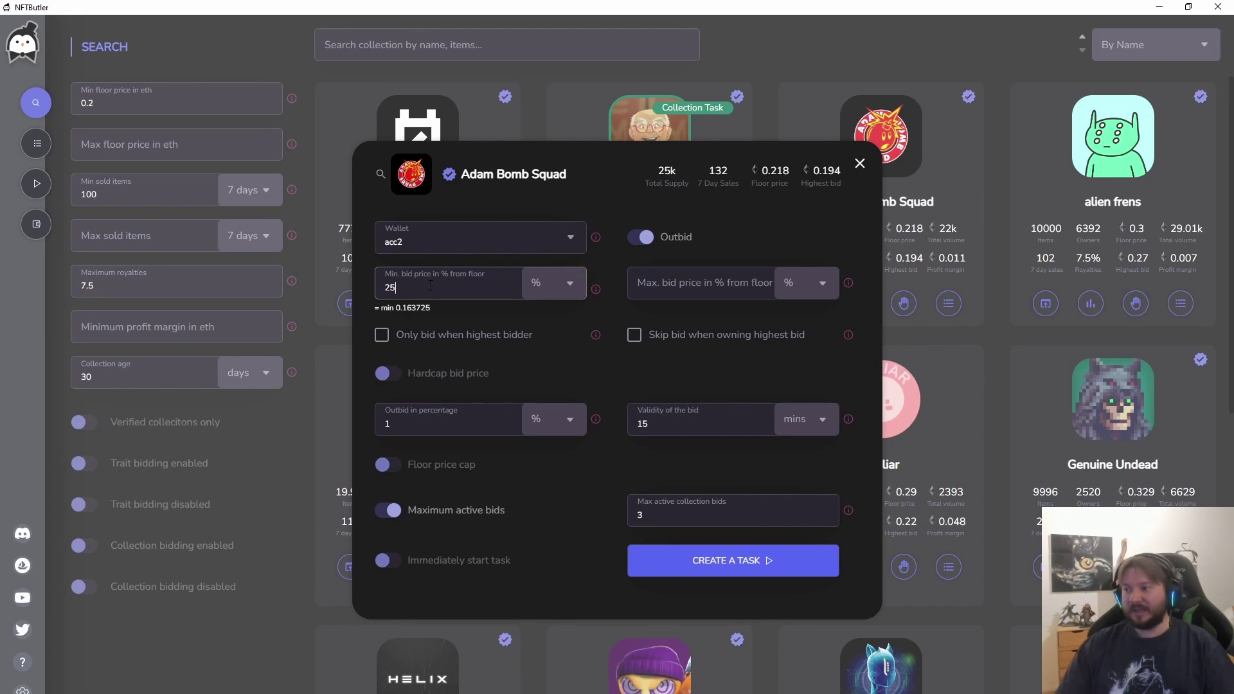
left_click(712, 275)
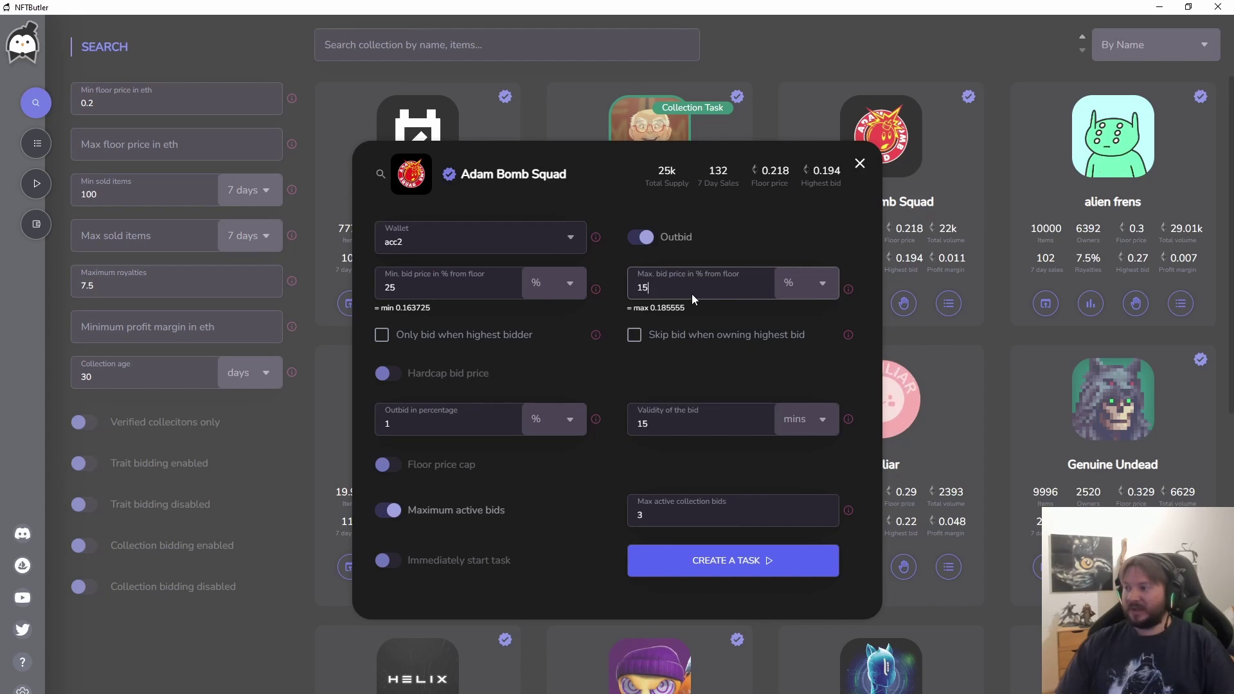
double_click(648, 287)
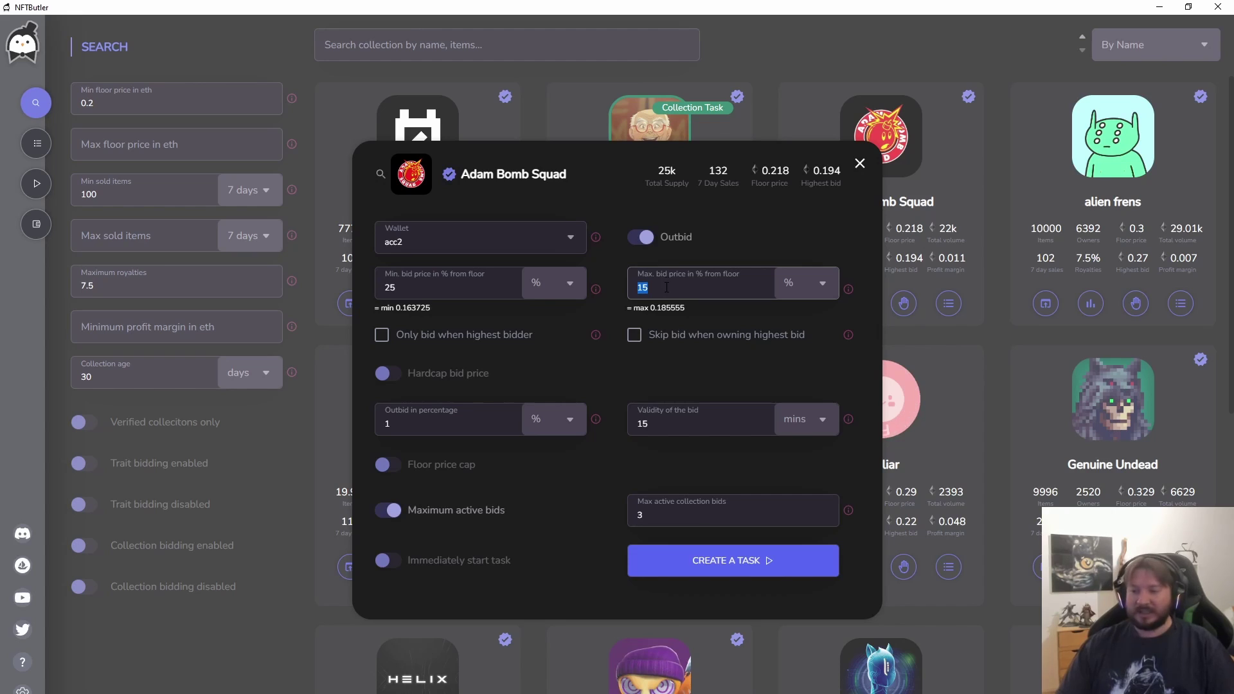
left_click(647, 289)
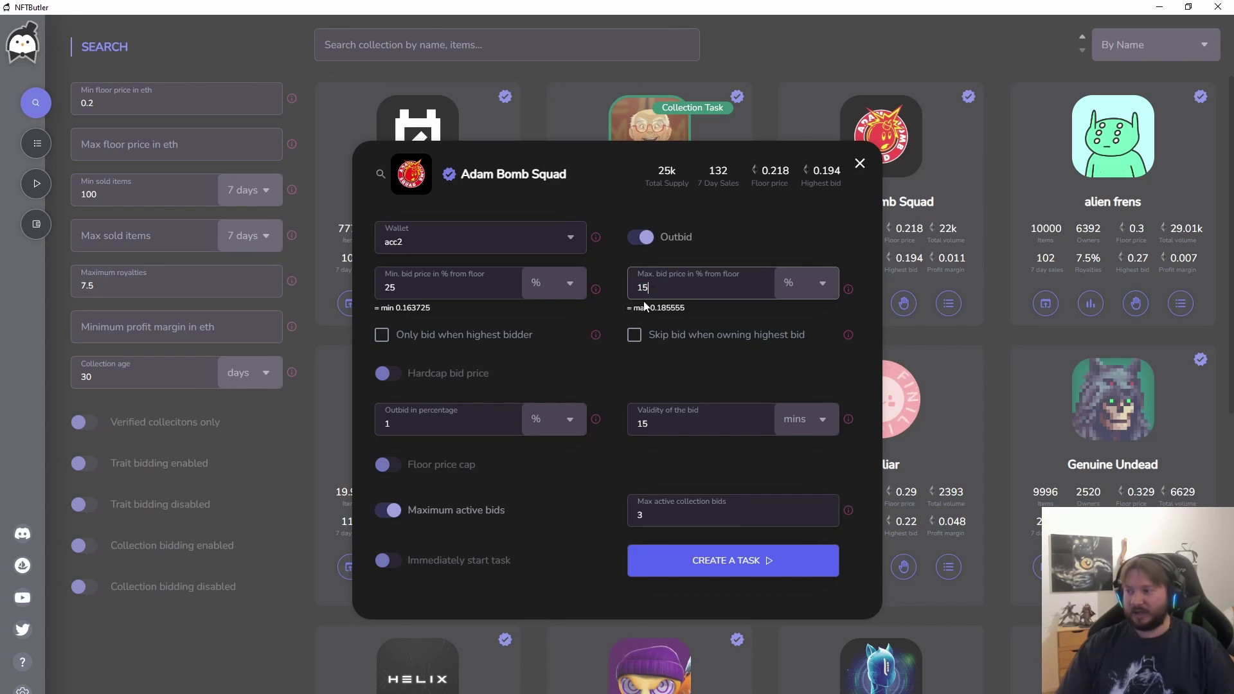
Step: Enable the hardcap bid price with a maximum of 0.2 eth and set the outbid percentage to 3
left_click(388, 377)
left_click(730, 372)
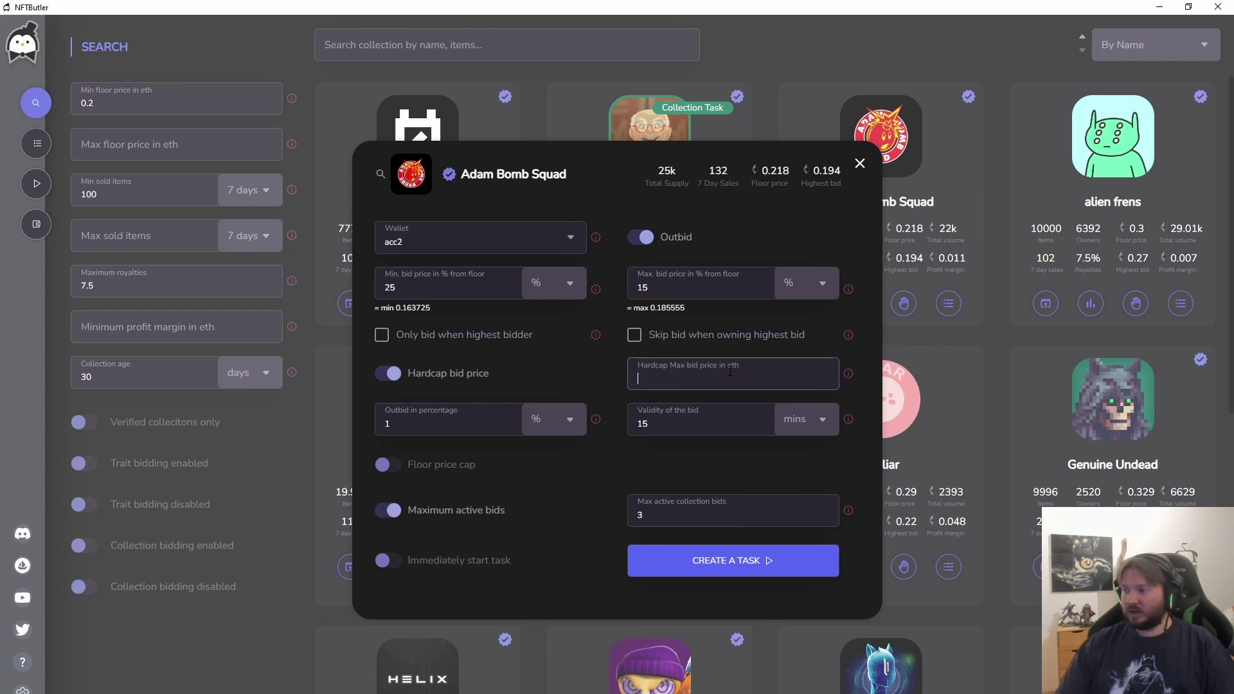
type("0.2")
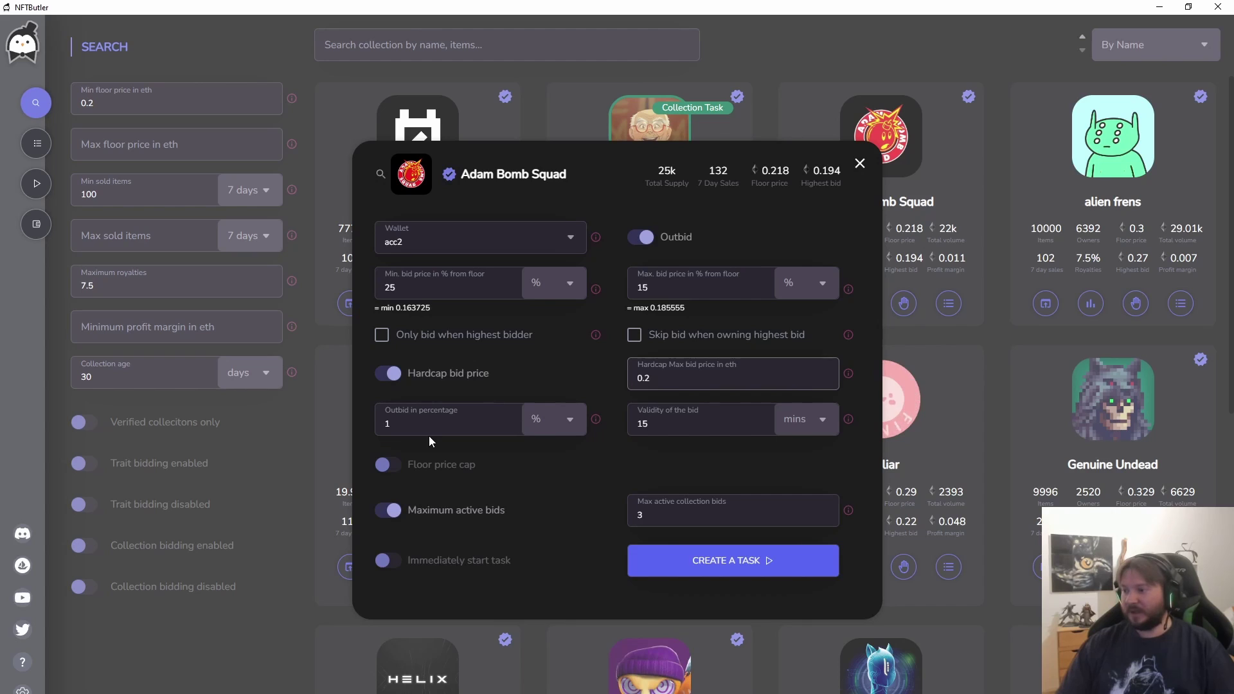
left_click_drag(411, 422, 386, 422)
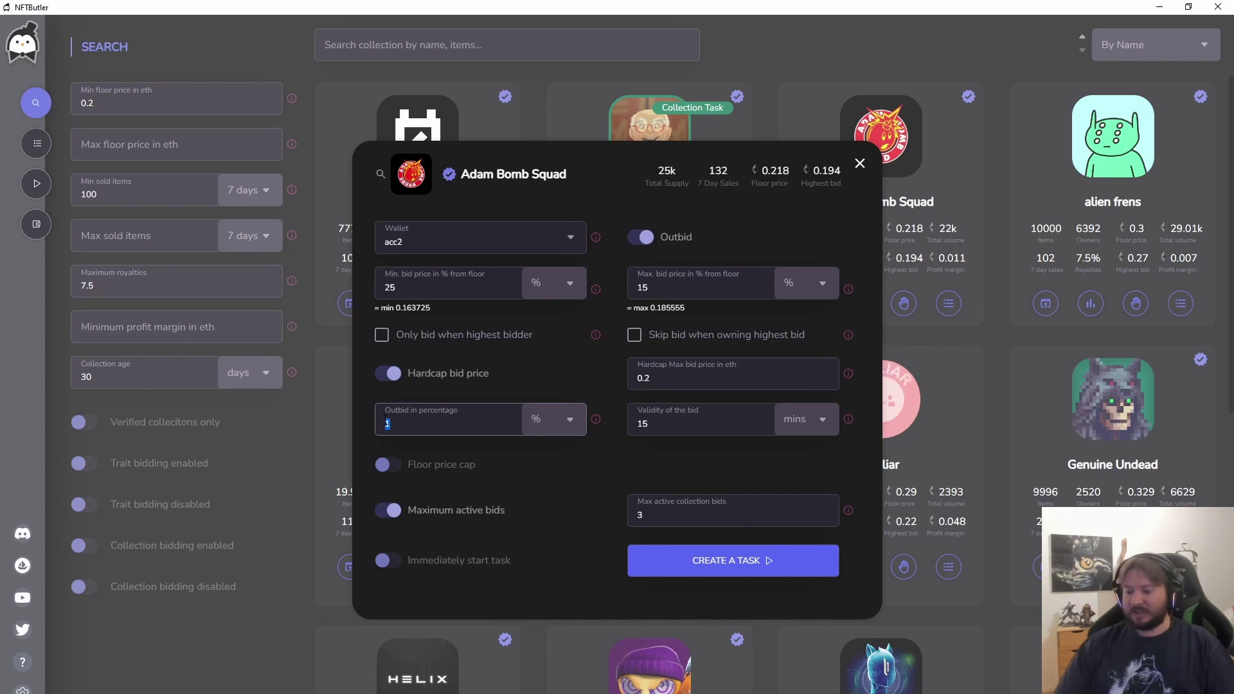
type("3")
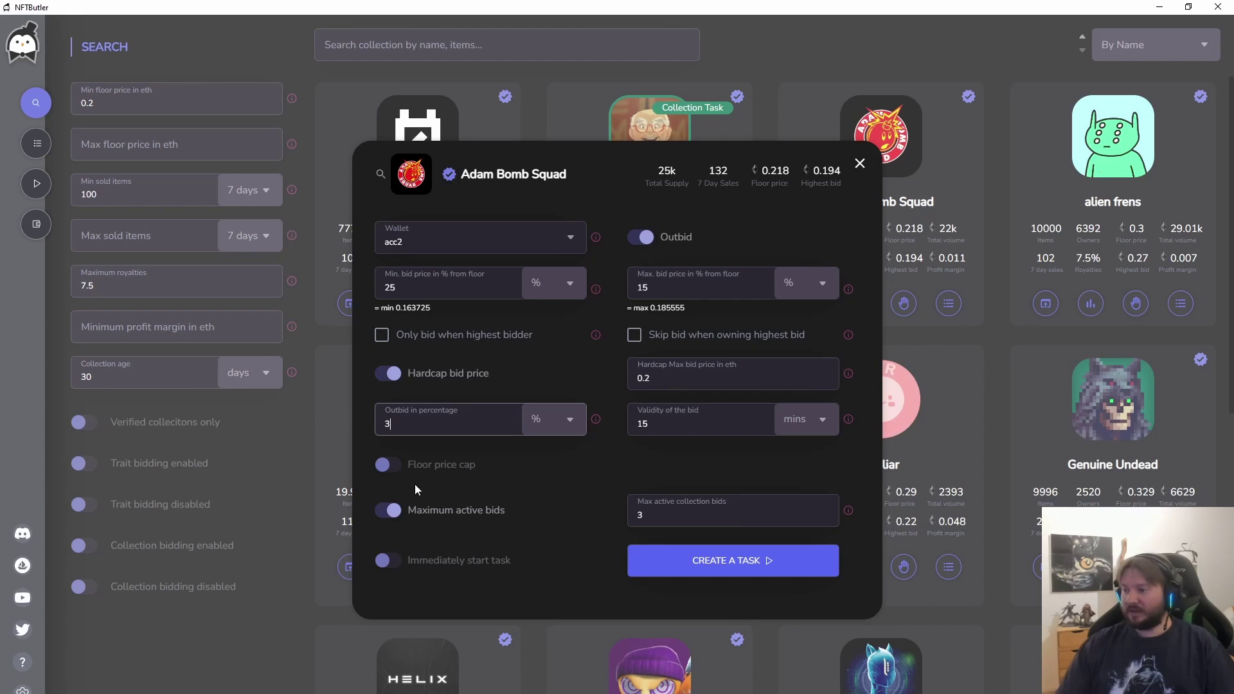
Step: Enable the floor price cap for the Adam Bomb Squad task with a range of 0.18 to 0.25
left_click(387, 465)
left_click(655, 468)
type("0.18")
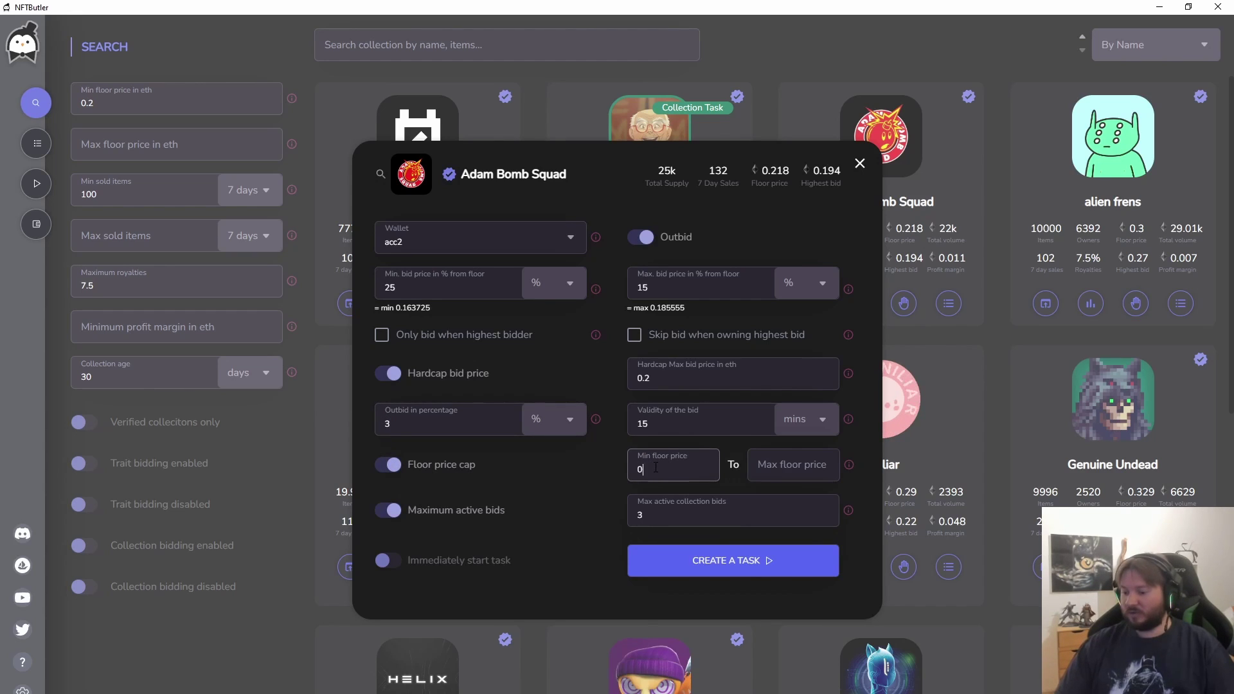
left_click(769, 466)
type("0.25")
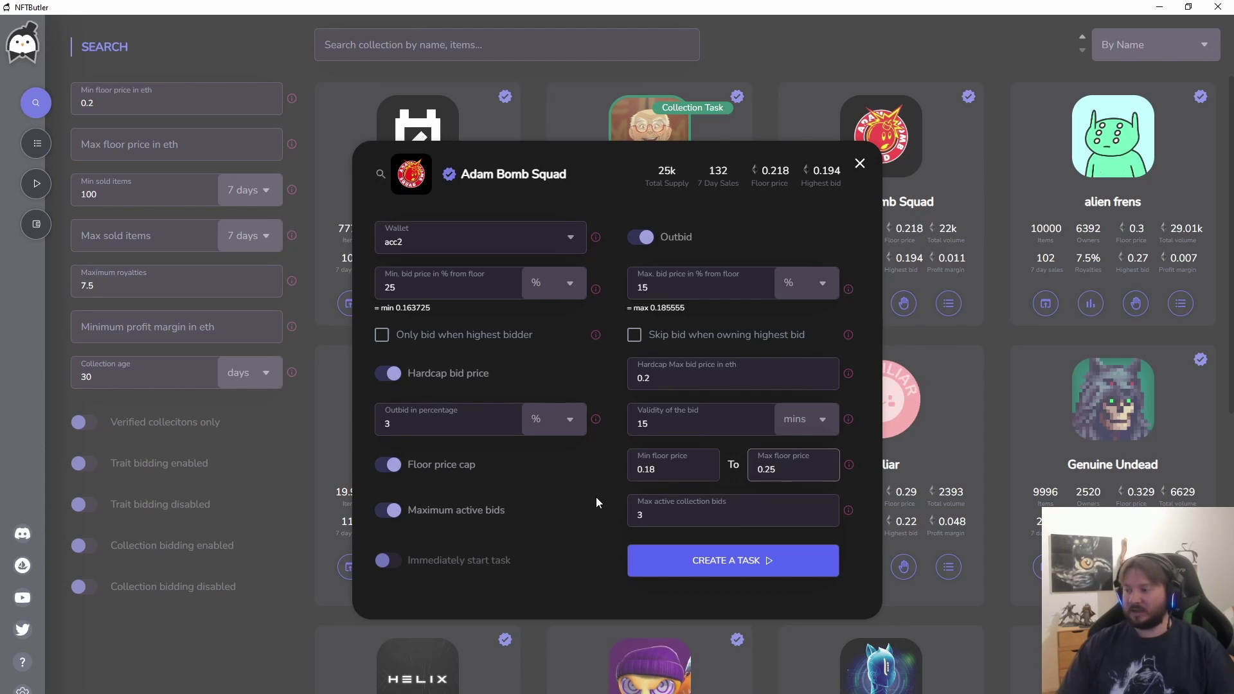
Step: Set the Adam Bomb Squad task to start immediately and create it
key("Tab")
left_click(385, 561)
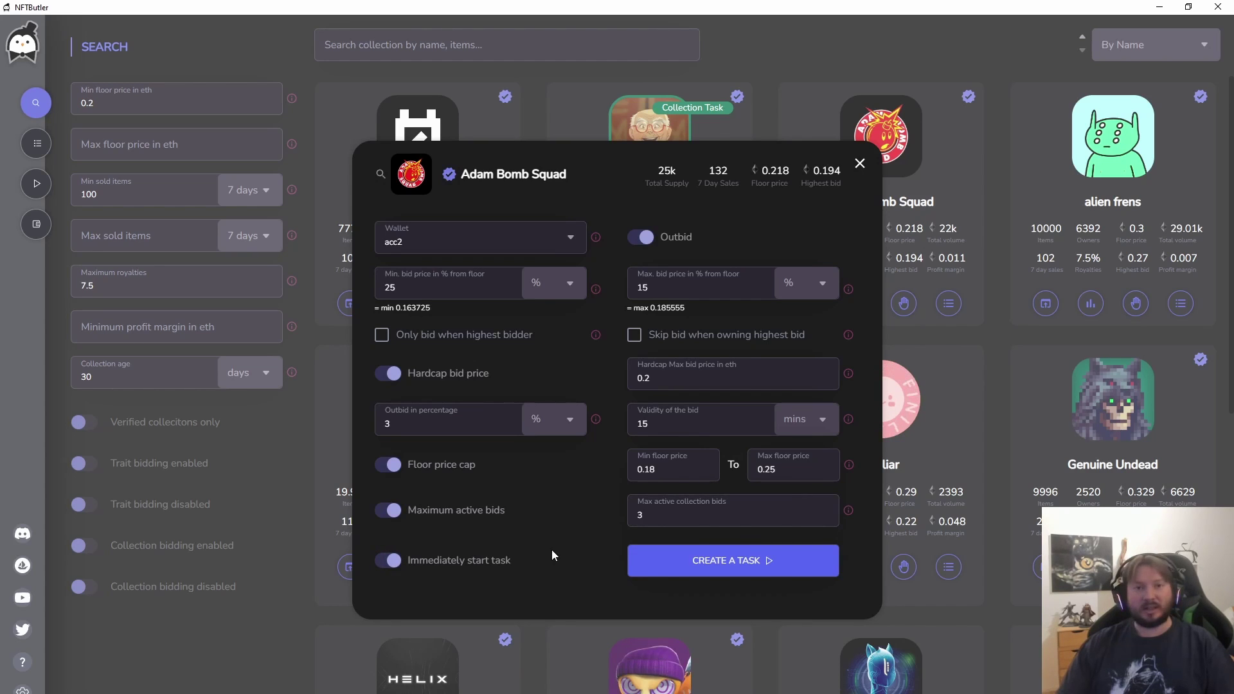
left_click(697, 569)
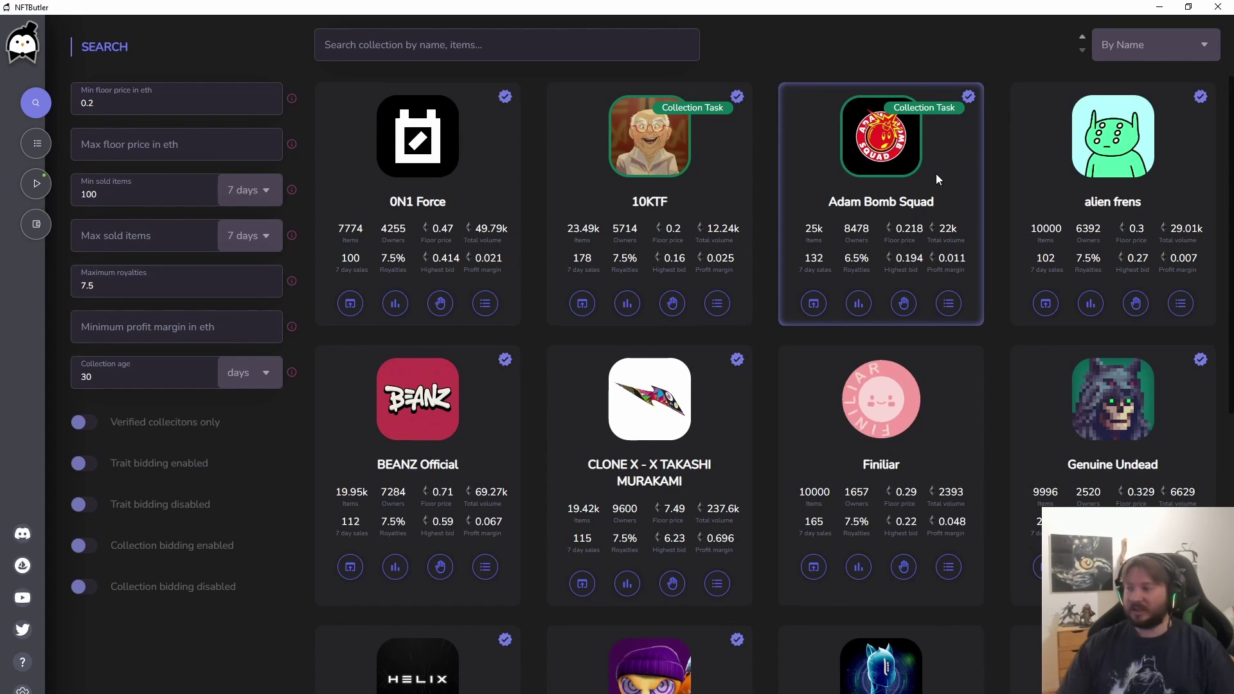
Step: Go to the collection tasks page, open the logs of the Adam Bomb Squad task, and close them
left_click(37, 184)
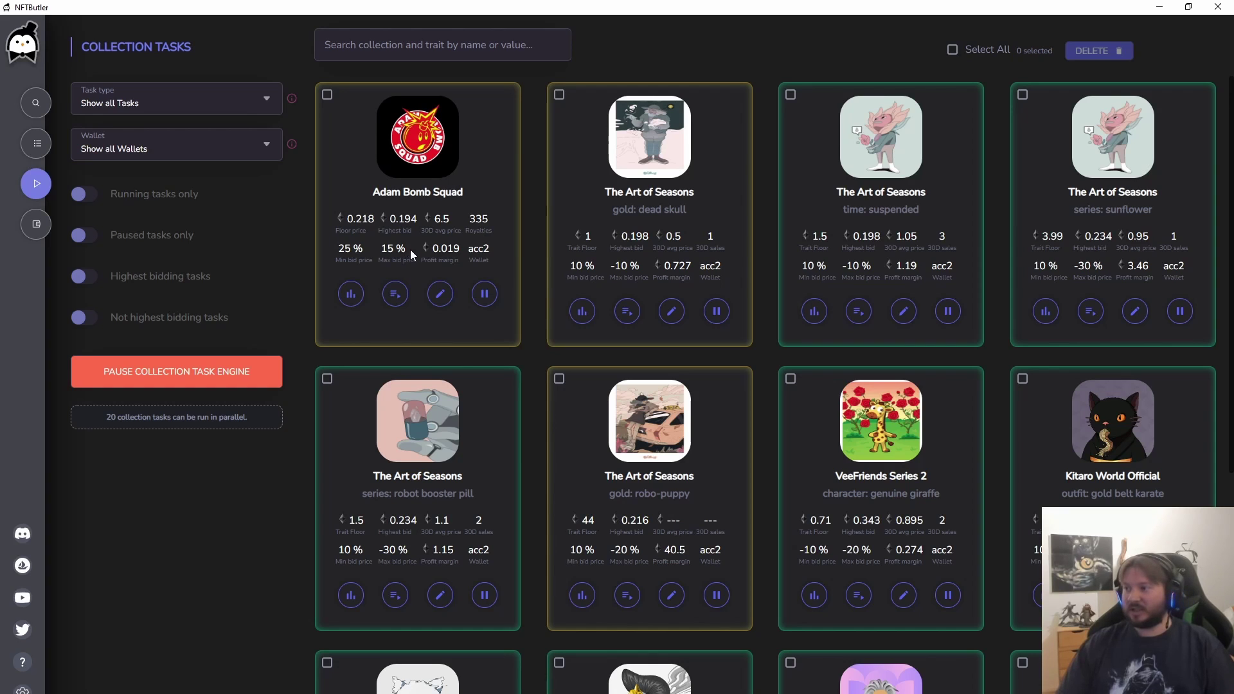
left_click(401, 293)
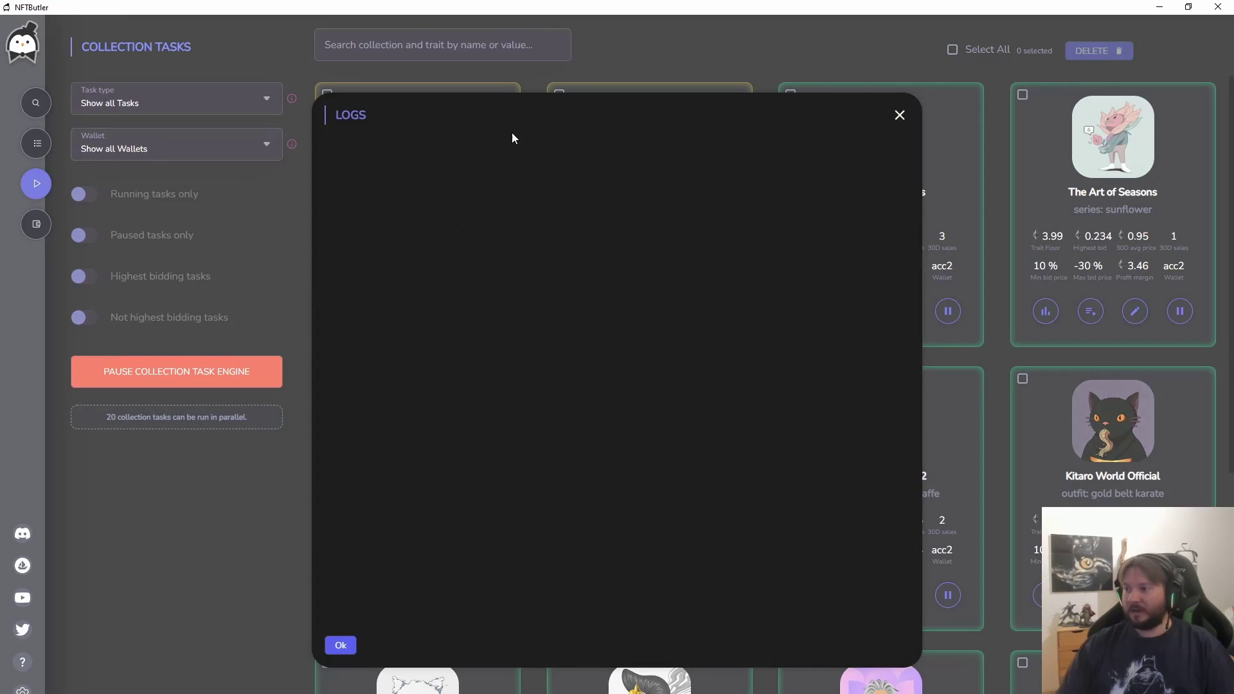
left_click(899, 115)
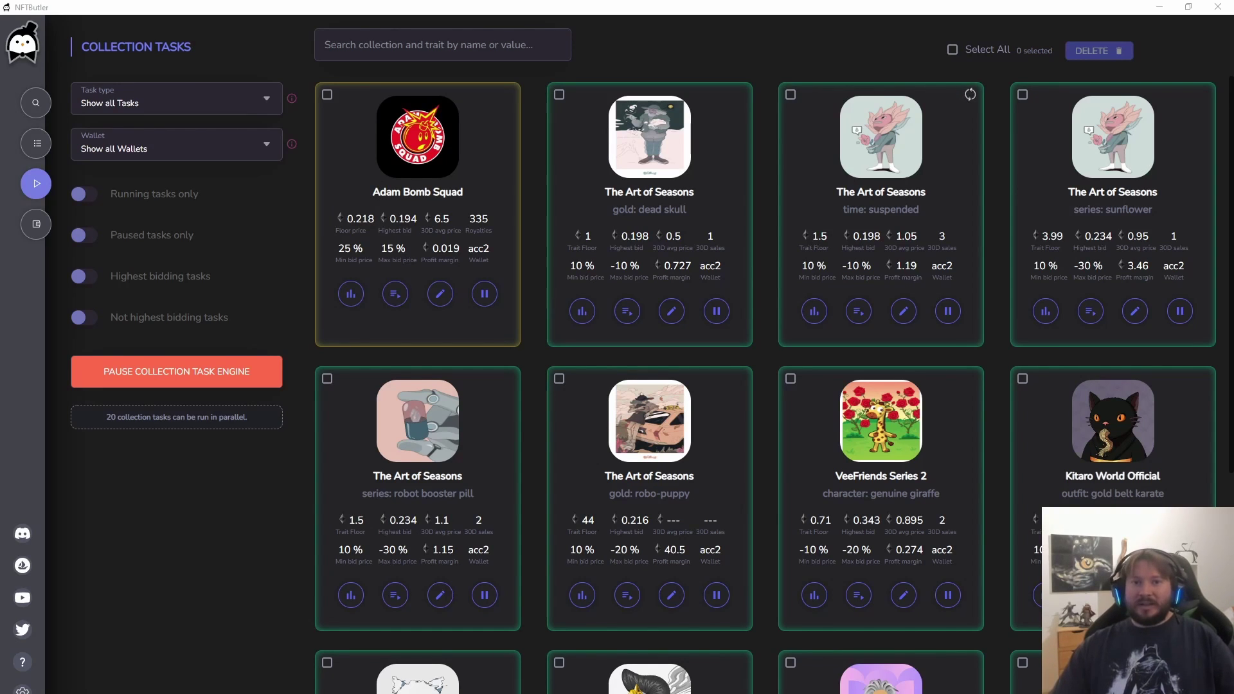
Step: Reopen the Adam Bomb Squad logs, compare the current highest bid with the maximum bidding price and offer price, and close the logs
left_click(394, 293)
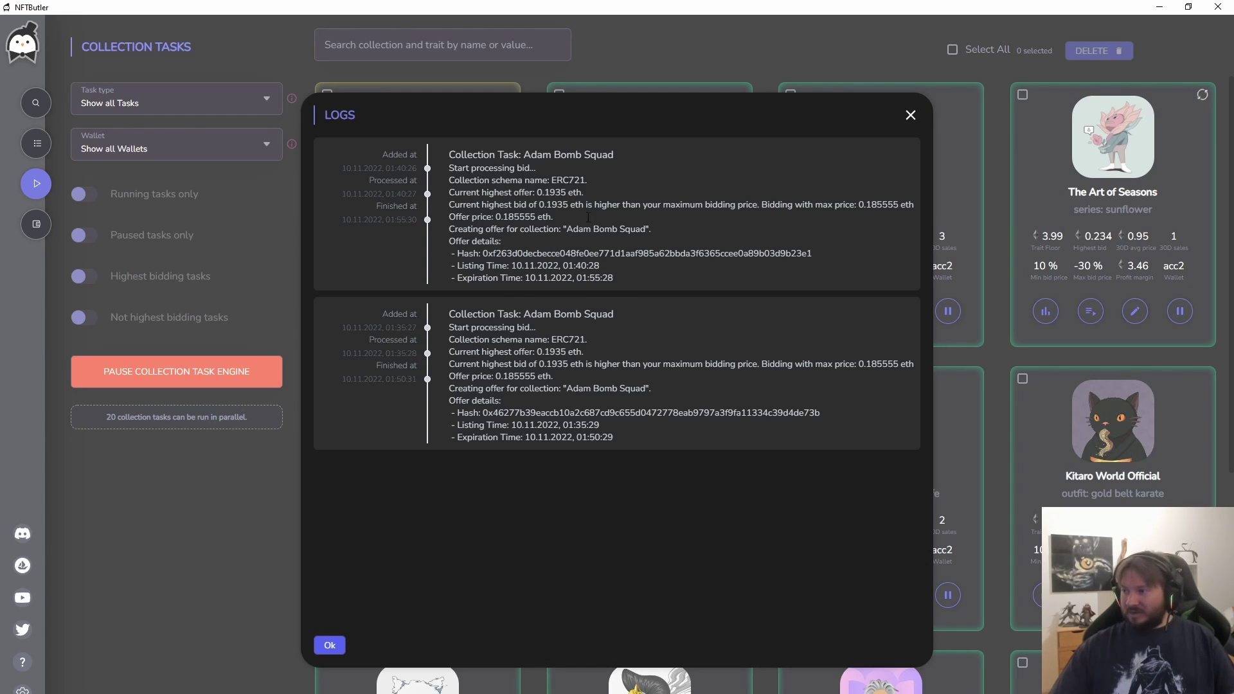
double_click(541, 204)
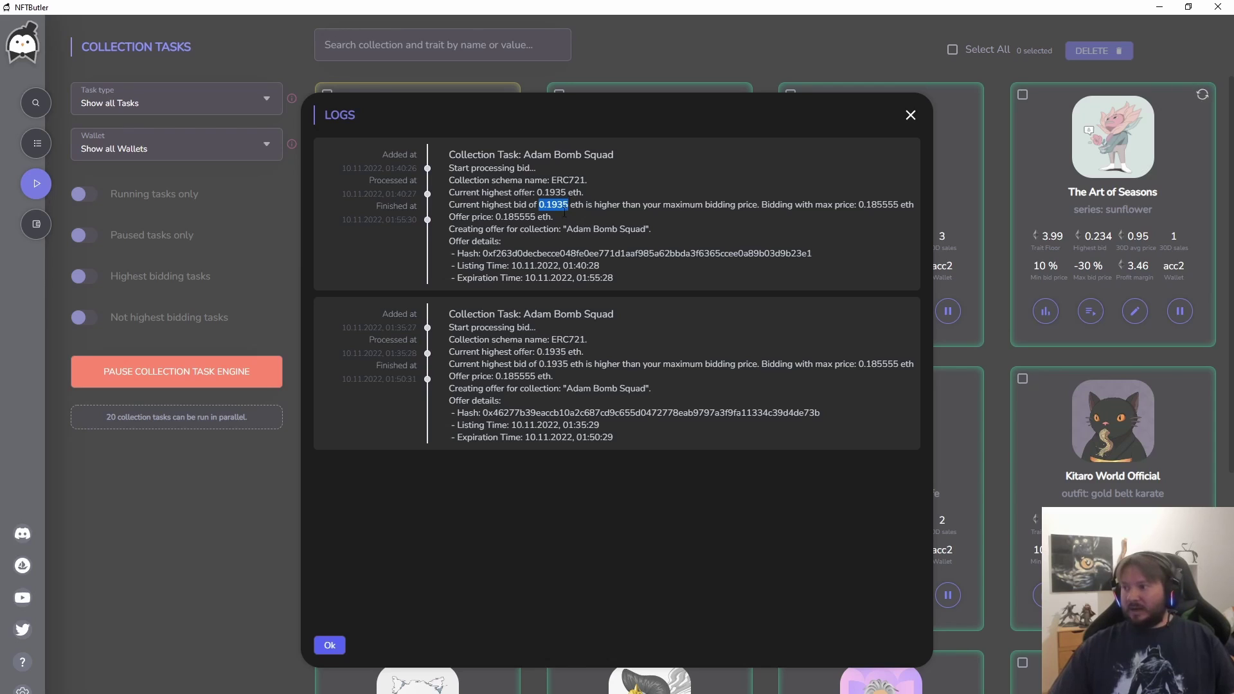
left_click_drag(859, 204, 887, 204)
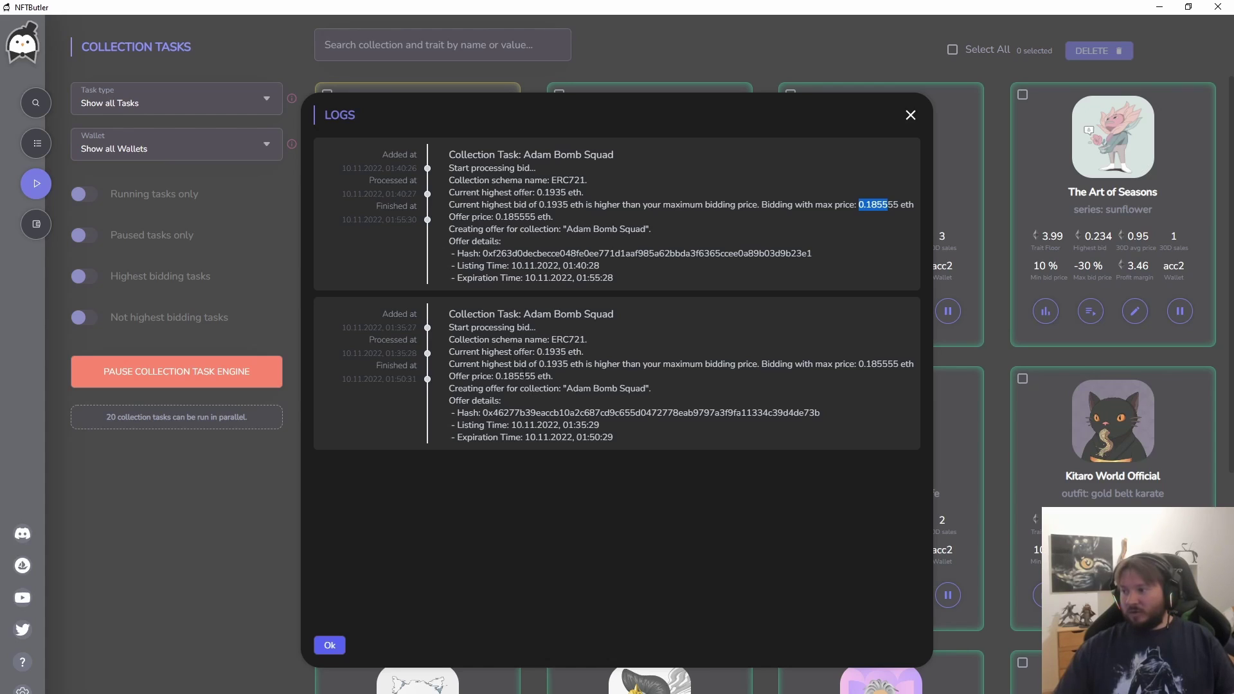
left_click_drag(496, 217, 539, 217)
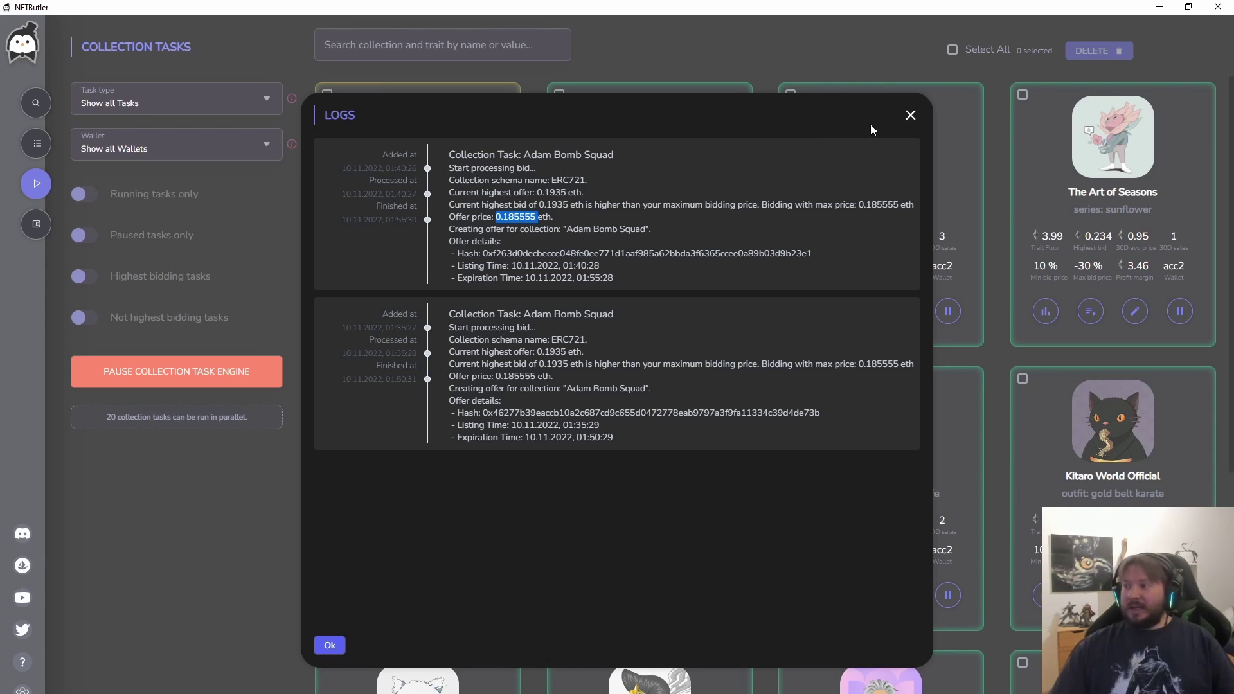
left_click(911, 115)
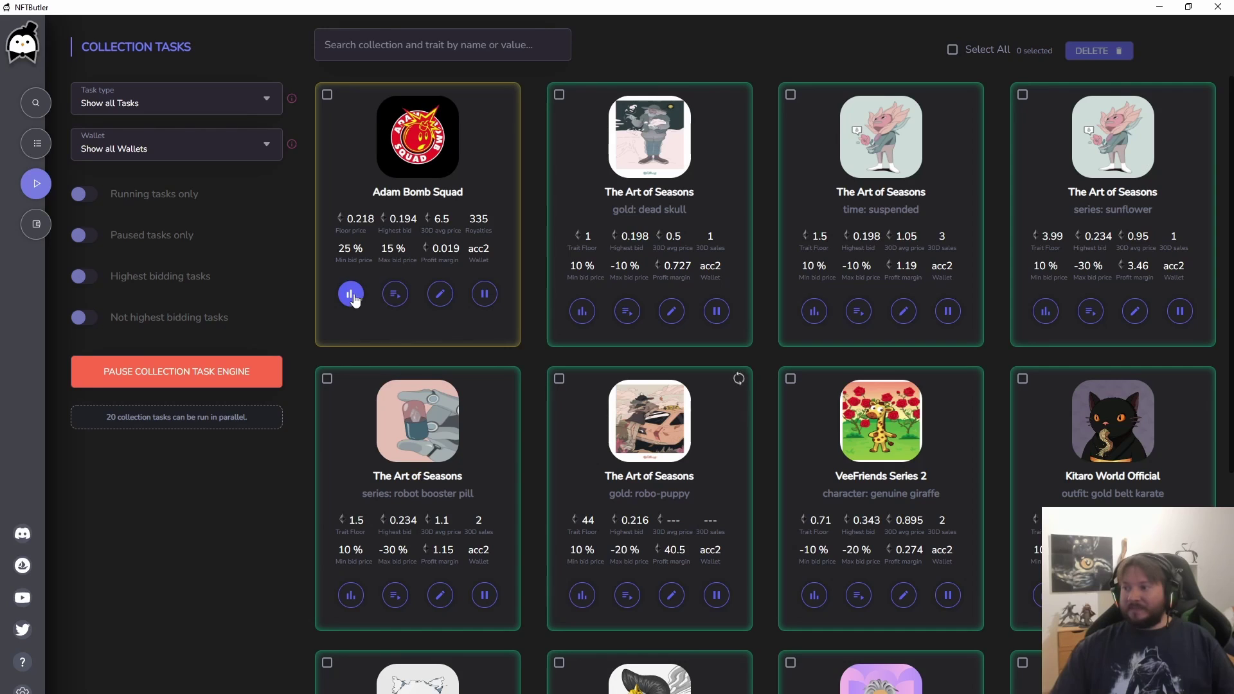
Step: Examine the floor price graph and top 5 collection bids from the Adam Bomb Squad task, and close the statistics
left_click(398, 294)
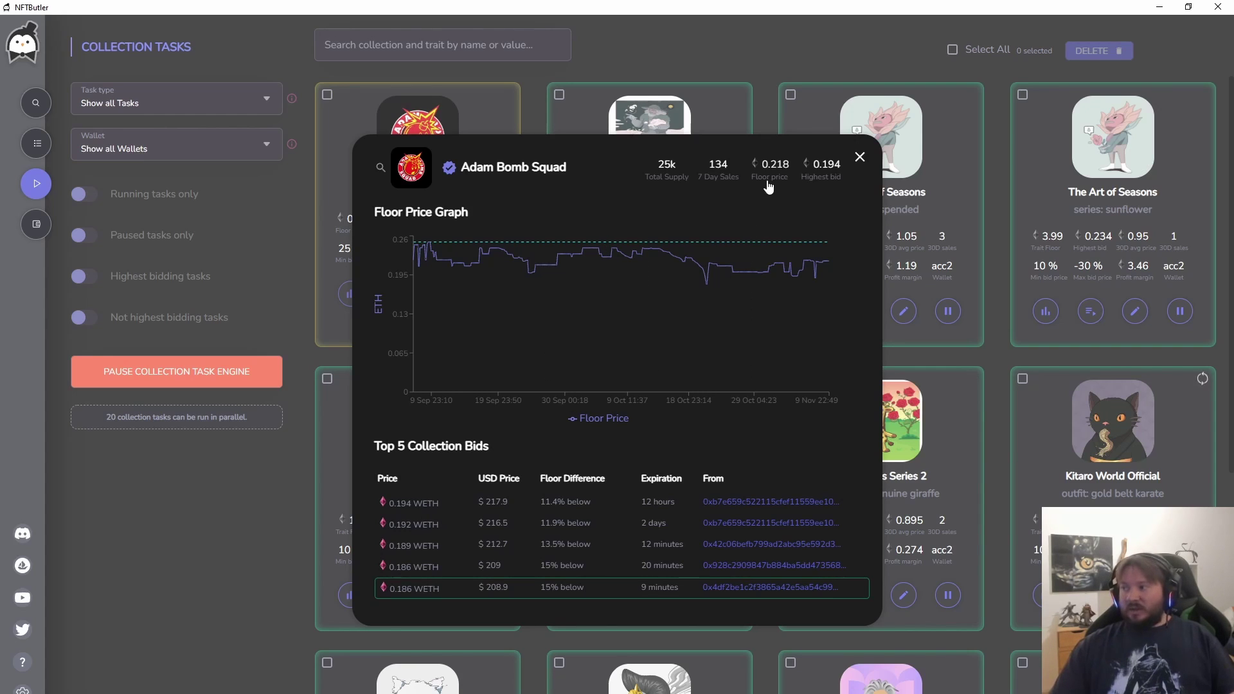
left_click_drag(403, 506, 413, 499)
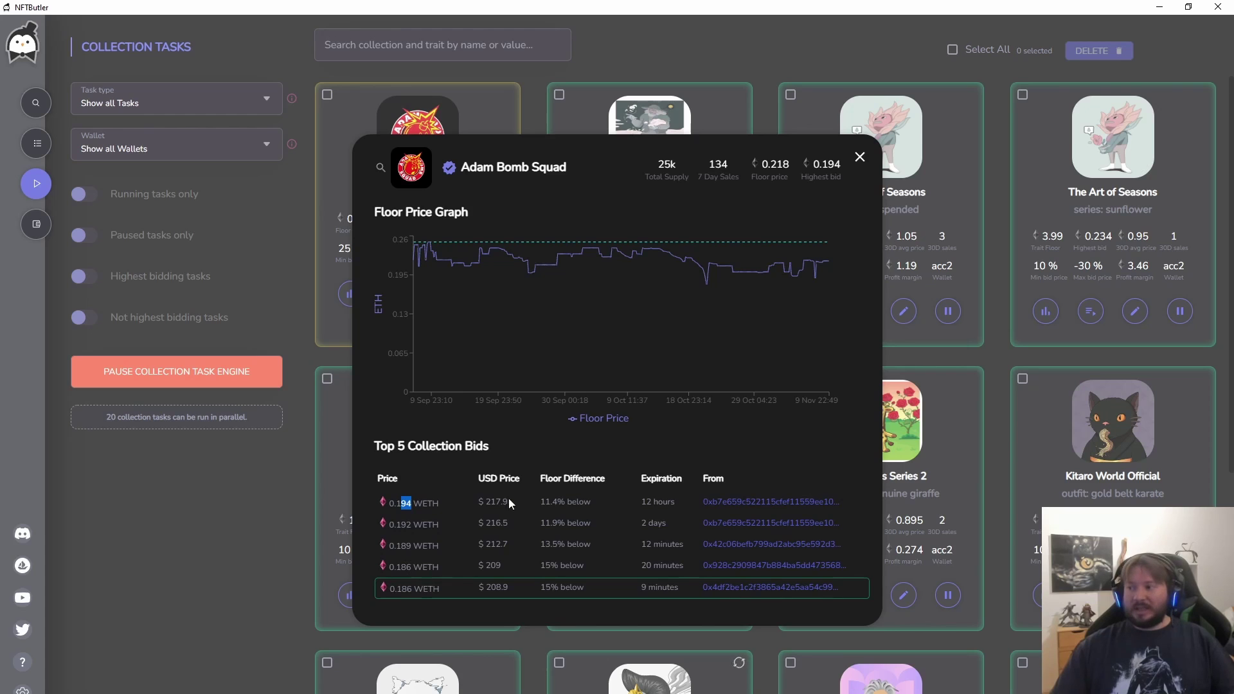
left_click(860, 157)
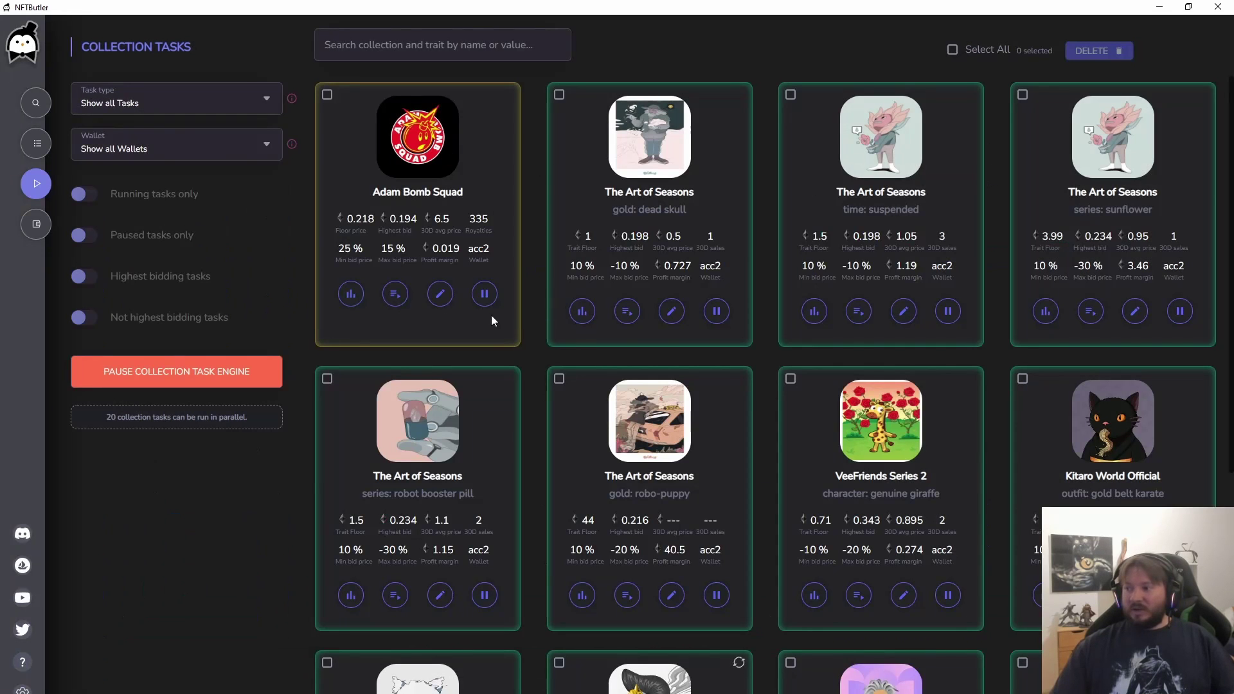
left_click(440, 294)
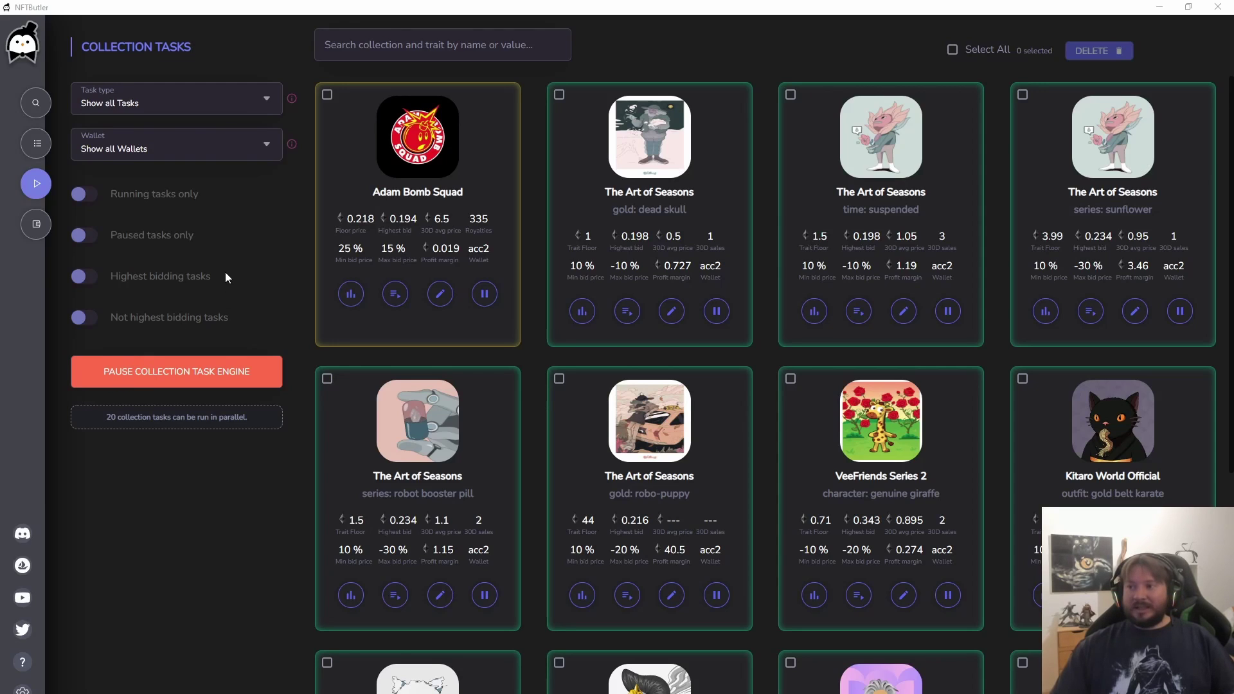
Step: Filter the collection search for a minimum floor price of 0.2 eth, at least 100 items sold in 7 days, and maximum royalties of 7.5
left_click(35, 106)
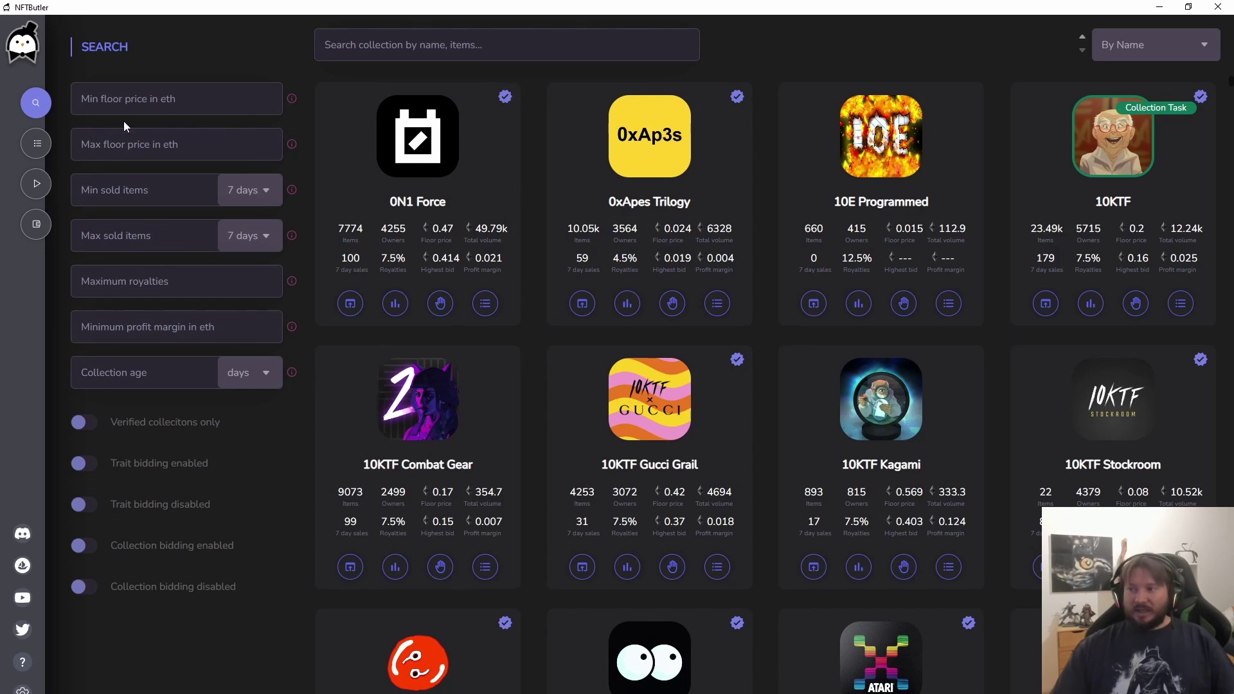
left_click(168, 103)
type("0.2")
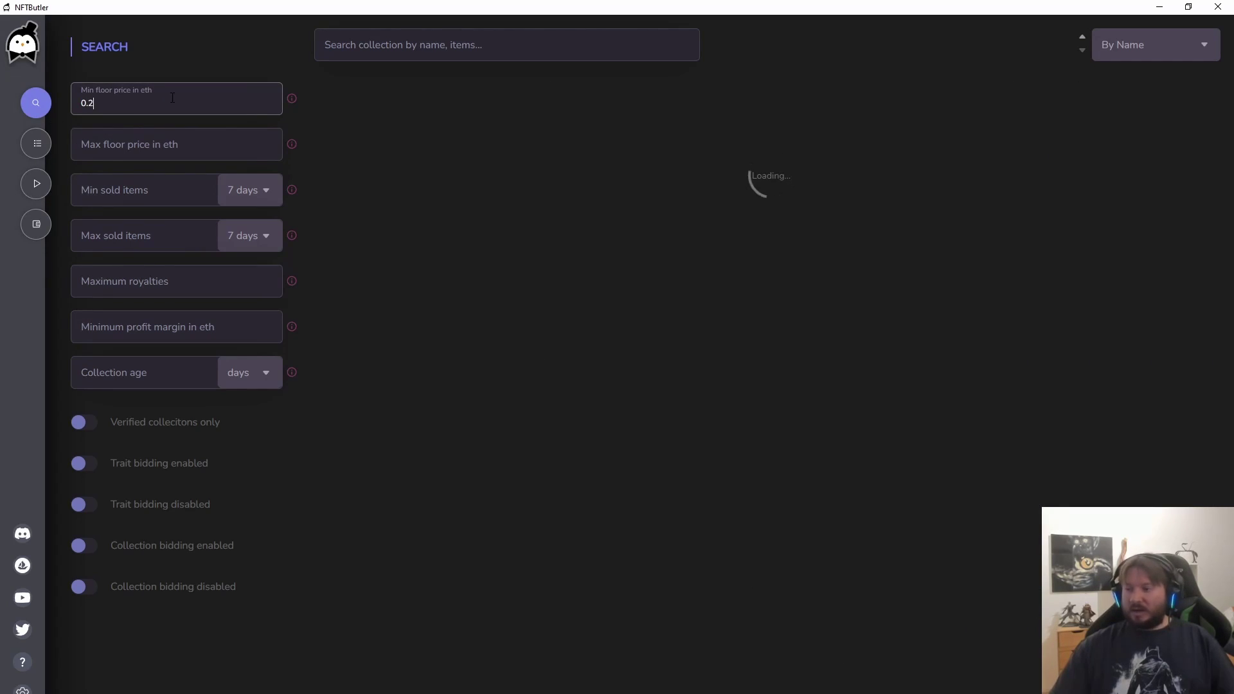
left_click(125, 191)
type("100")
left_click(158, 270)
type("7.5")
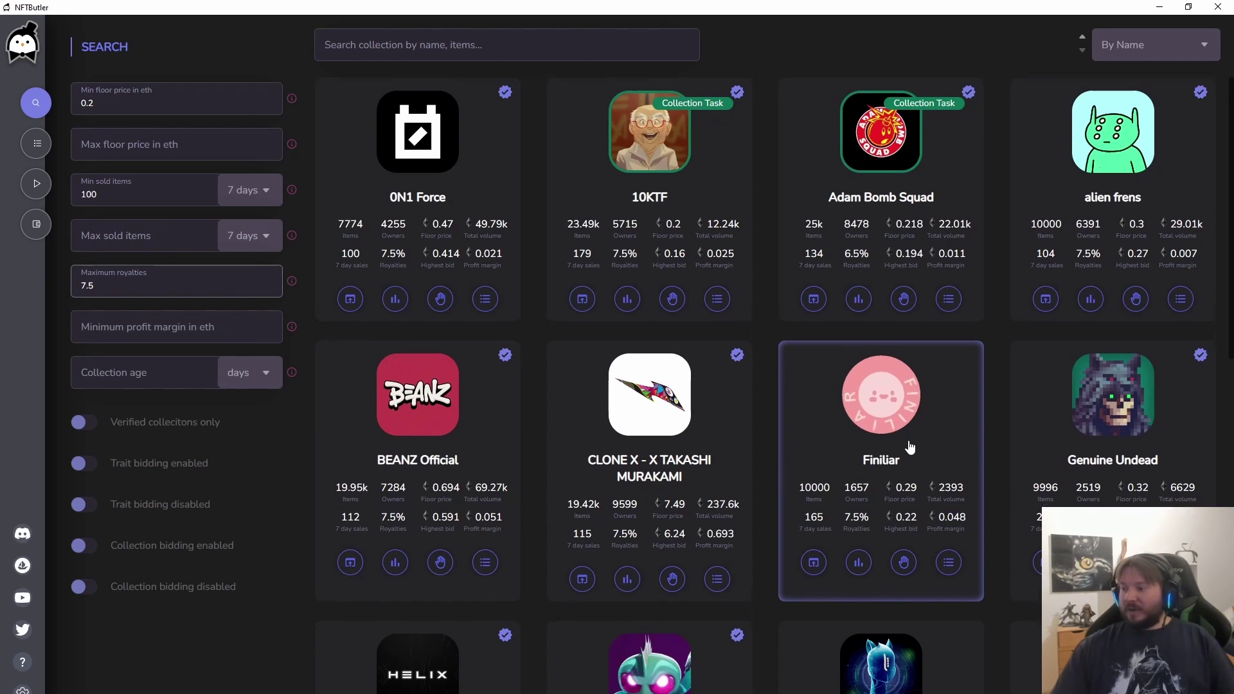
Step: Open the traits of Impostors Genesis Aliens and examine the legendary trait's item count and floor price
scroll(910, 445, "down", 4)
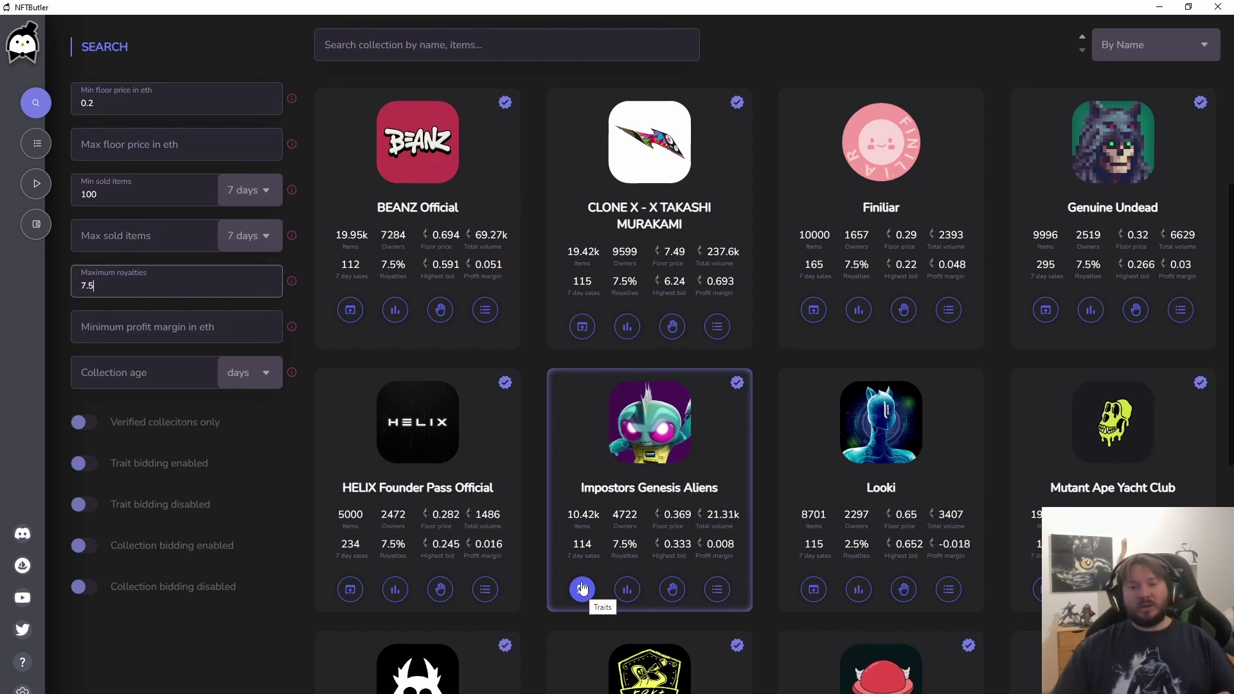
left_click(583, 589)
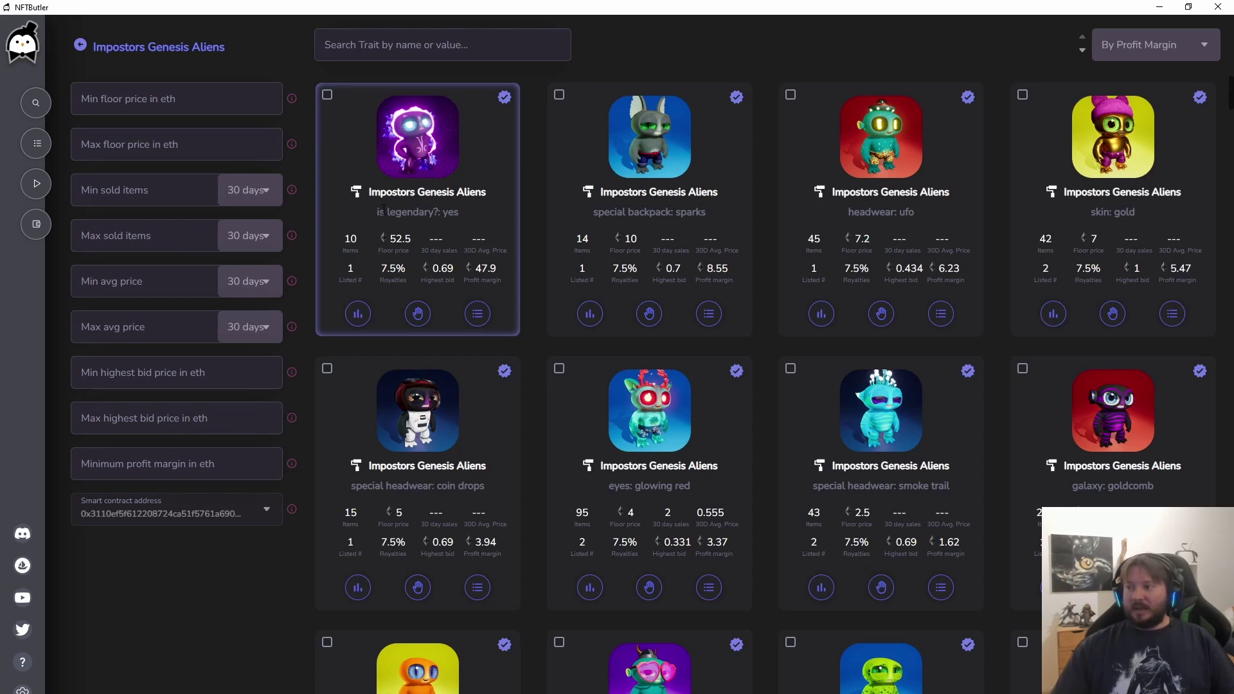
left_click_drag(379, 207, 512, 214)
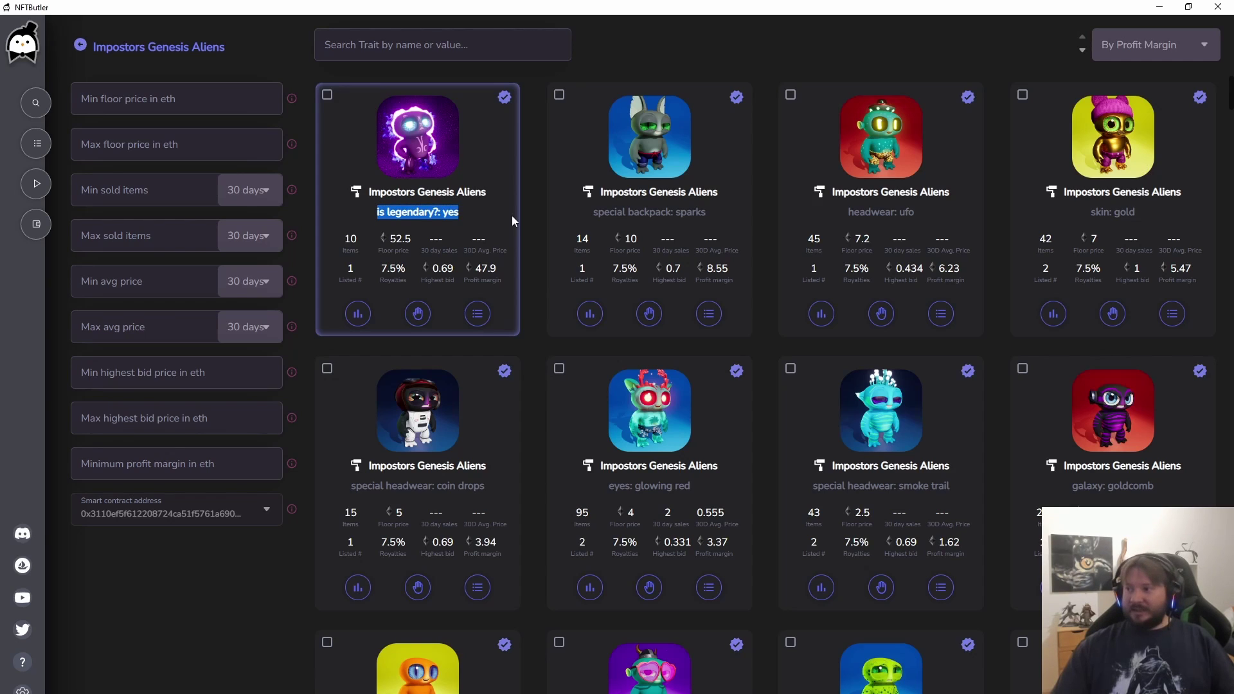
left_click(467, 215)
left_click_drag(361, 240, 343, 234)
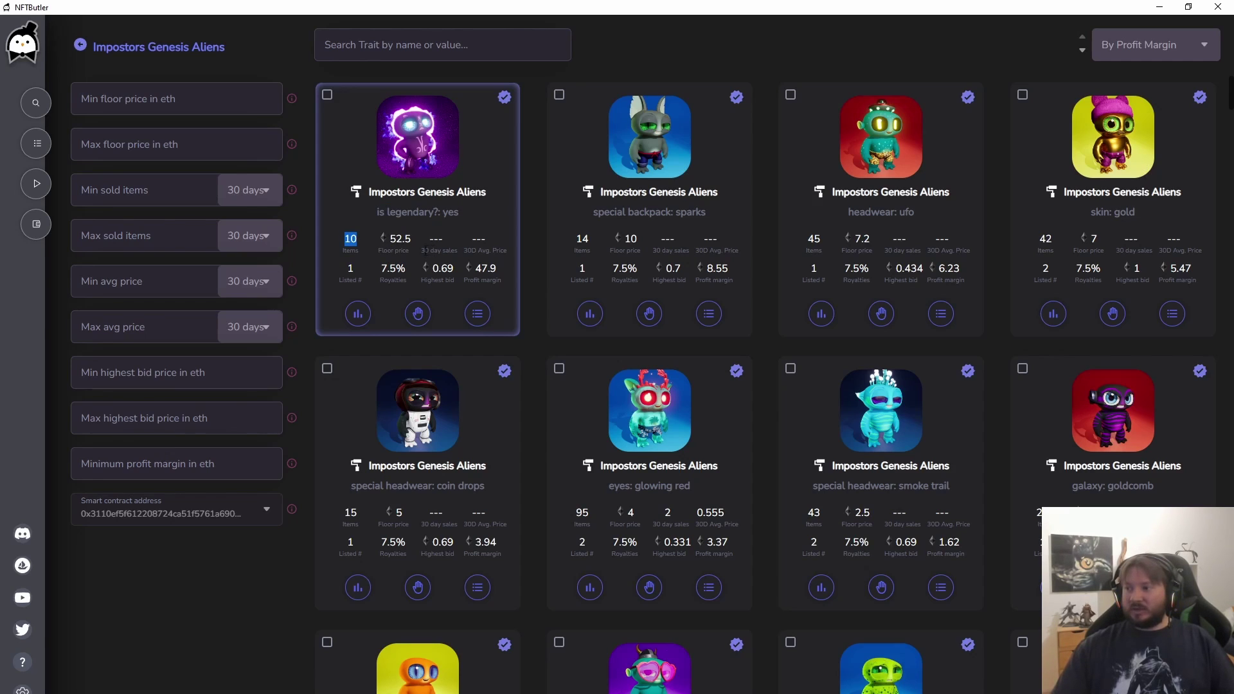
left_click_drag(419, 238, 390, 241)
left_click(492, 218)
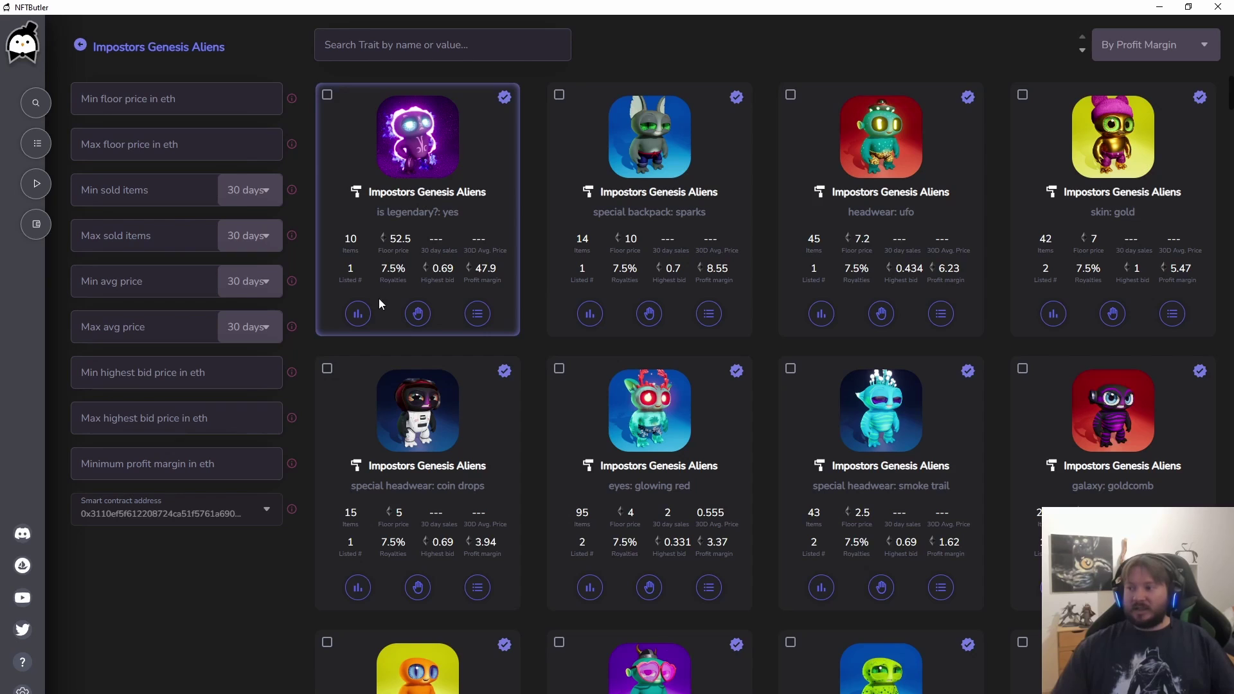
Step: Examine the legendary trait's floor price graph, top trait bids, last sales events and top listings, and close the statistics
left_click(358, 313)
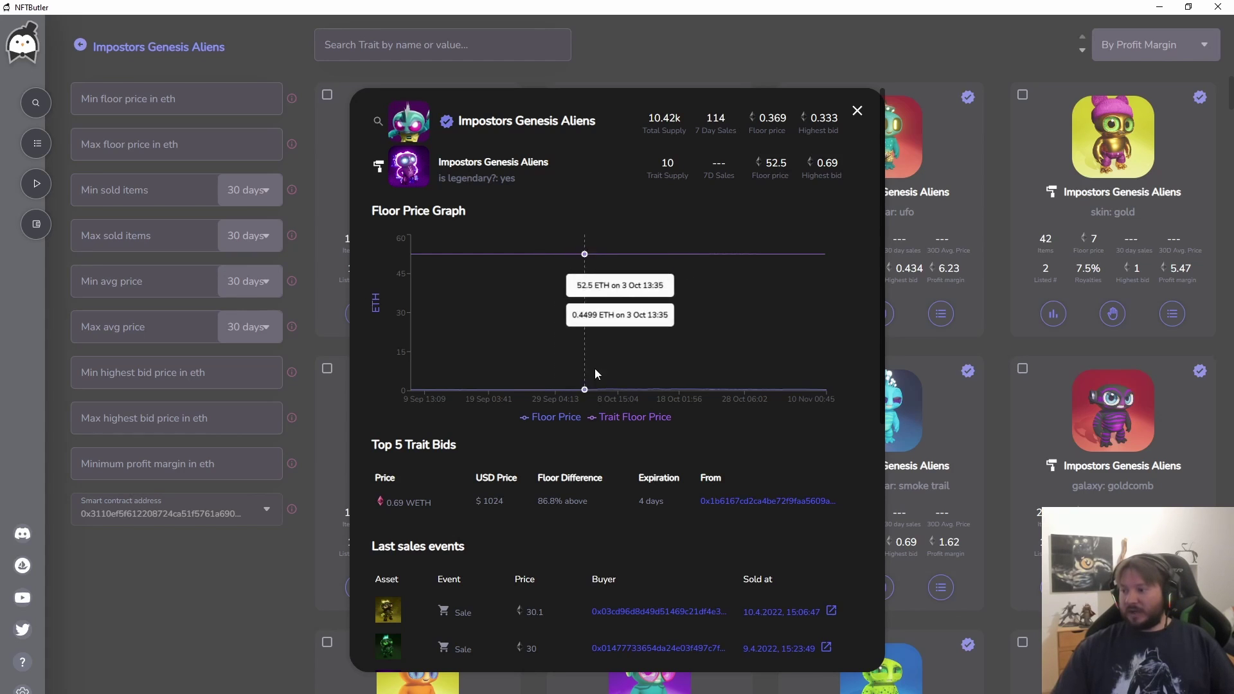
scroll(596, 368, "down", 4)
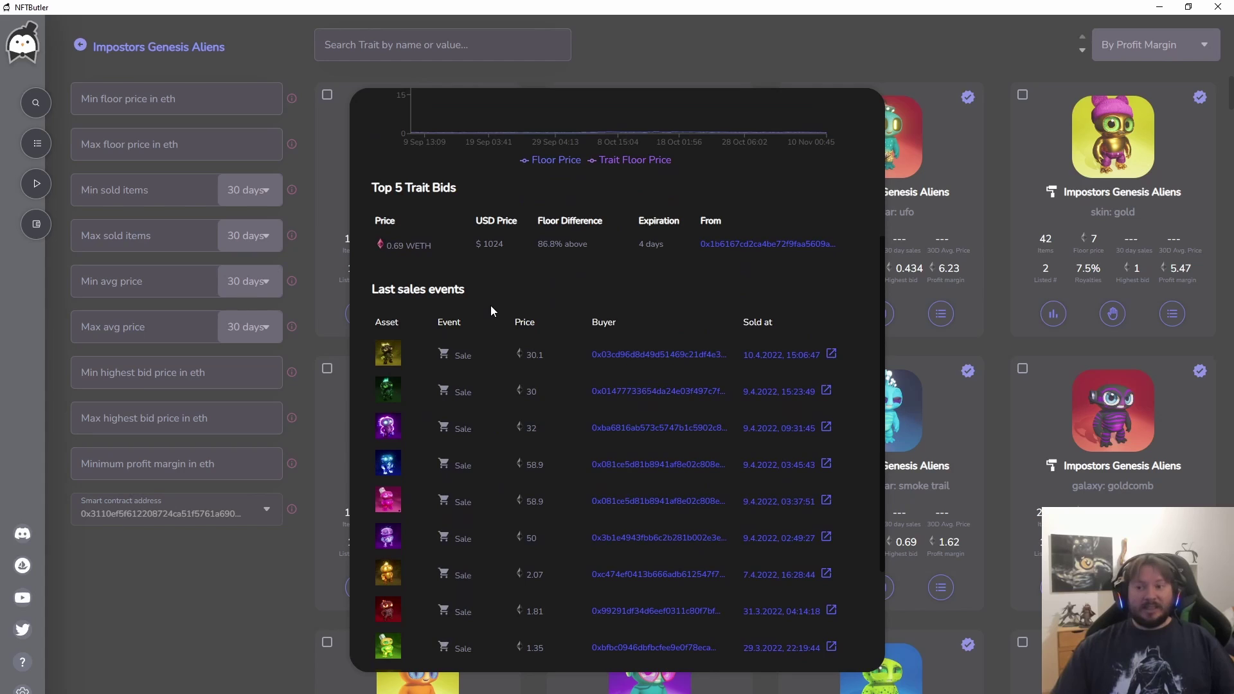
scroll(536, 352, "down", 1)
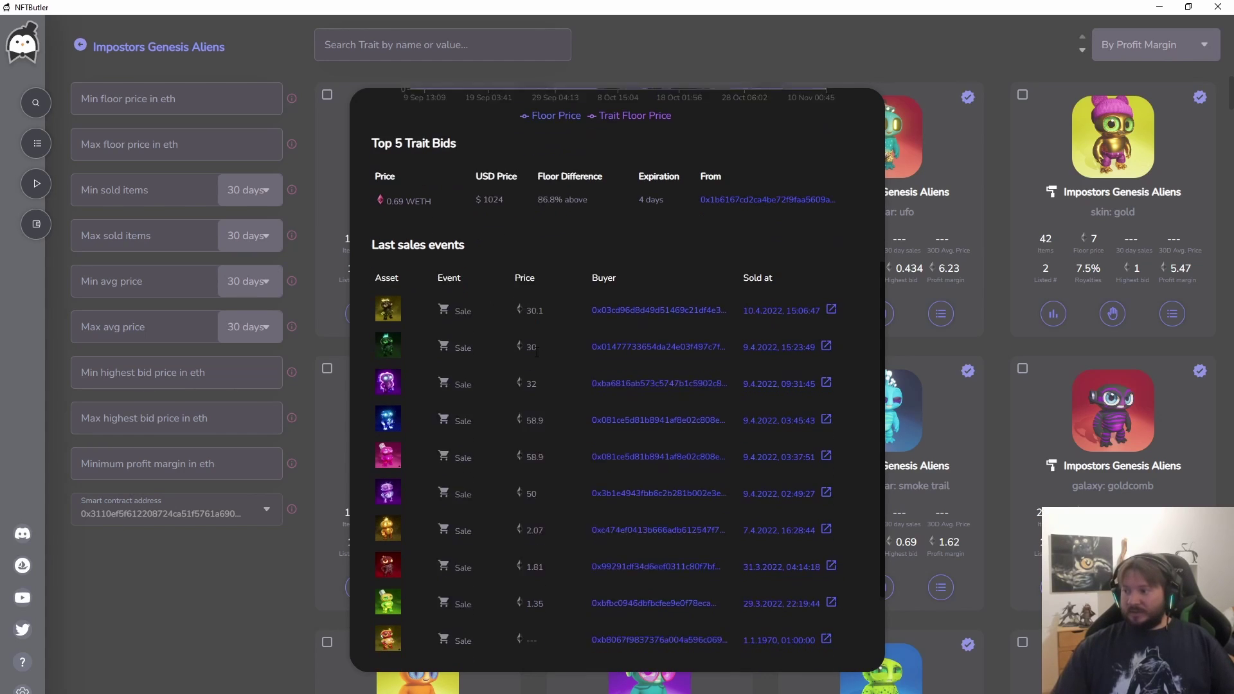
scroll(539, 347, "down", 1)
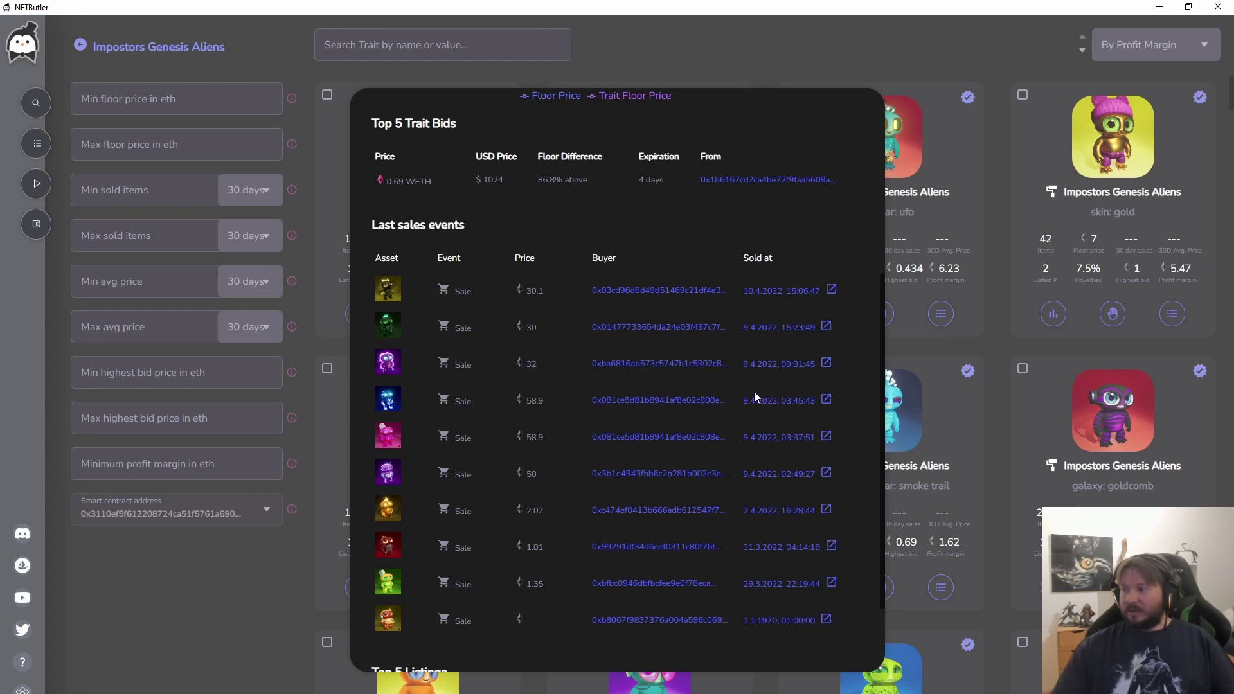
scroll(764, 388, "up", 1)
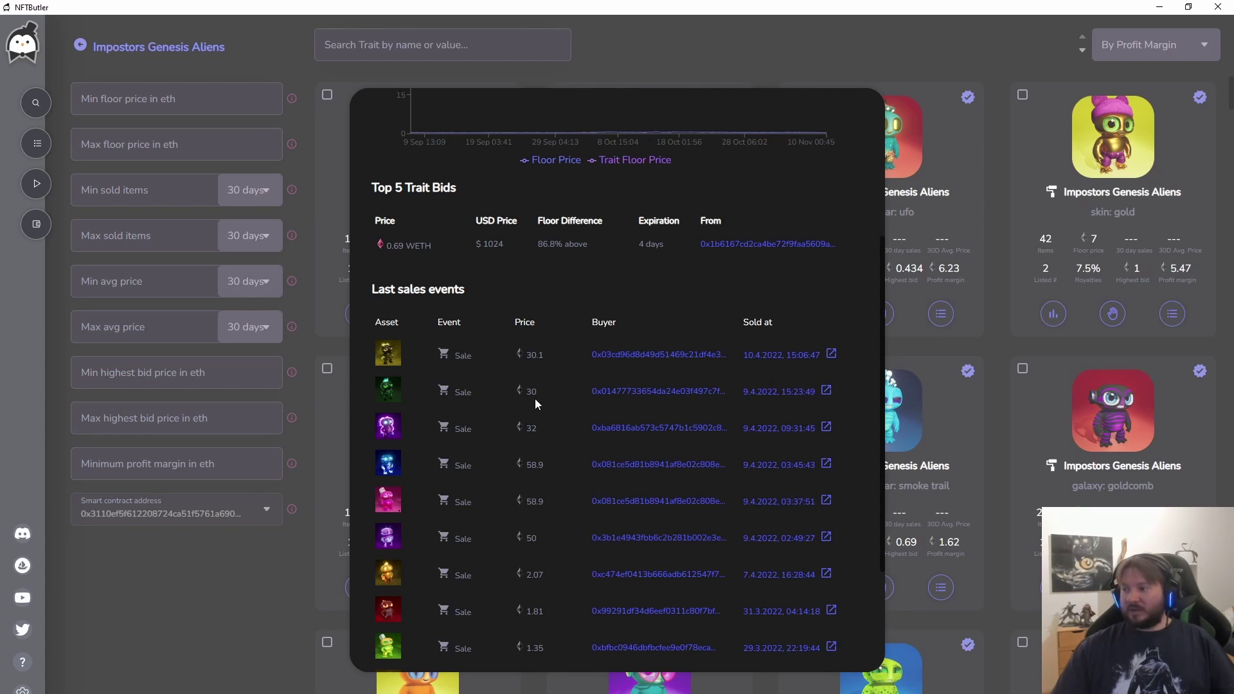
scroll(541, 474, "down", 2)
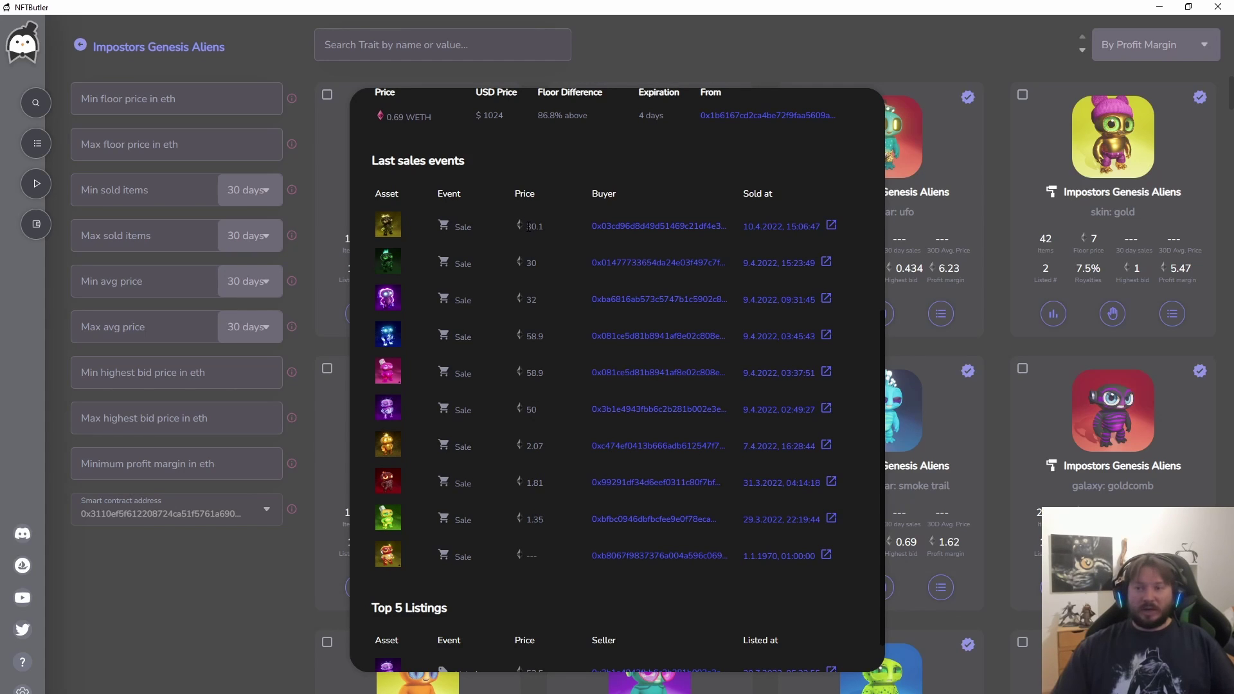
scroll(560, 364, "up", 3)
scroll(560, 364, "up", 3)
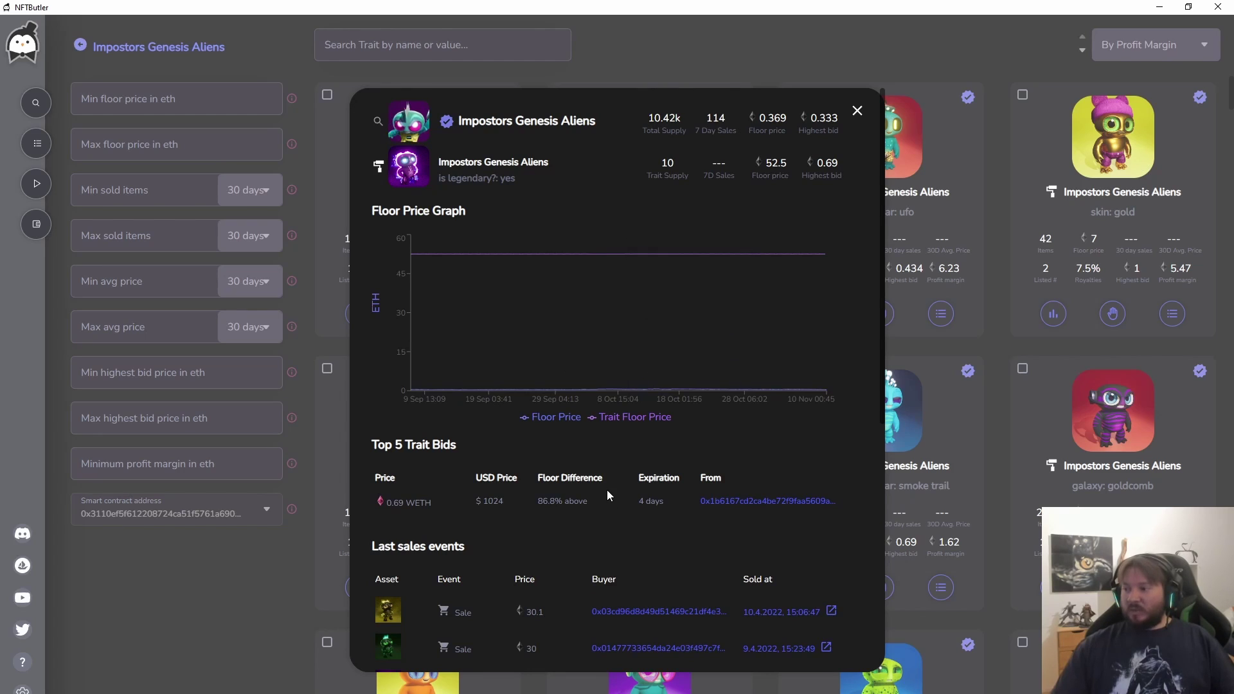
scroll(607, 490, "down", 7)
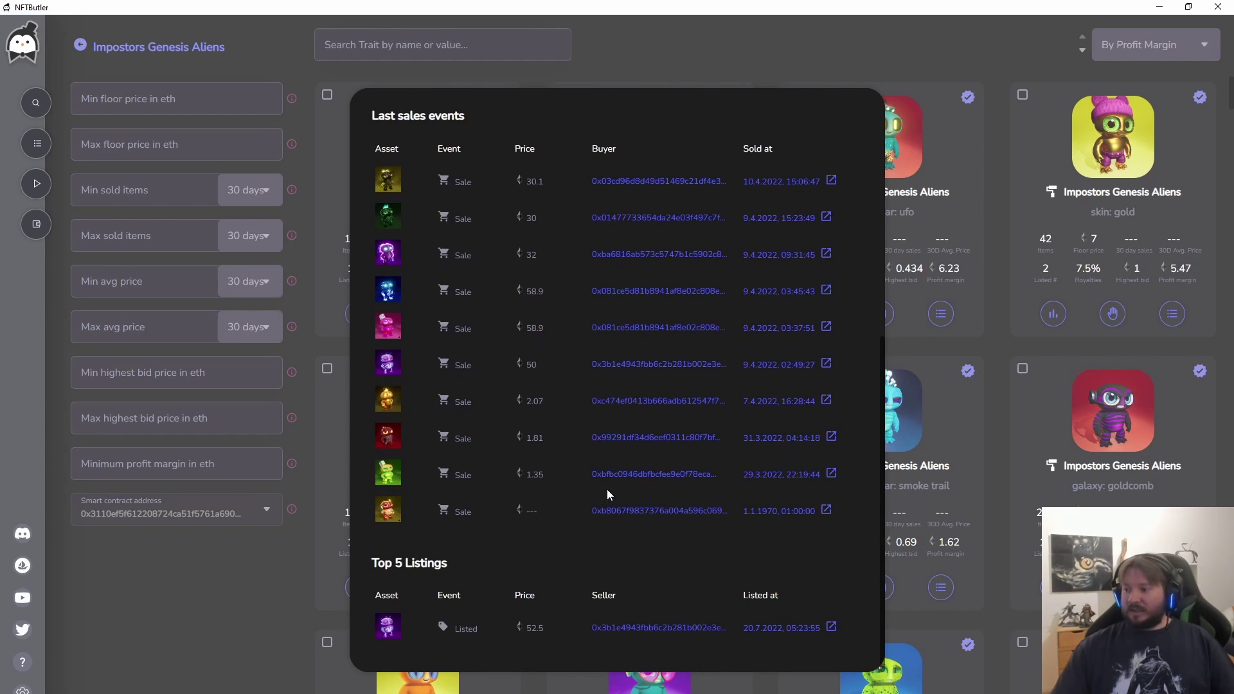
scroll(680, 349, "up", 7)
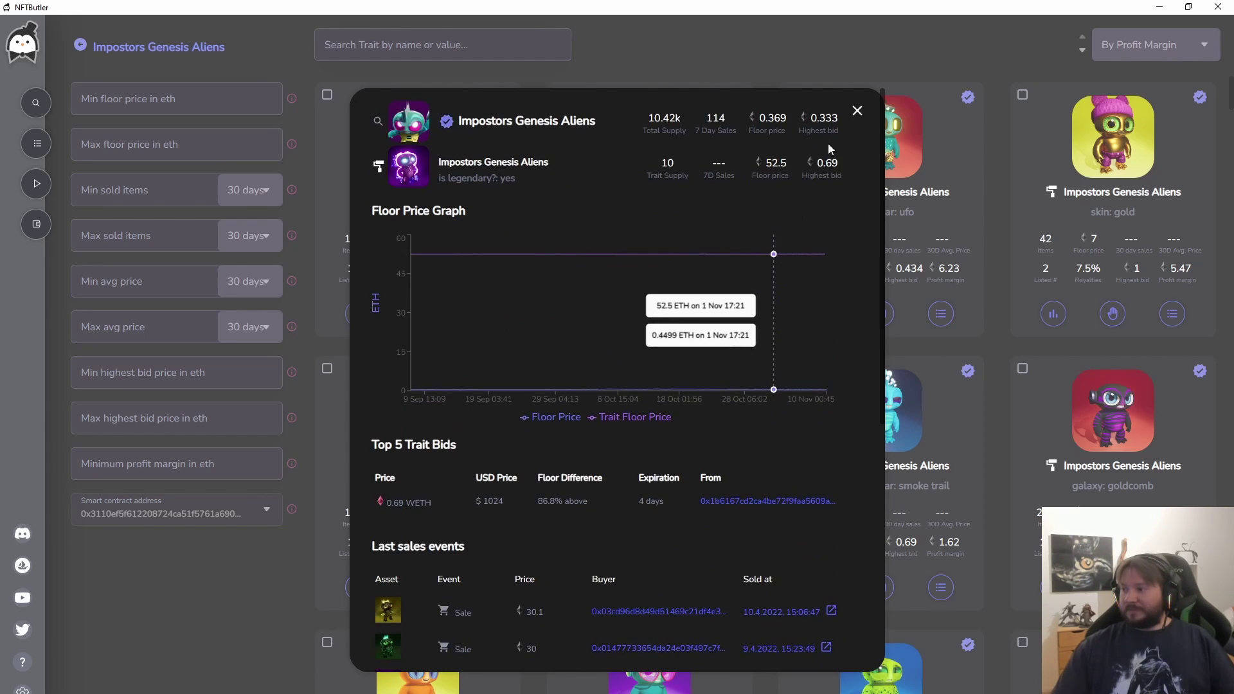
left_click(857, 110)
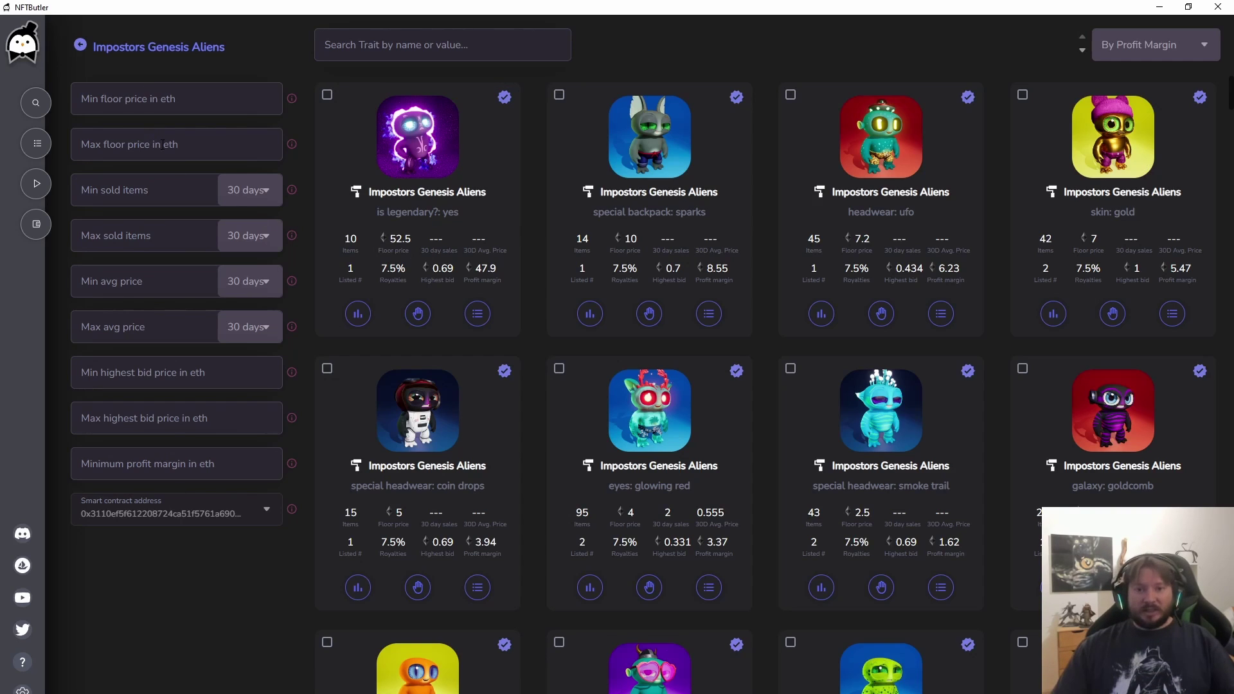
Step: Filter the Impostors Genesis Aliens traits by minimum floor price, trying 10 eth before settling on 2 eth
left_click(172, 96)
type("10")
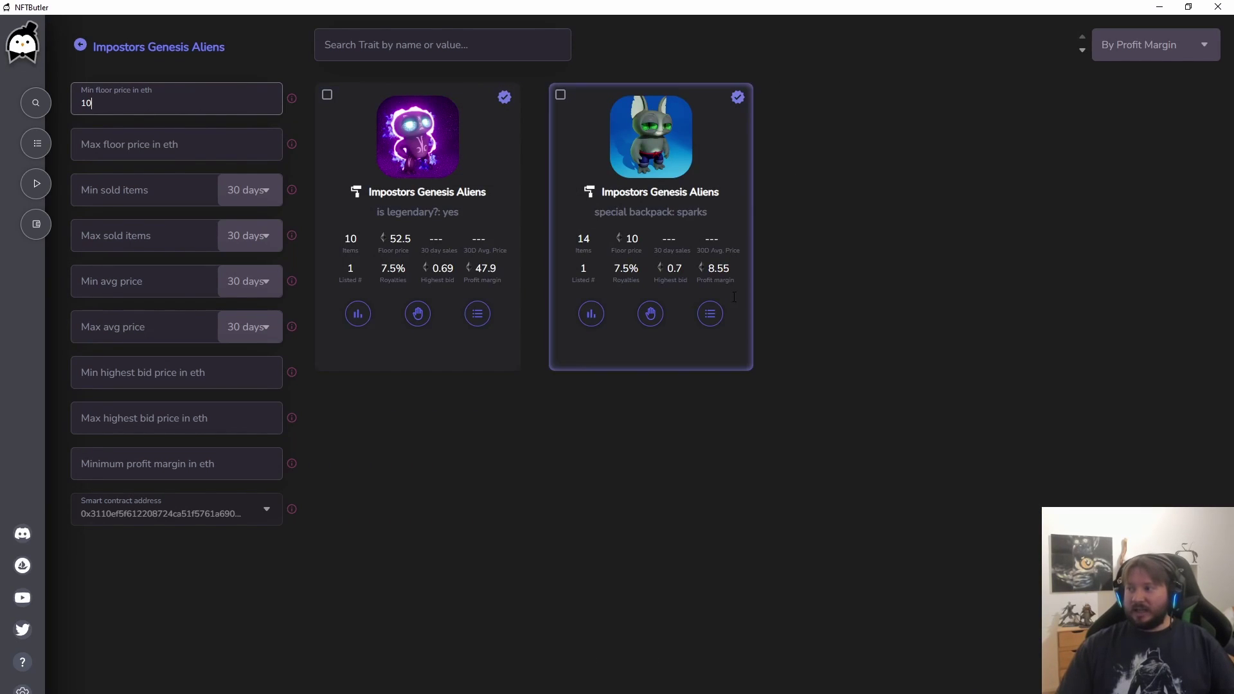
double_click(76, 109)
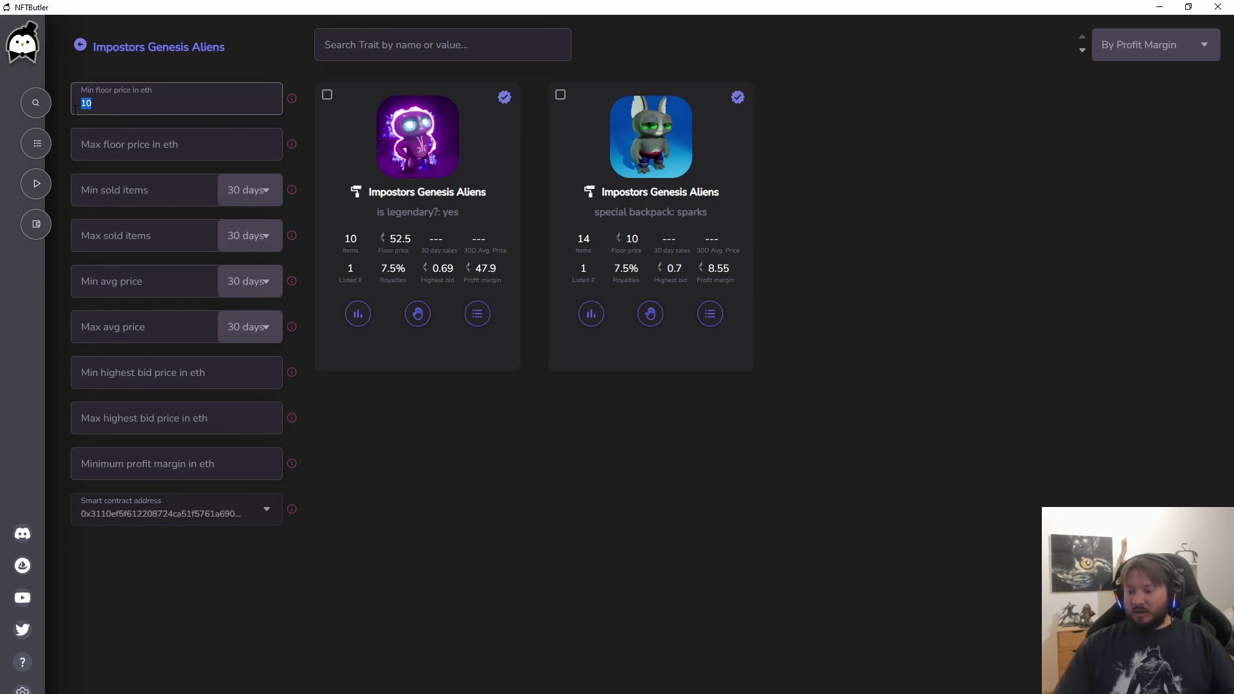
type("2")
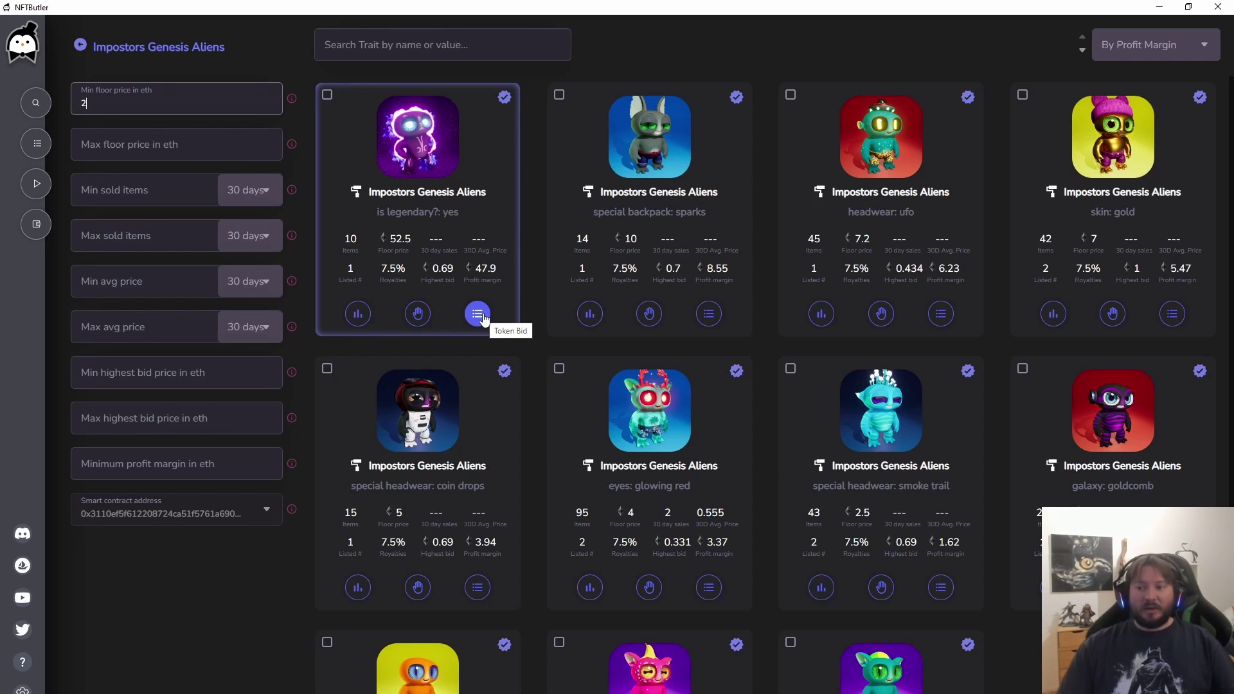
Step: Select the legendary, sparks backpack and ufo headwear traits together, and clear the selection
left_click(327, 95)
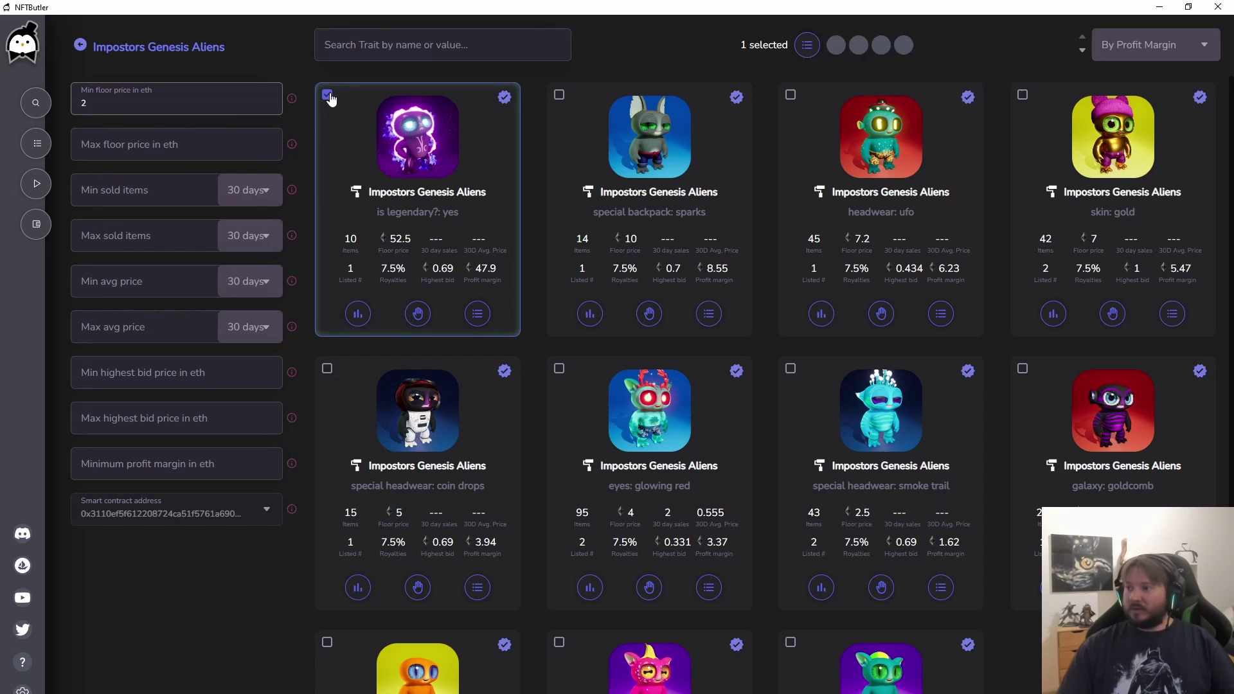
left_click(559, 95)
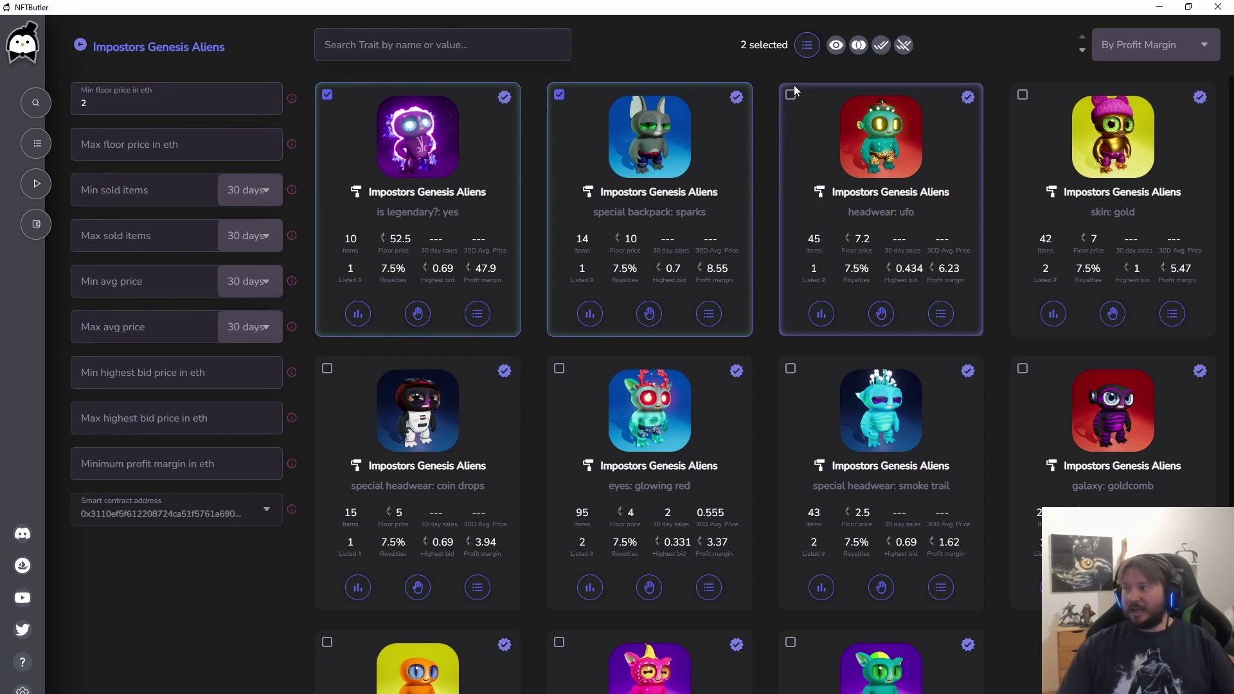
left_click(791, 95)
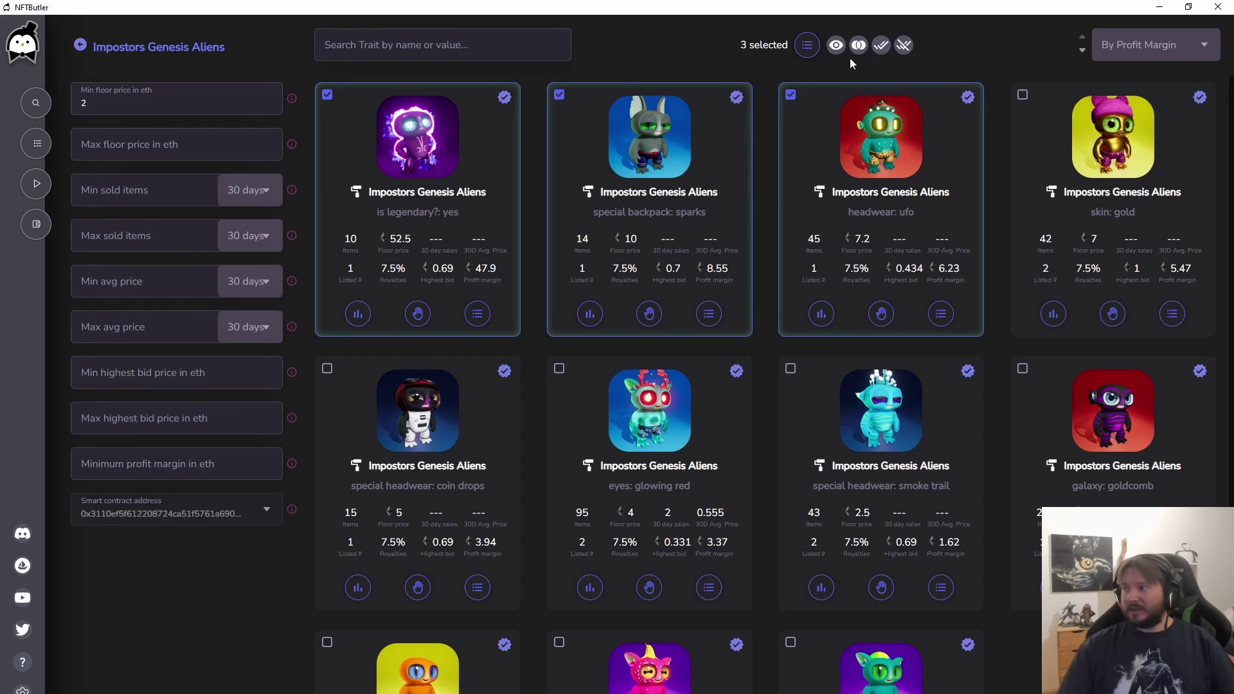
left_click(905, 45)
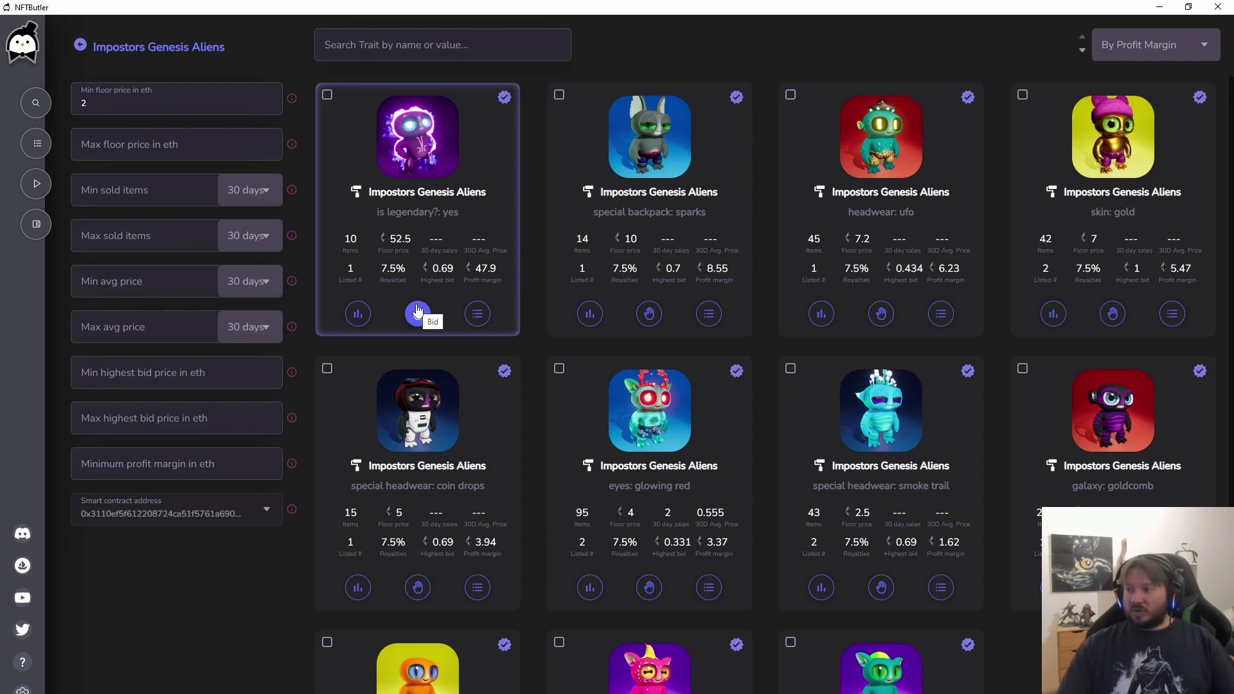
Step: Open the bid settings for the legendary trait and set the minimum bid price to -30 % from floor
left_click(418, 313)
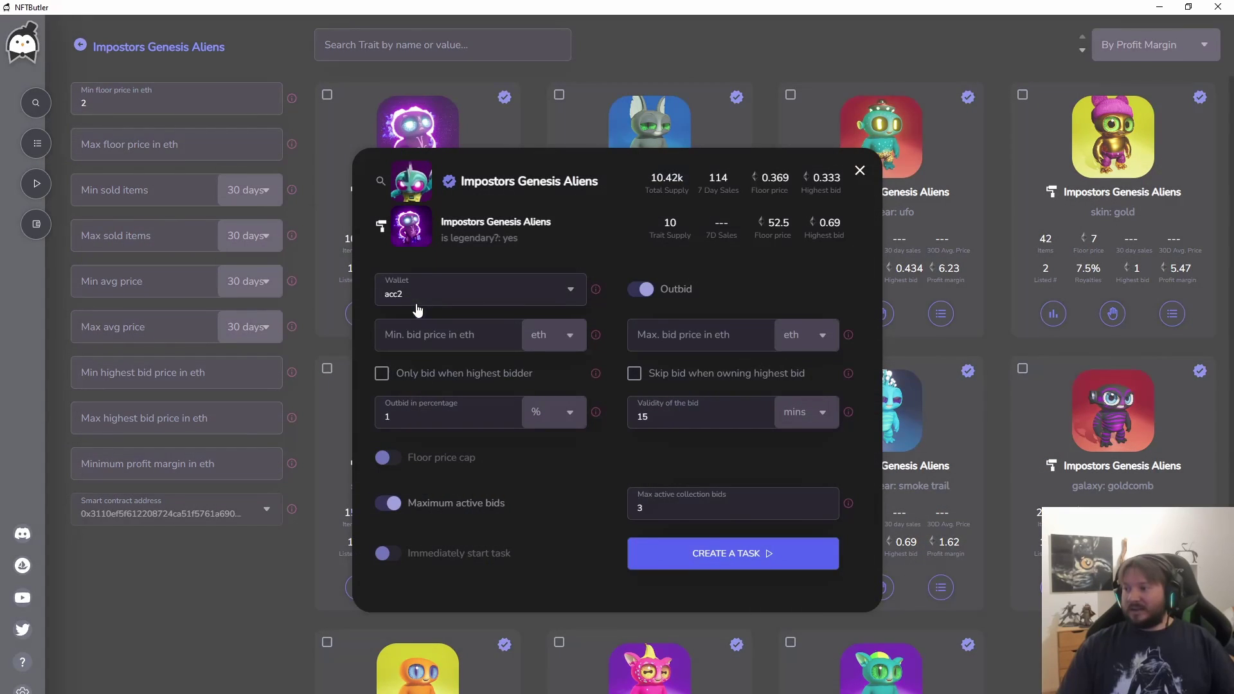
left_click(859, 170)
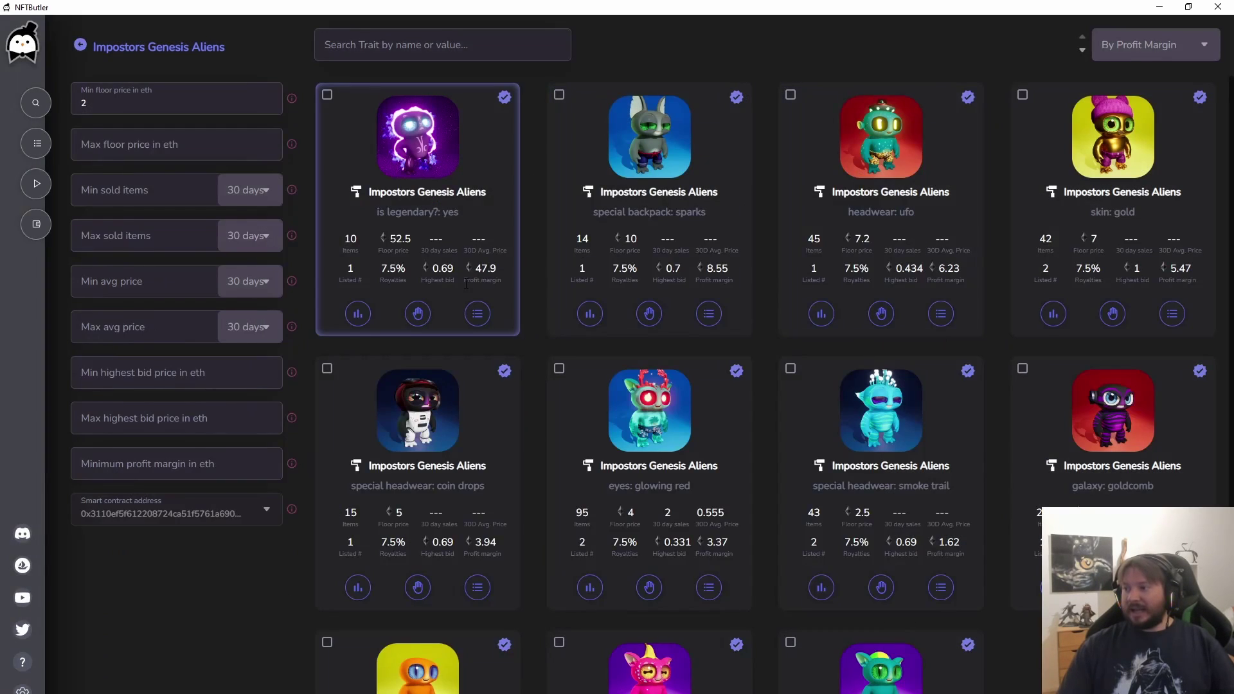
left_click(429, 315)
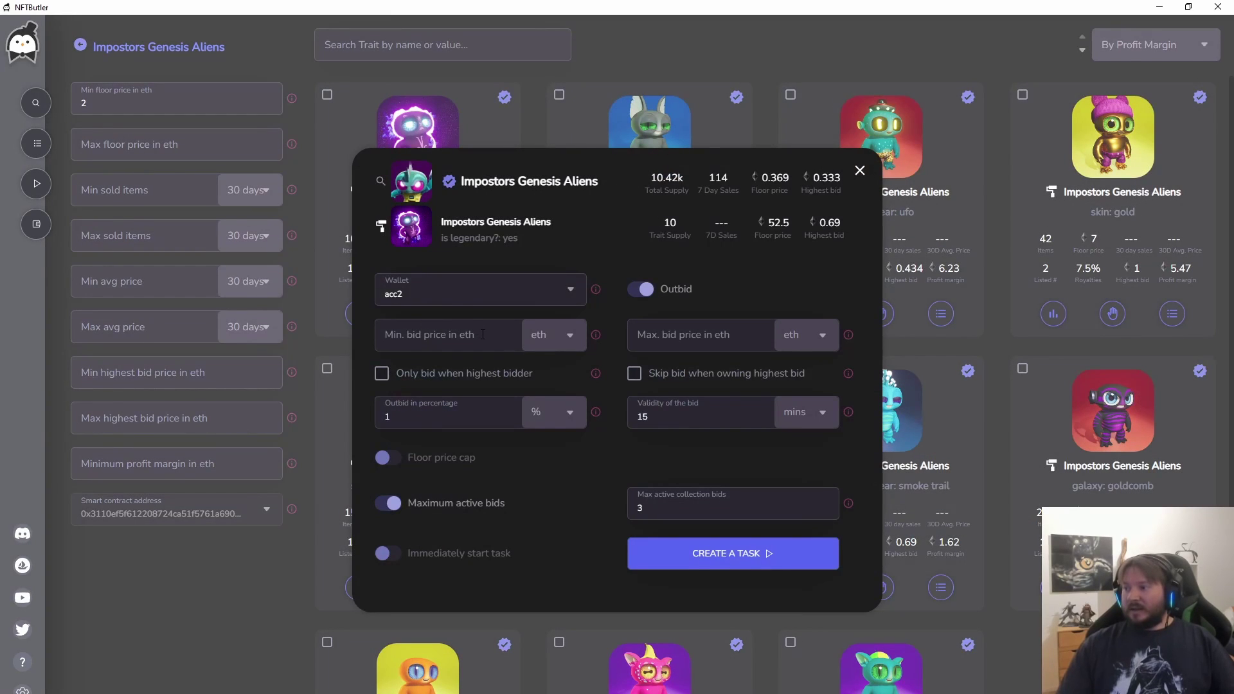
left_click(552, 335)
left_click(554, 365)
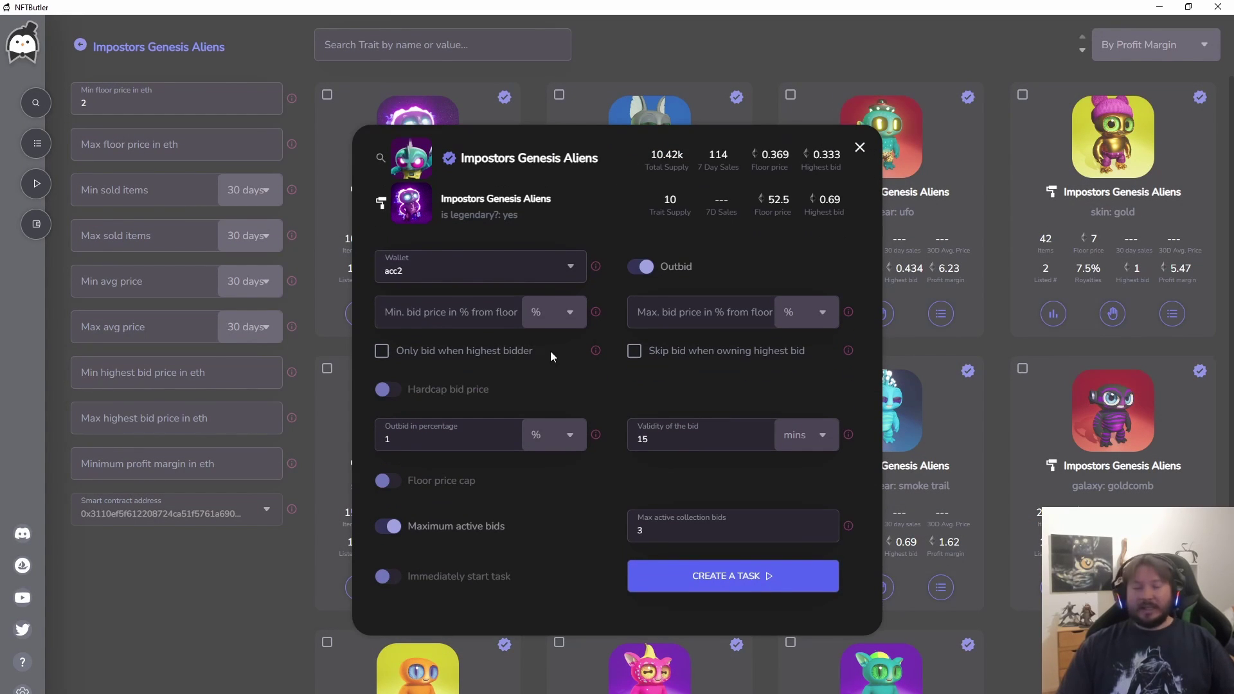
left_click(450, 315)
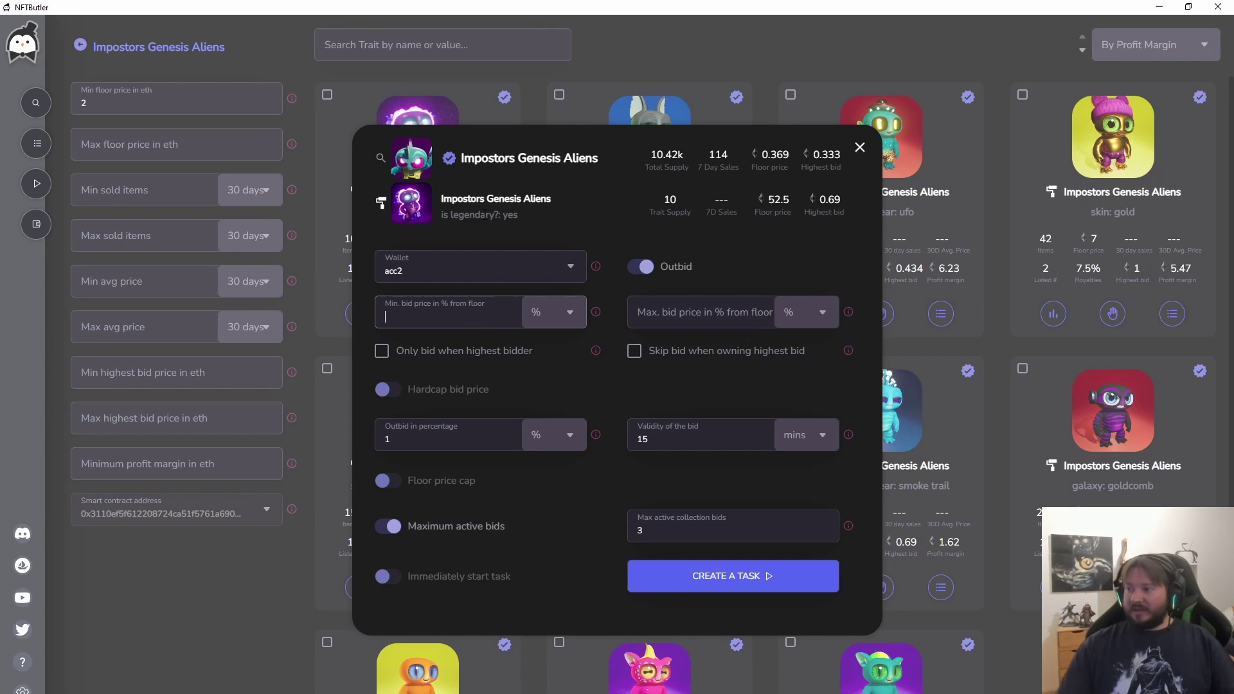
type("-")
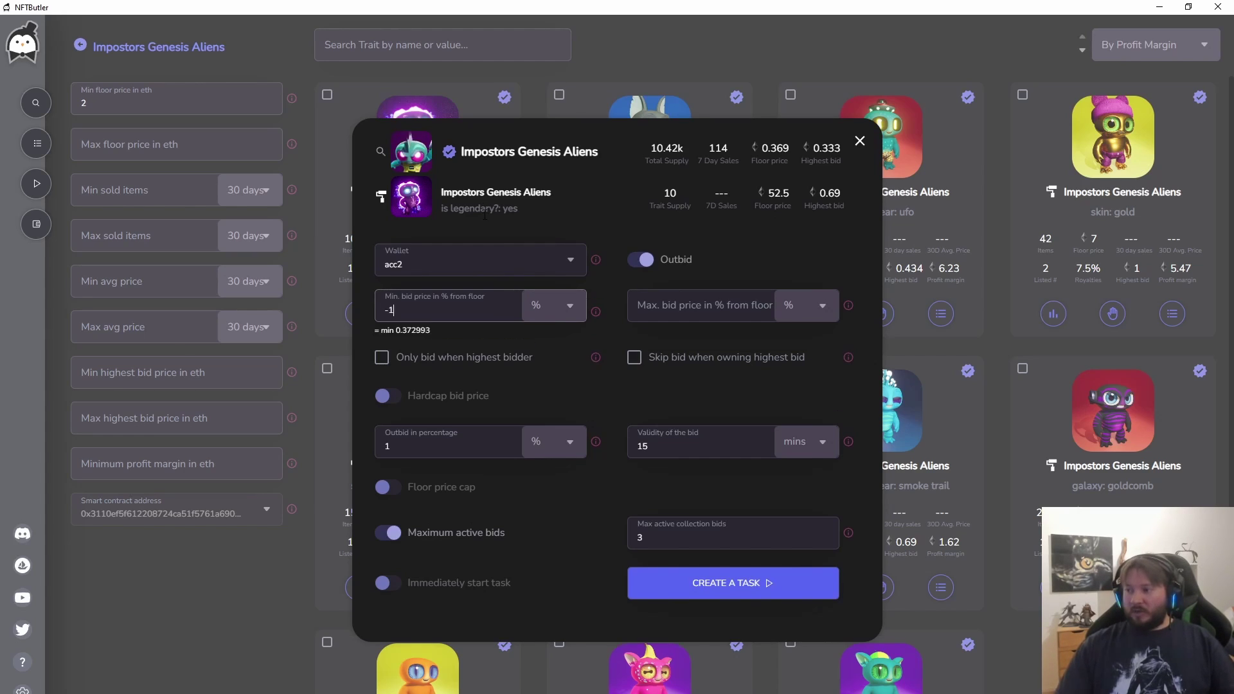
type("30")
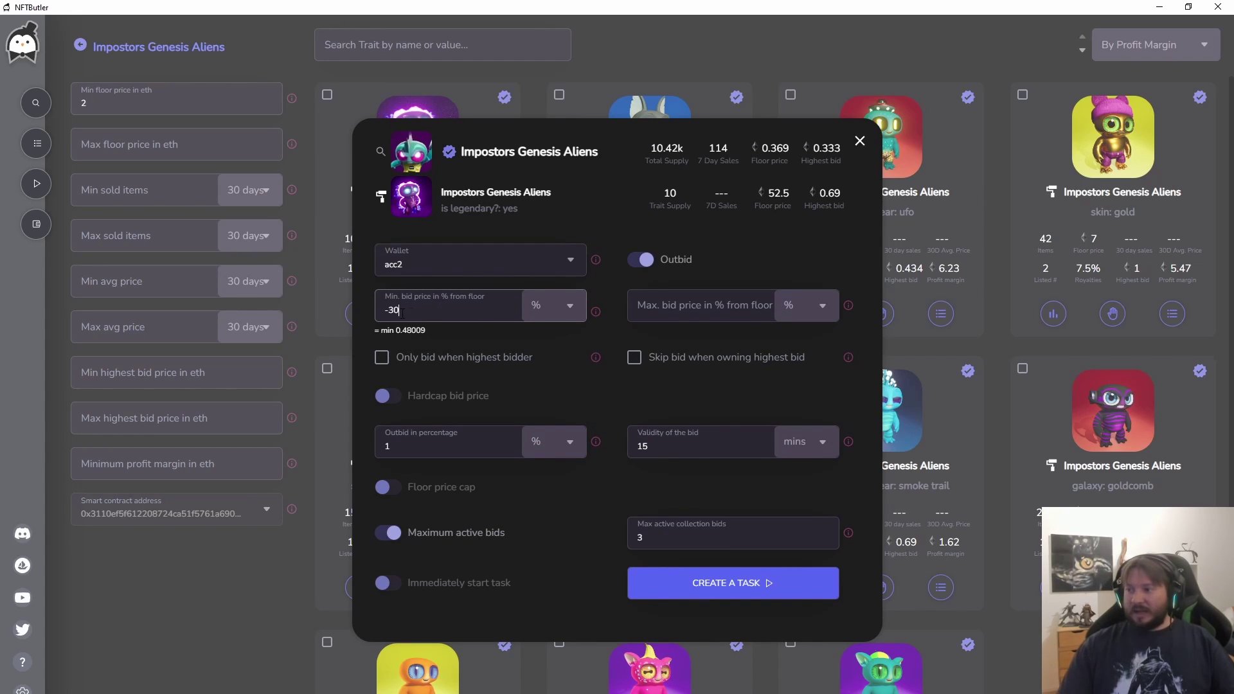
left_click_drag(395, 309, 384, 308)
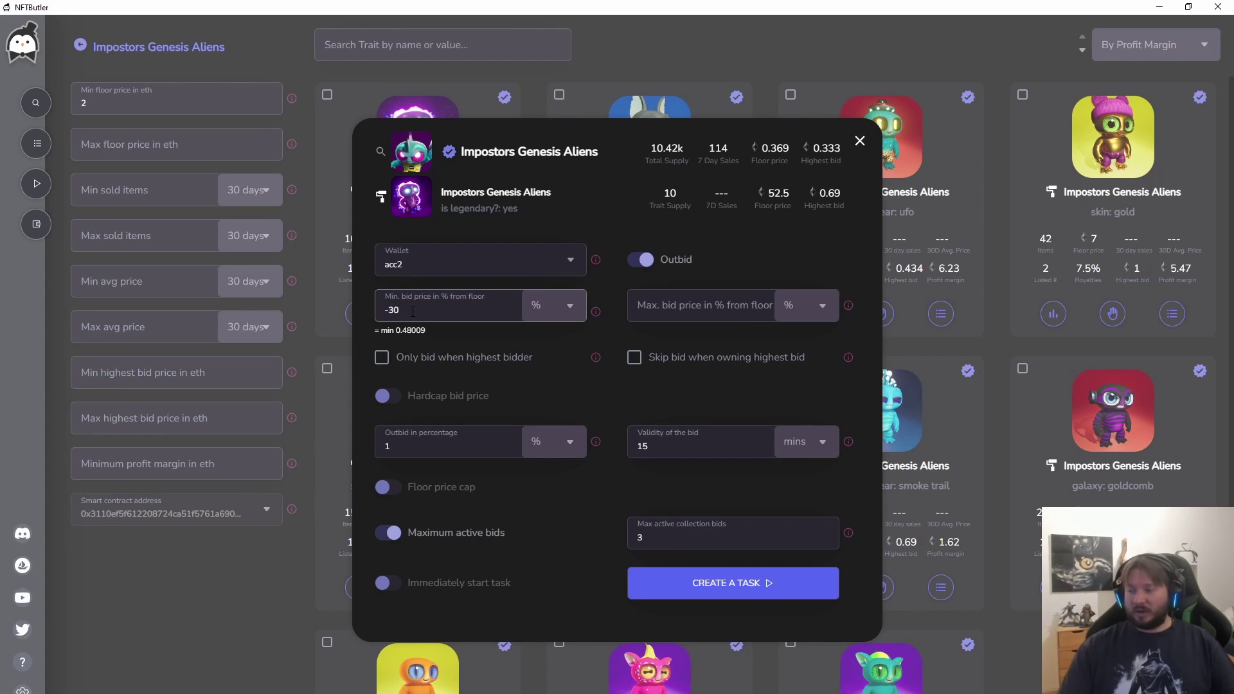
Step: Set the maximum bid price to -90 % from floor for the legendary trait bid
left_click(645, 302)
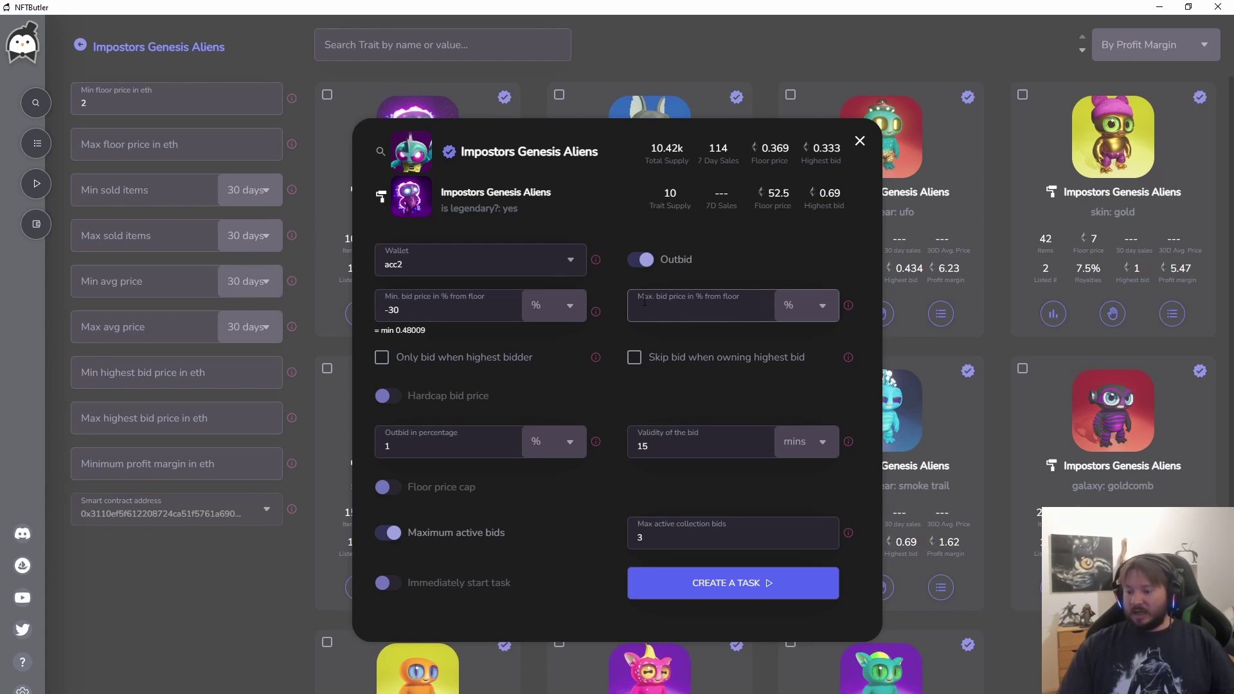
type("-100")
key("BackSpace")
key("BackSpace")
key("BackSpace")
type("80")
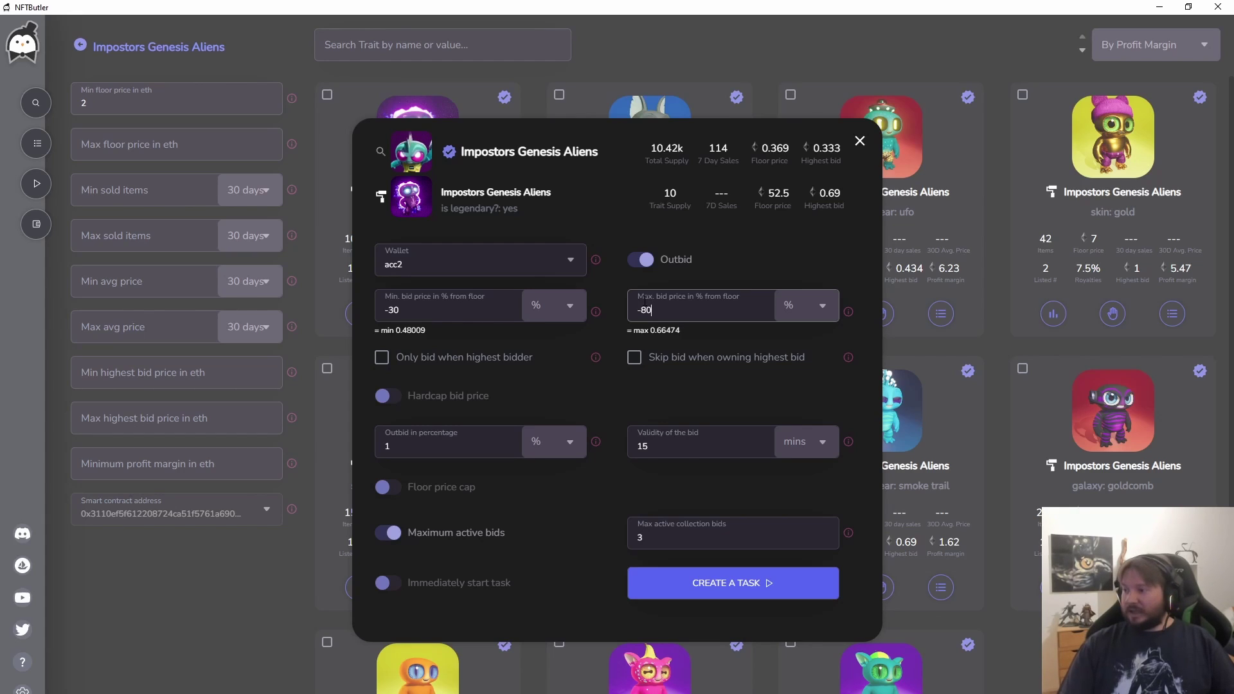
key("BackSpace")
key("BackSpace")
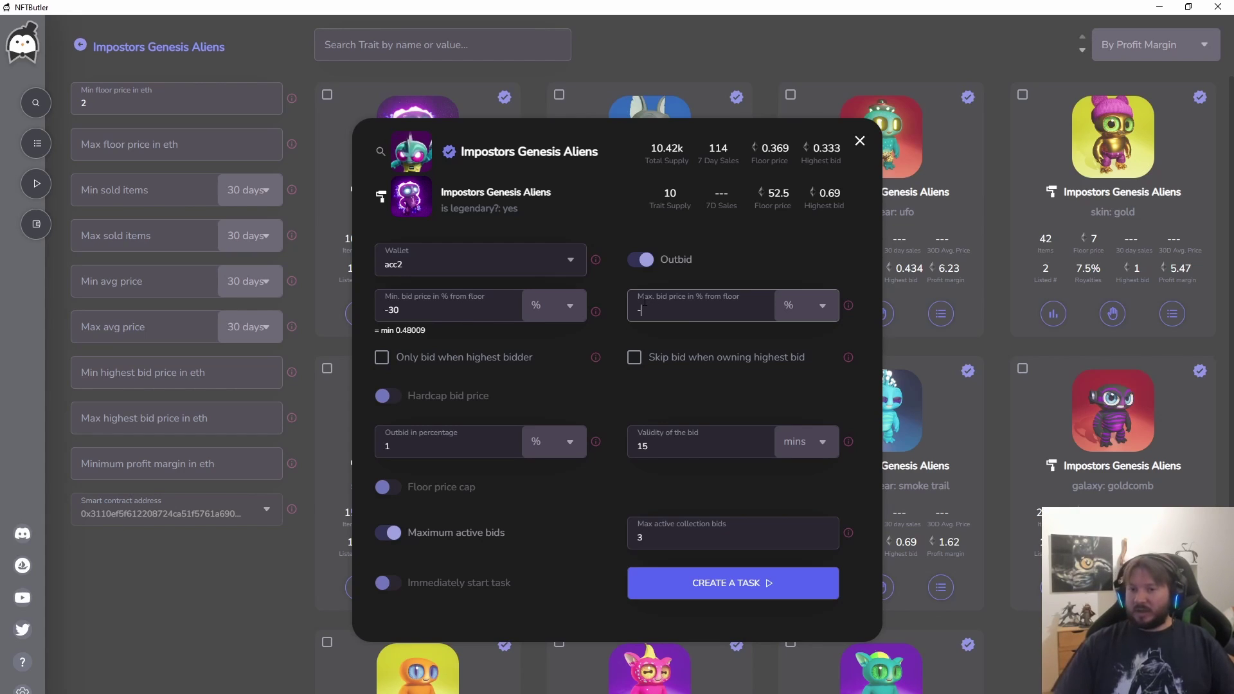
type("90")
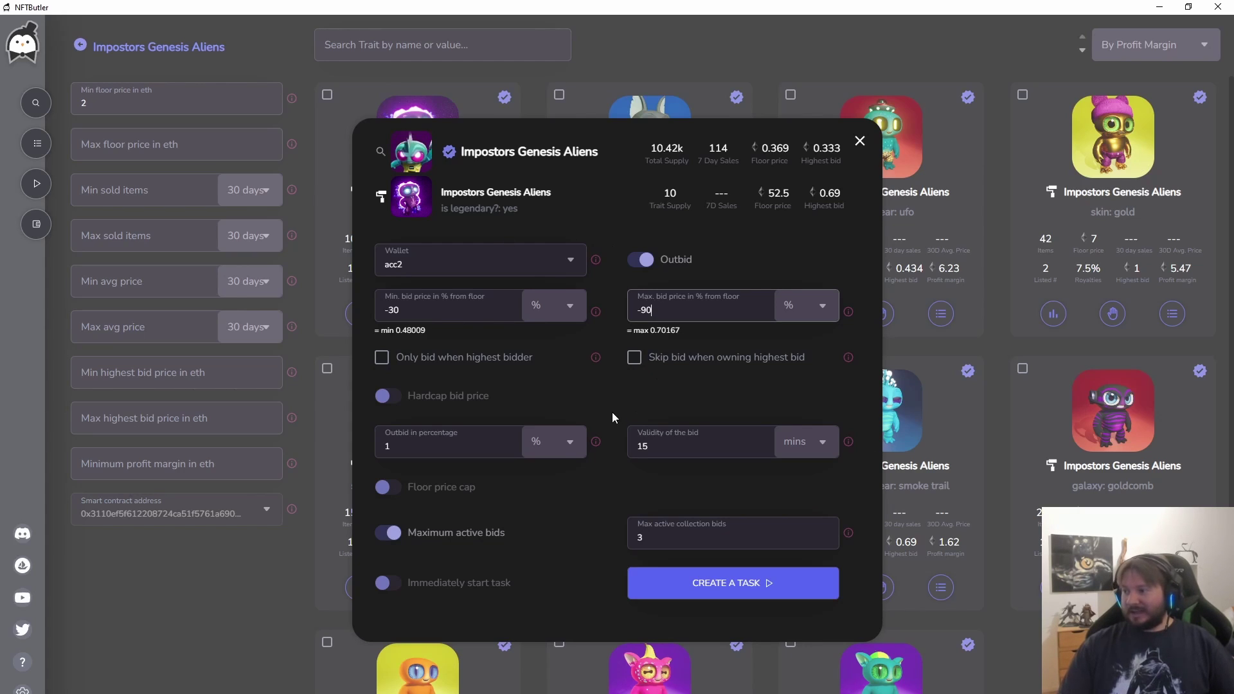
Step: Enable a hardcap maximum bid price of 0.75 eth and set the task to start immediately
left_click(385, 404)
left_click(723, 395)
type("0.75")
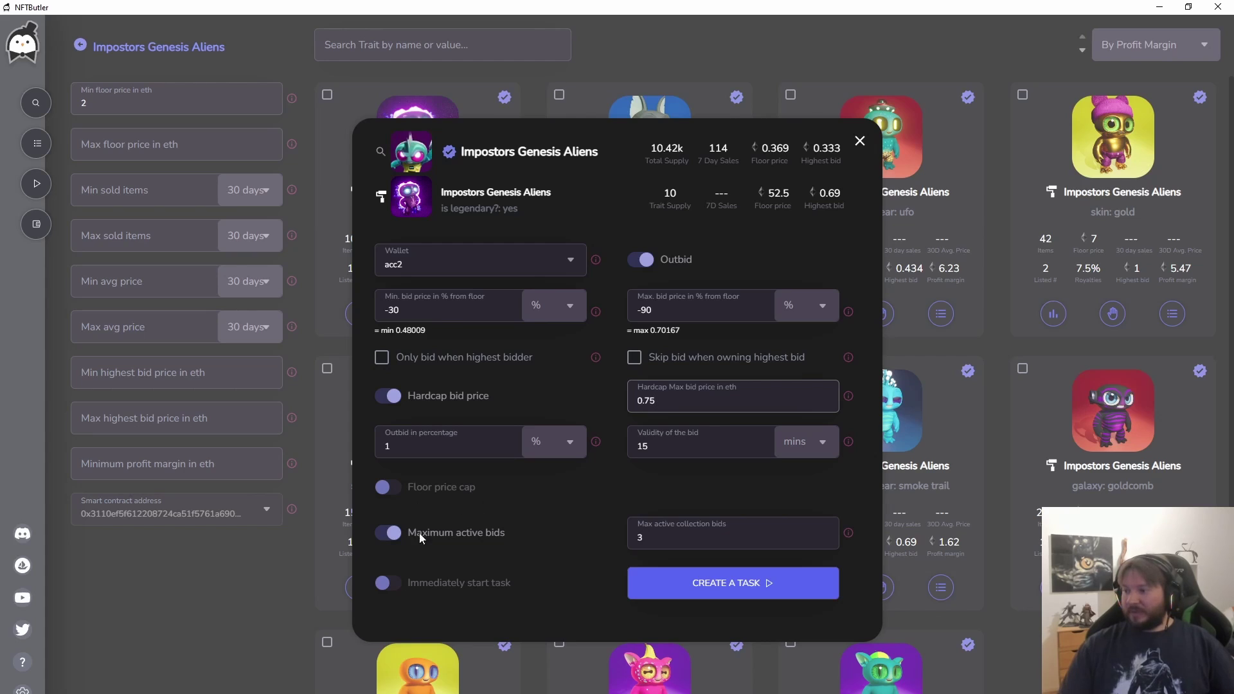
left_click(383, 583)
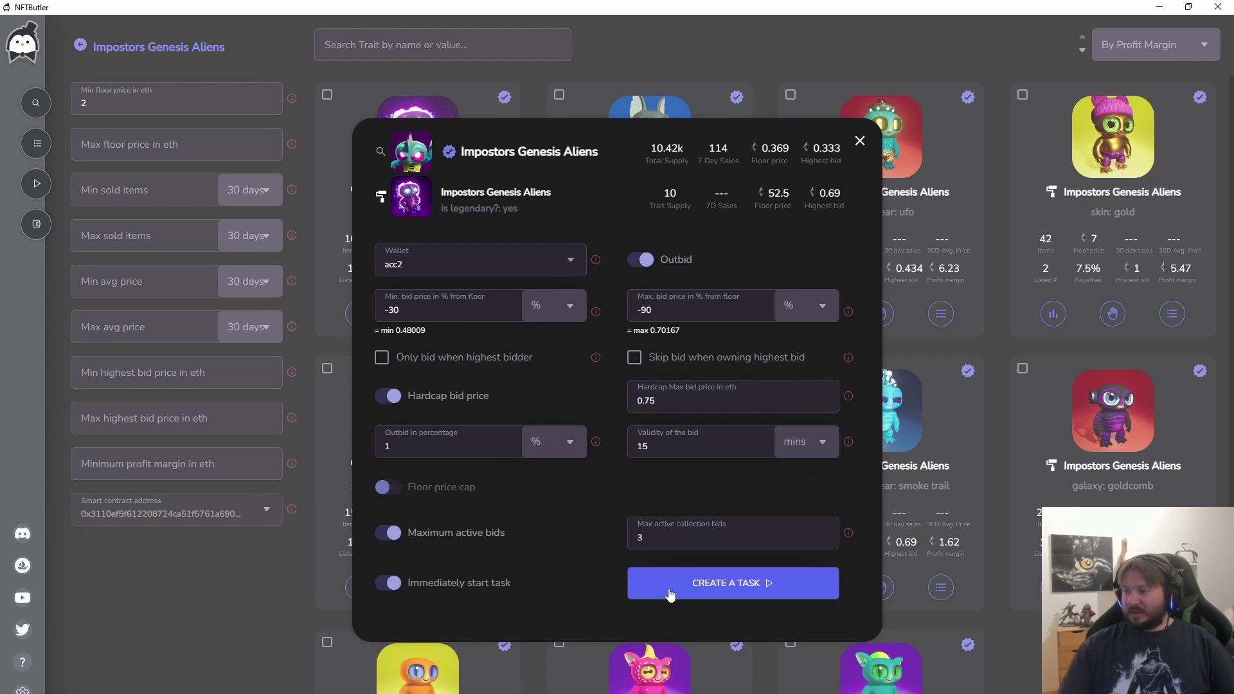
Step: Try 2 as the outbid percentage and restore it to 1
double_click(426, 452)
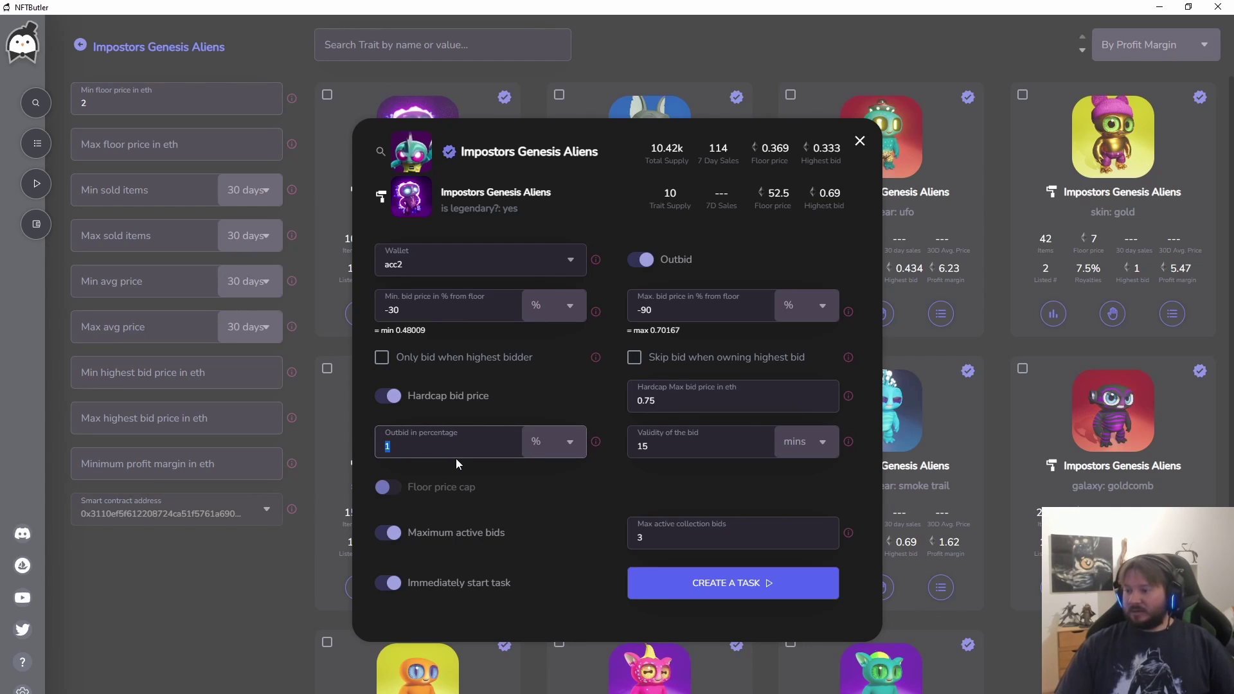
type("2")
key("BackSpace")
type("1")
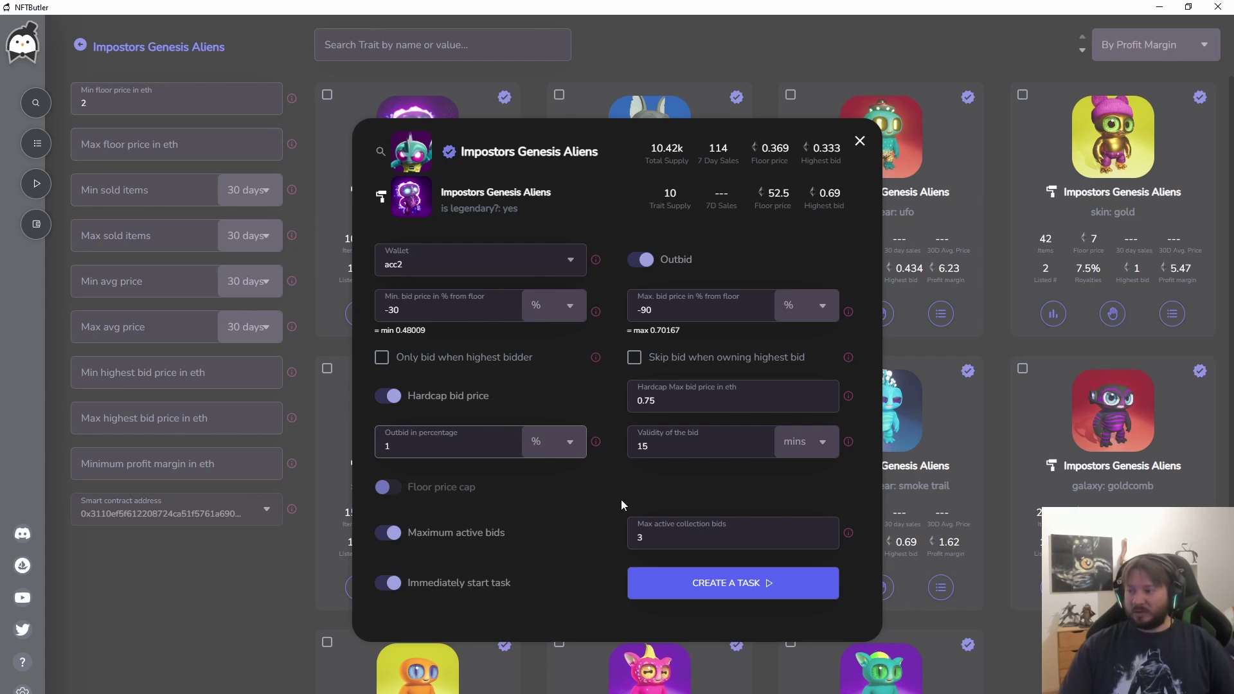
Step: Create the legendary trait bid task and show it among the collection tasks
left_click(692, 575)
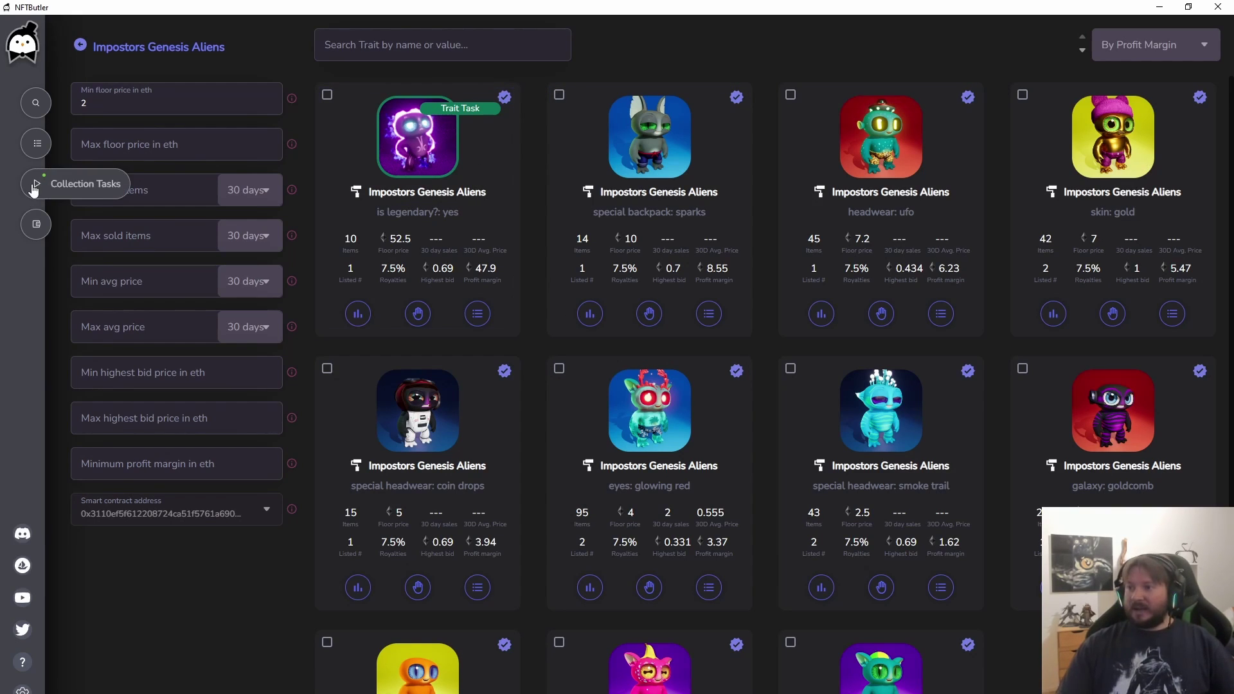
left_click(91, 187)
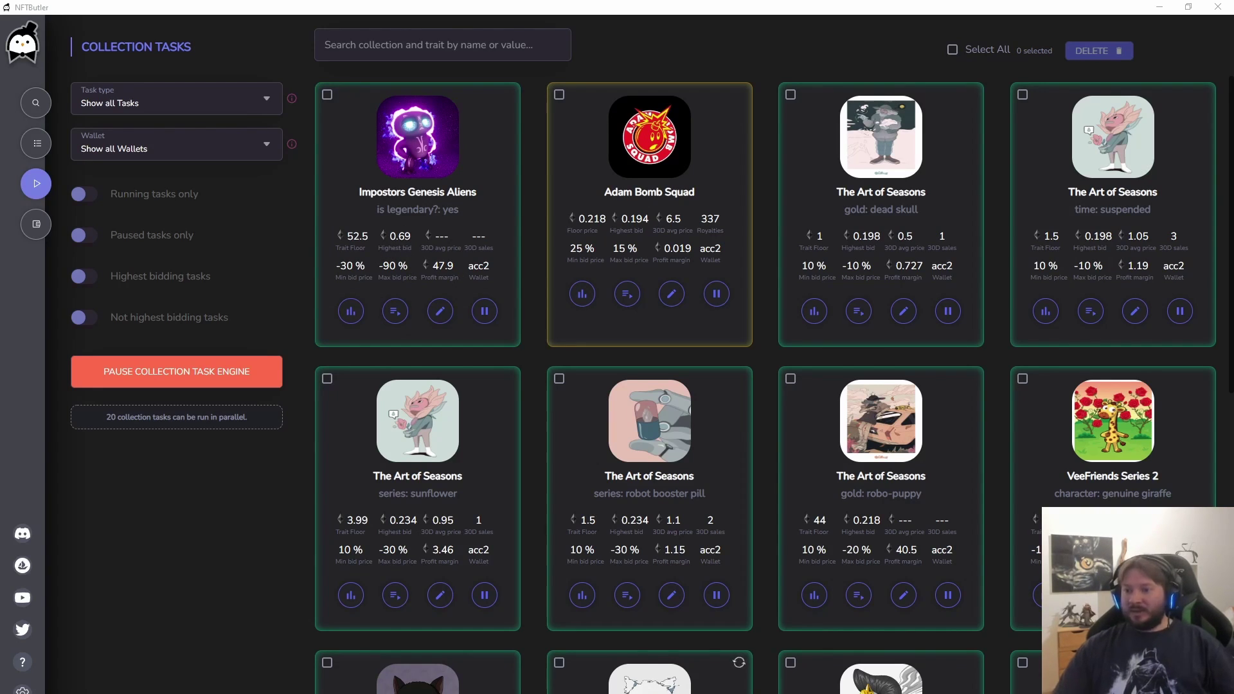
Step: Review the bid logs of the Impostors Genesis Aliens legendary trait task, checking the highest offer and offer price, and close them
left_click(161, 546)
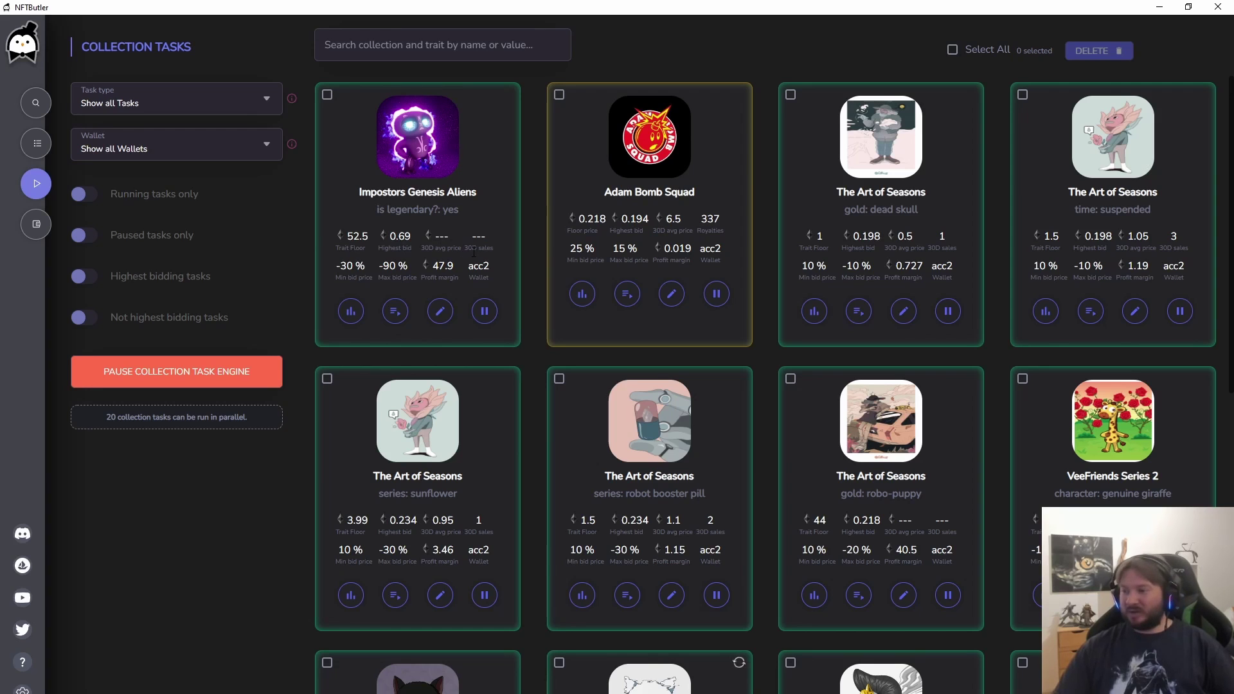
left_click(395, 311)
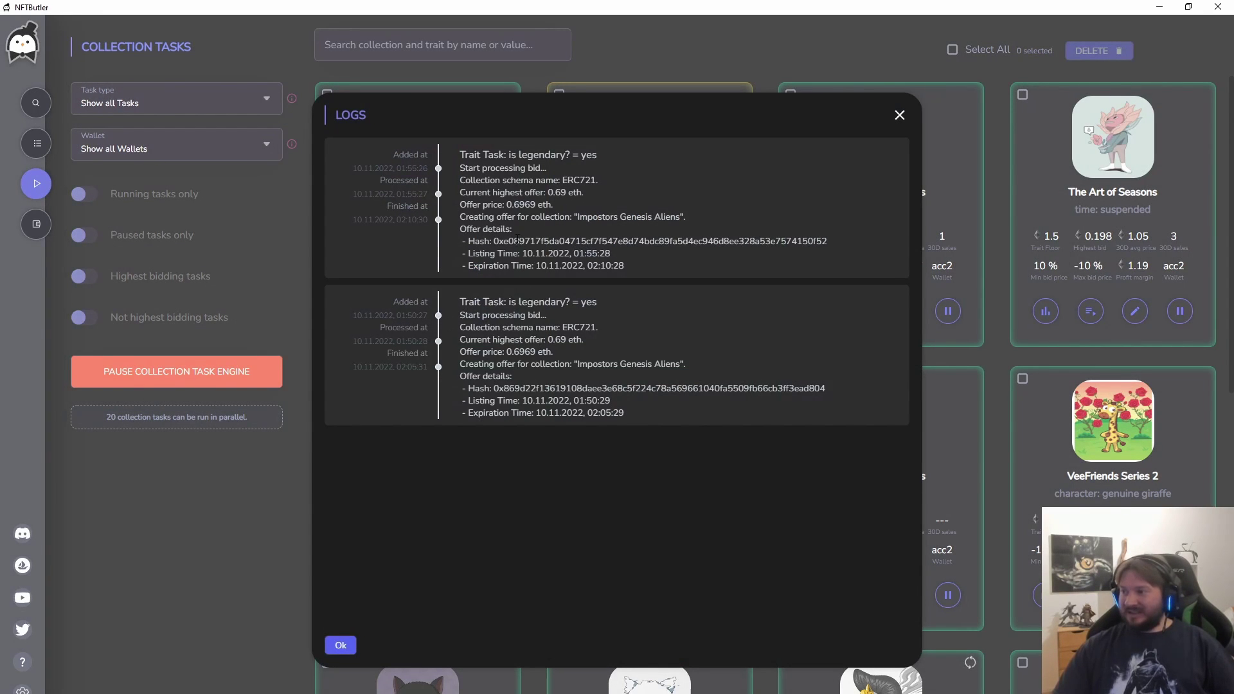
left_click_drag(505, 192, 589, 195)
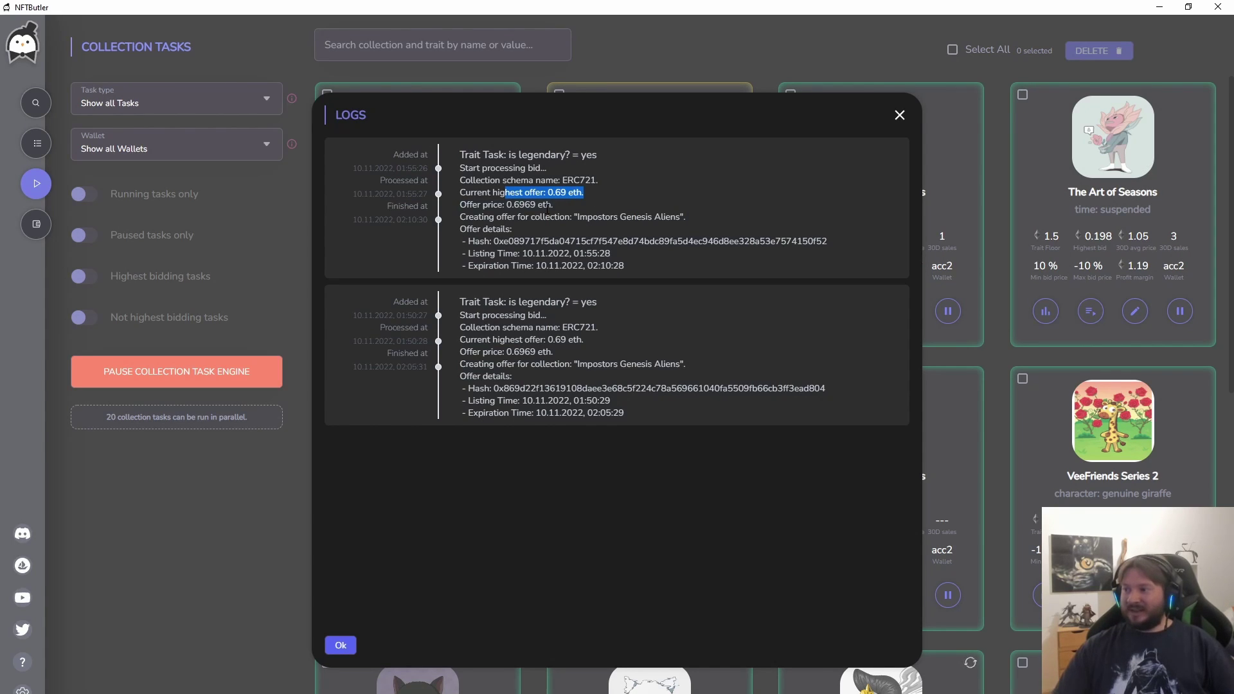
left_click_drag(485, 217, 557, 204)
left_click(558, 203)
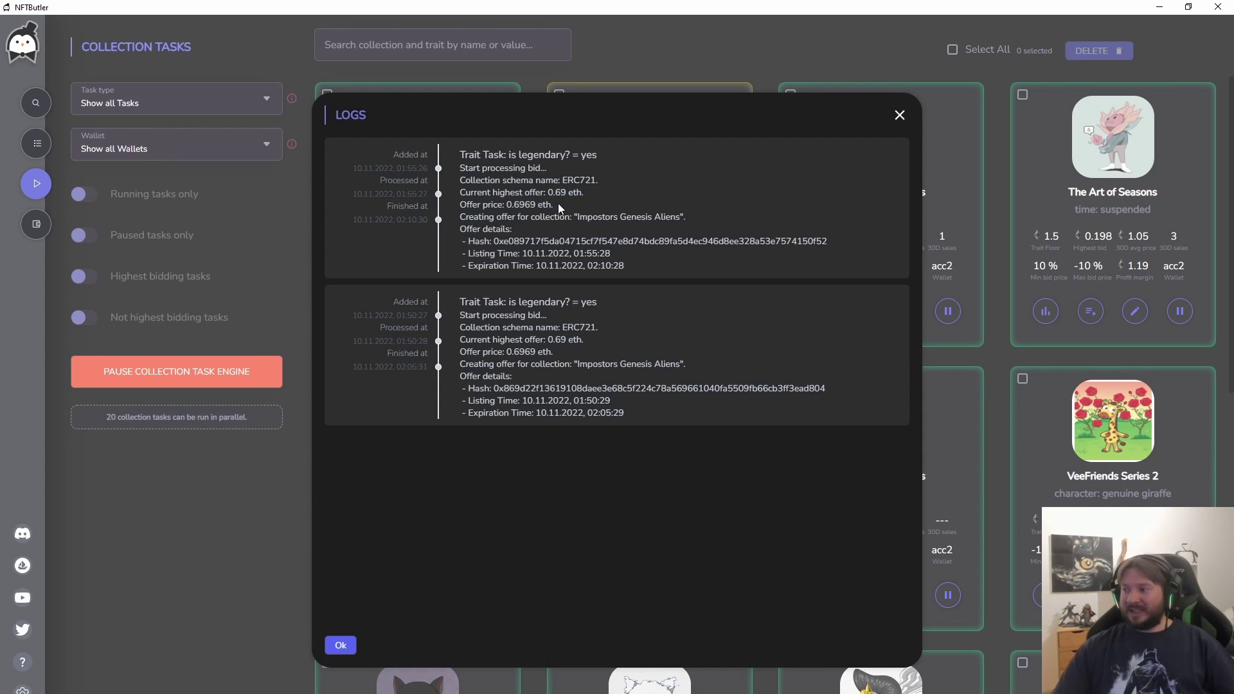
left_click(899, 115)
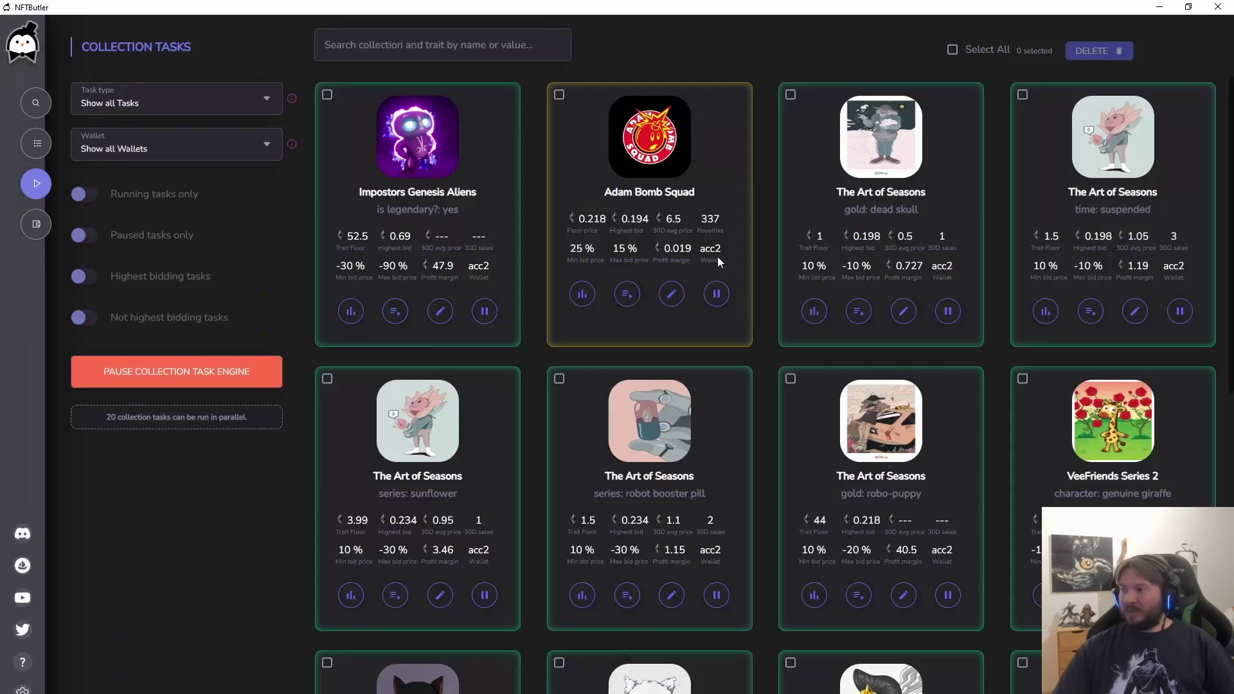
Step: Inspect the Impostors Genesis Aliens legendary trait statistics, including floor price graph, trait supply and top bids, and close them
left_click(351, 312)
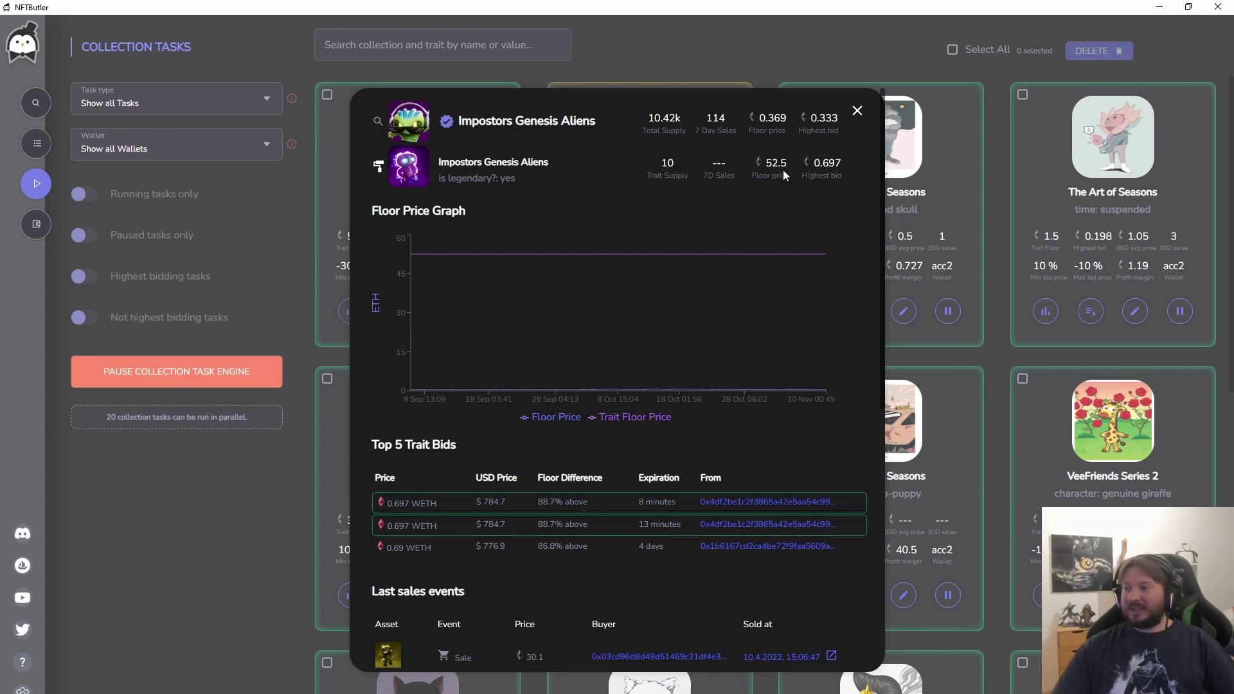
mouse_move(563, 242)
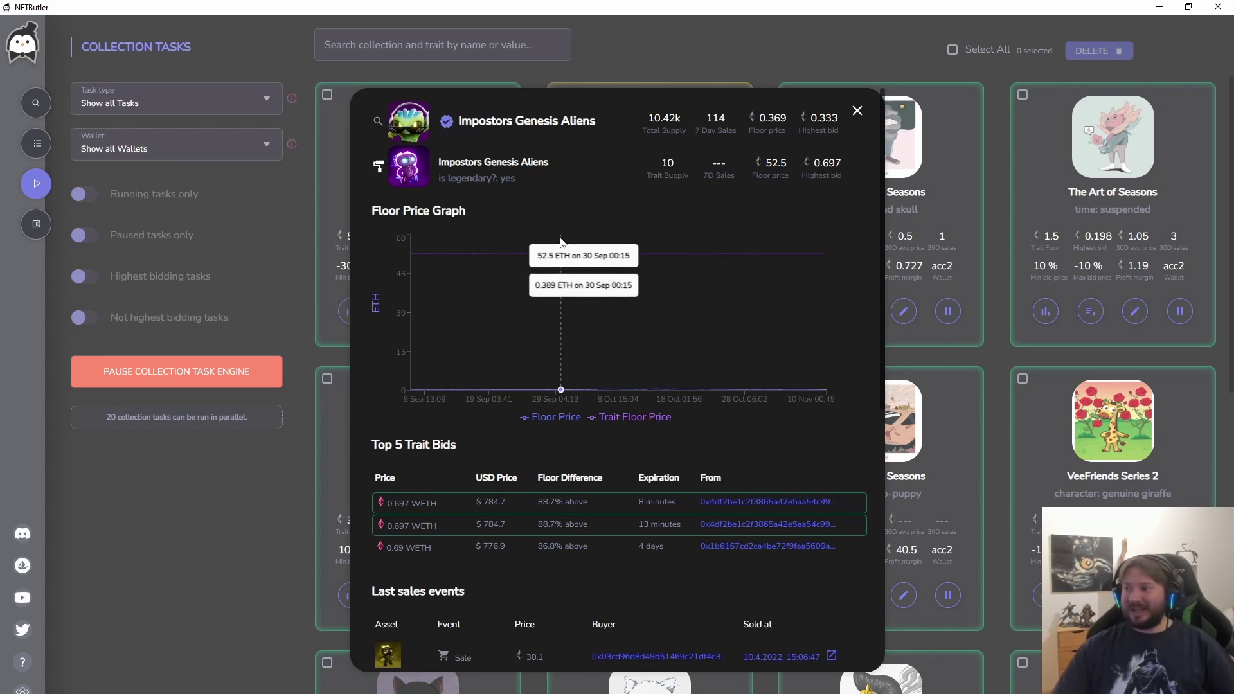
double_click(667, 163)
mouse_move(659, 255)
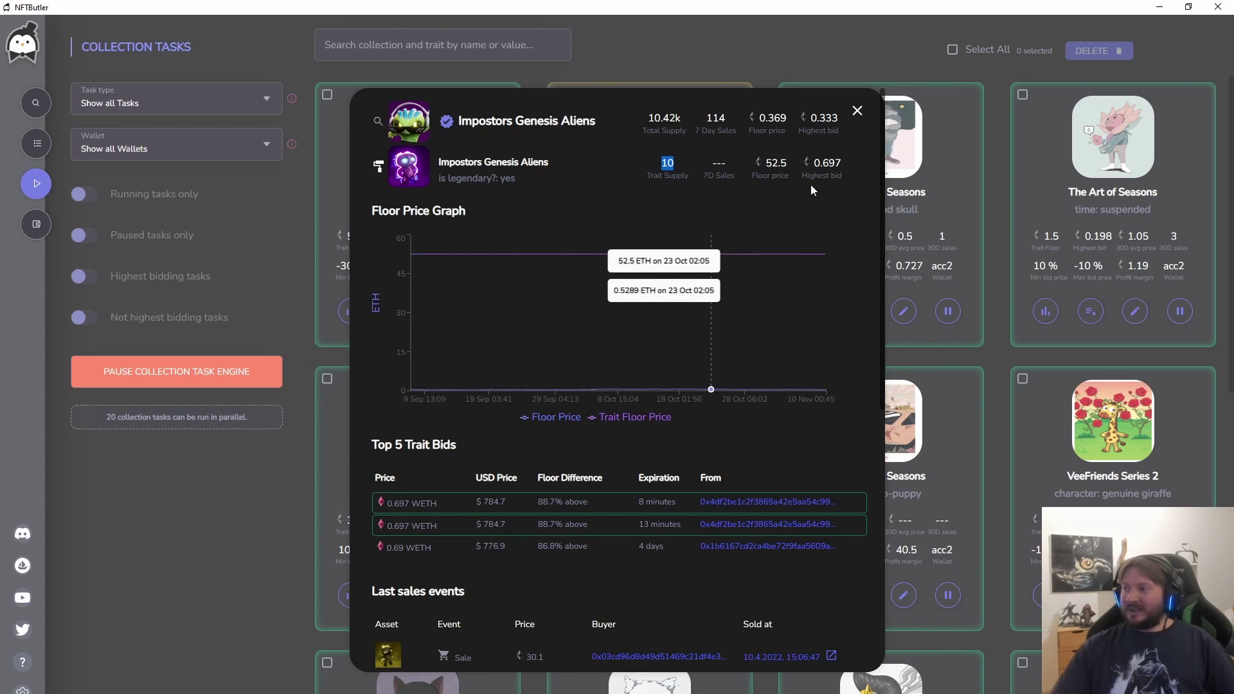
left_click(857, 110)
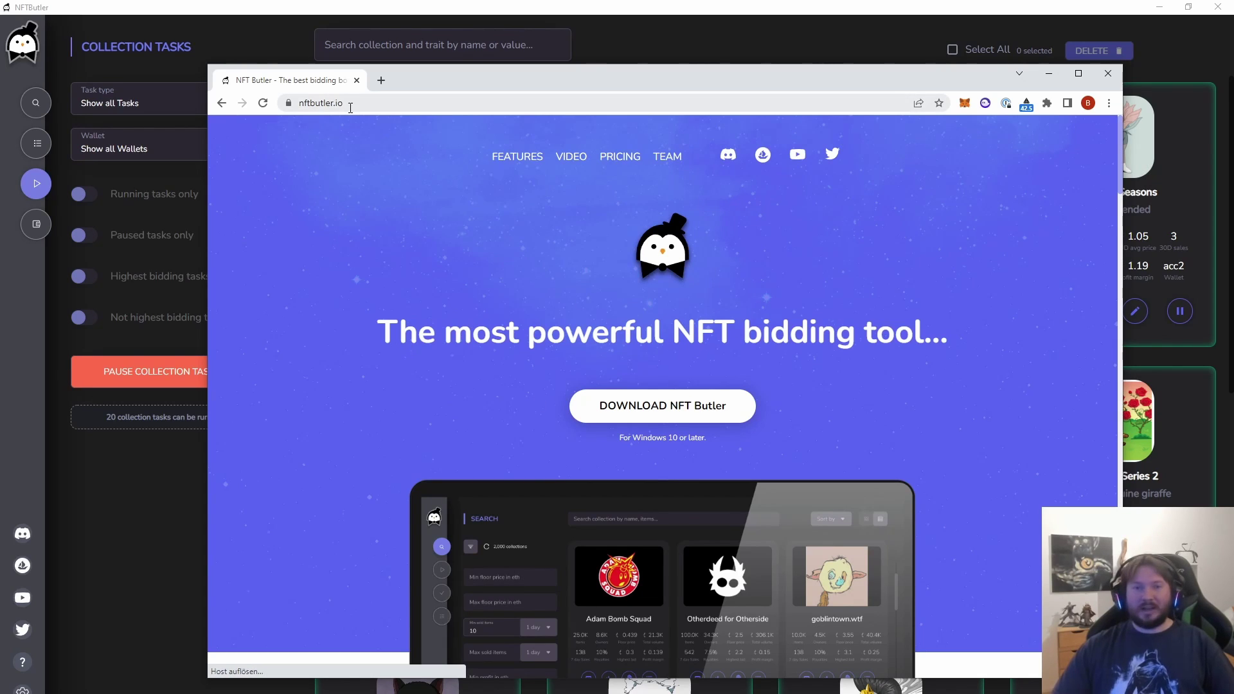
Step: On the nftbutler.io website in the browser, go to the pricing section and check the Monthly Access price
left_click(695, 405)
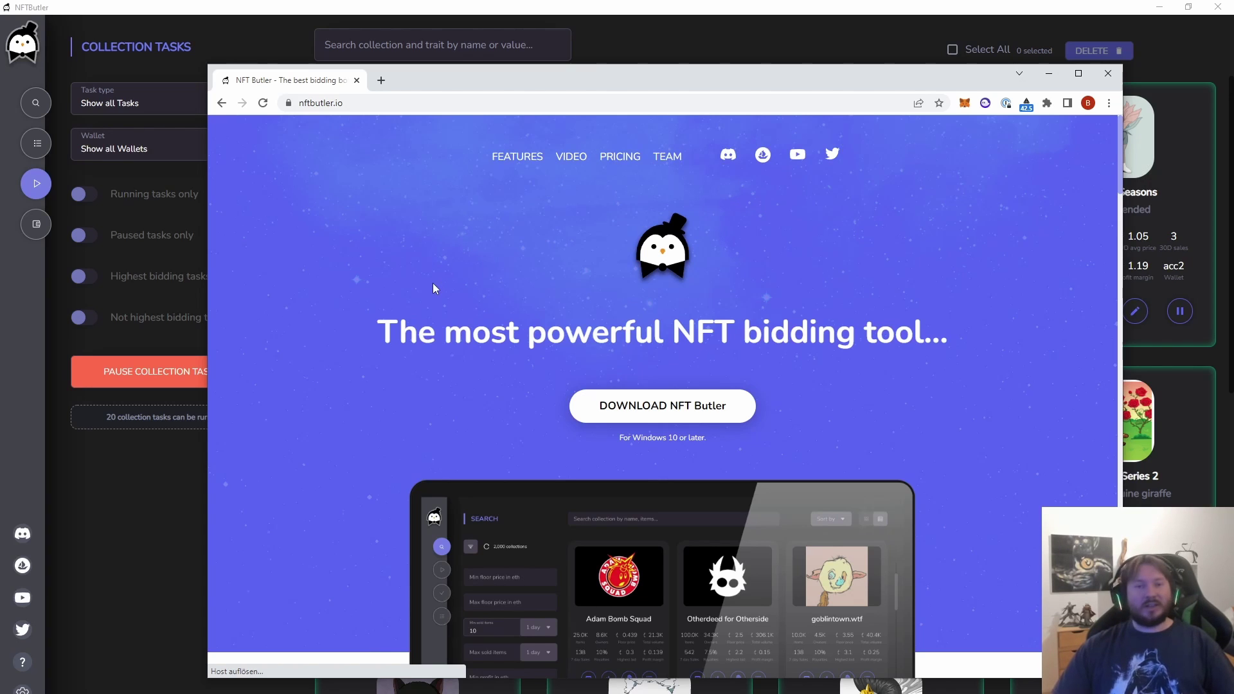
left_click(619, 156)
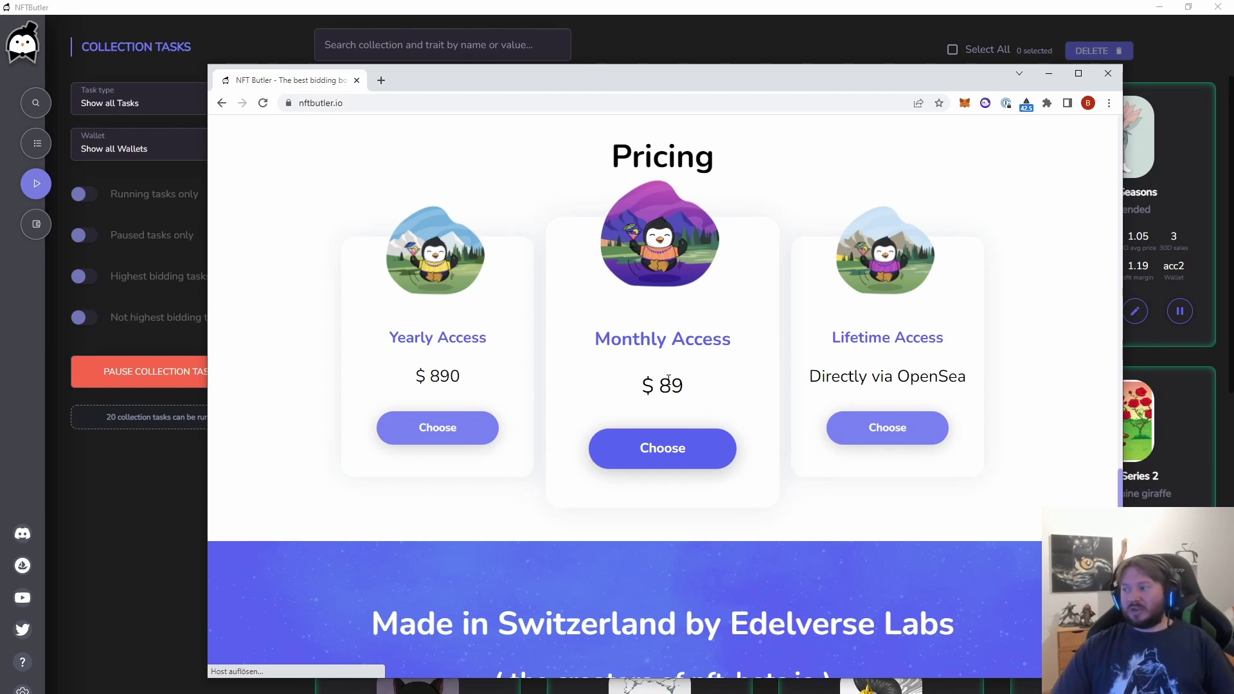
double_click(672, 385)
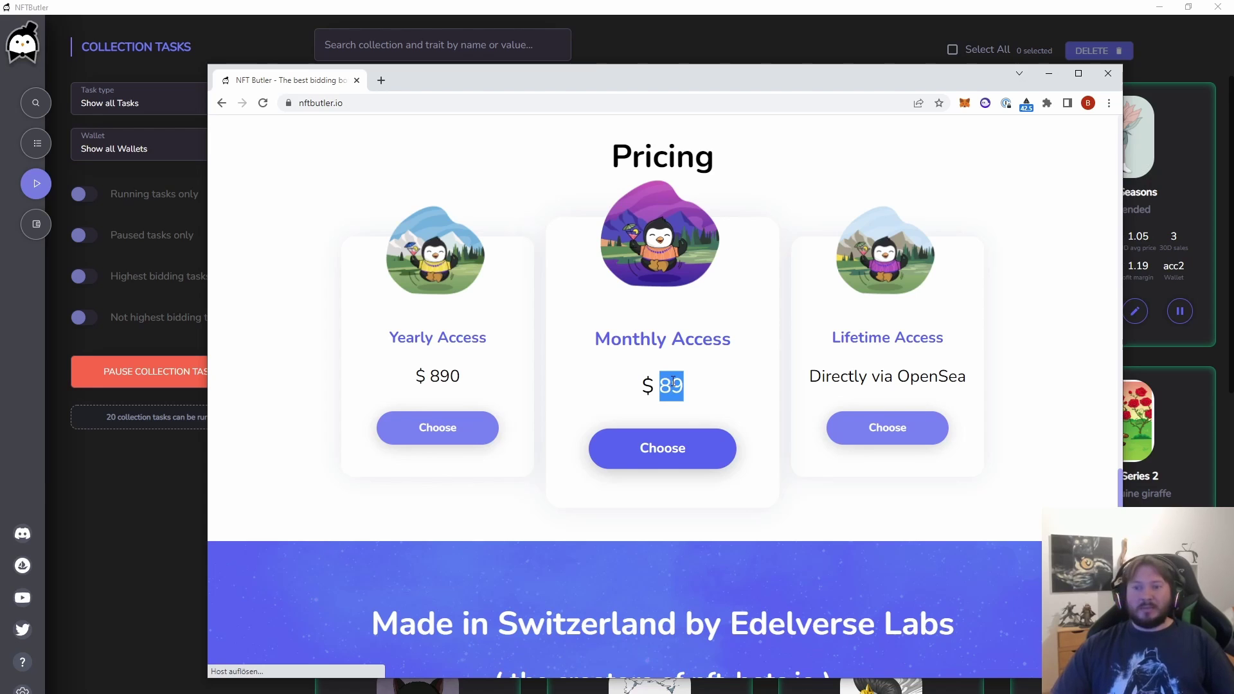
left_click(686, 383)
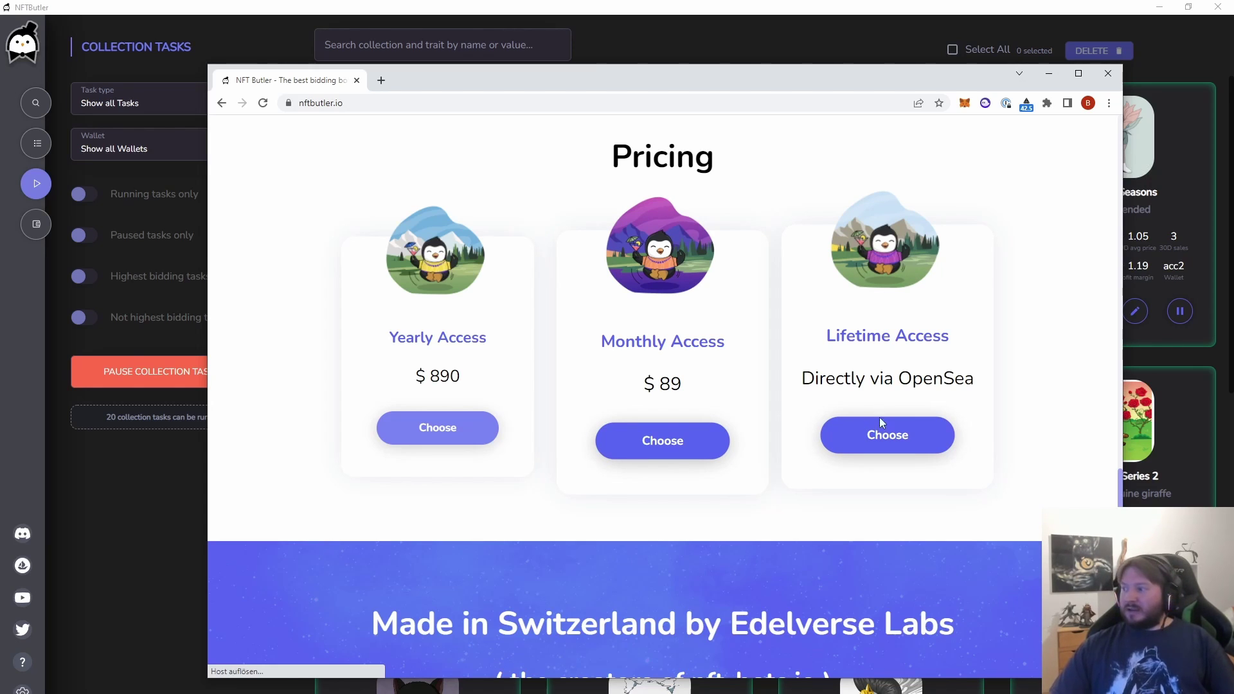
Step: Open the Lifetime Access offer on OpenSea, look through its price history and listings, and return to the nftbutler.io pricing
left_click(875, 437)
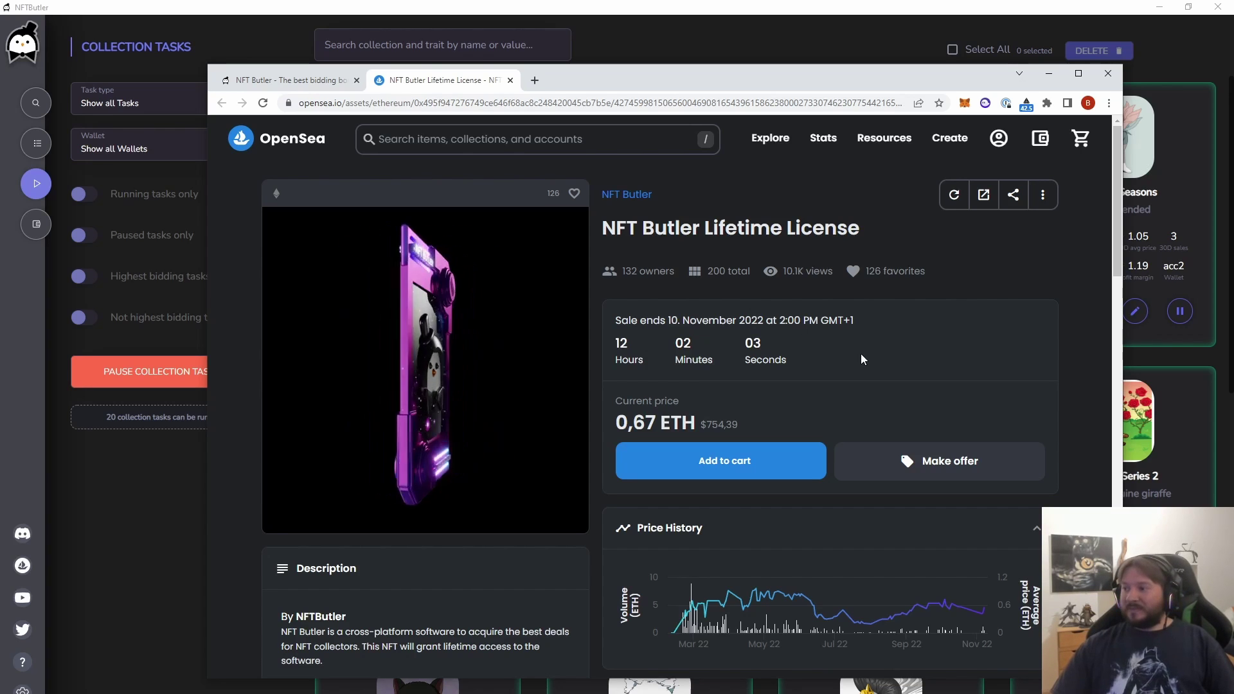
scroll(755, 340, "down", 2)
scroll(800, 499, "down", 2)
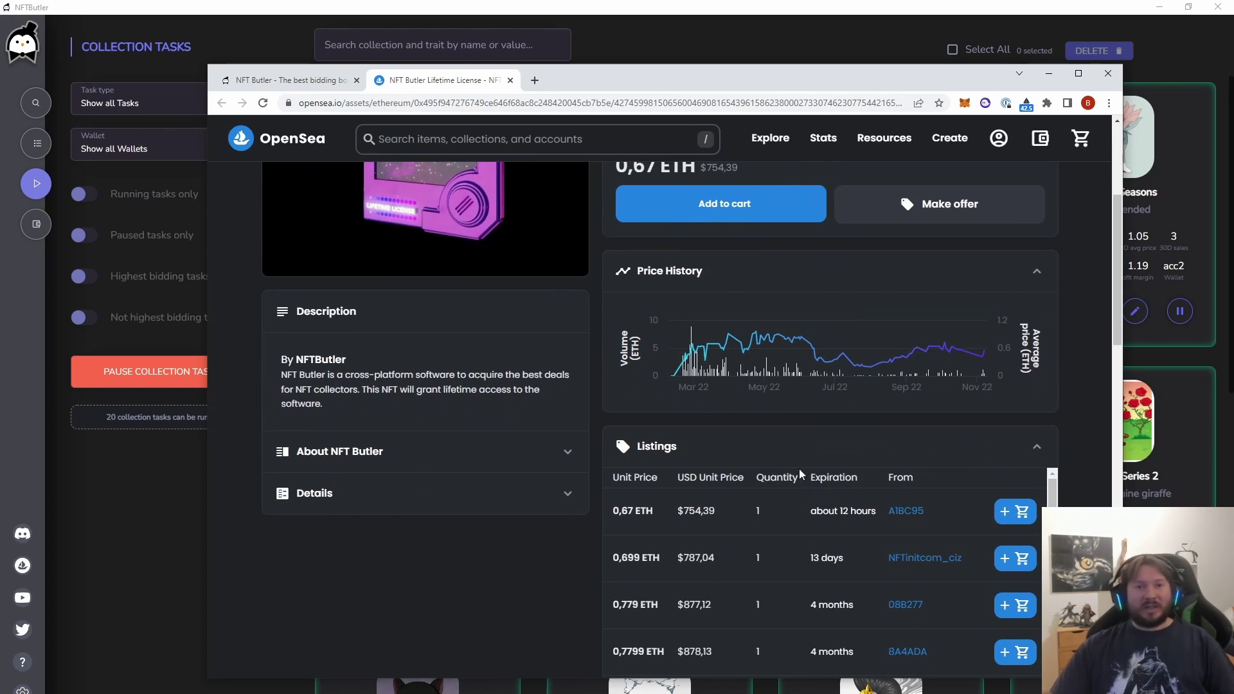
scroll(800, 472, "up", 5)
left_click(333, 87)
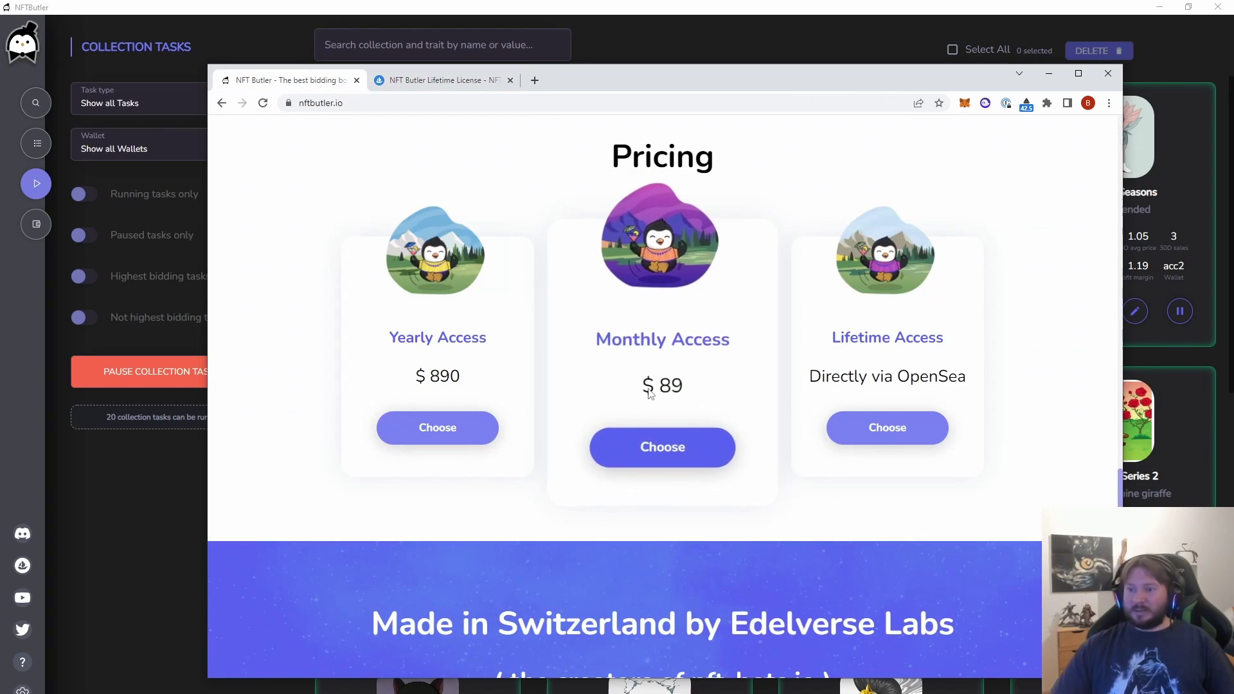